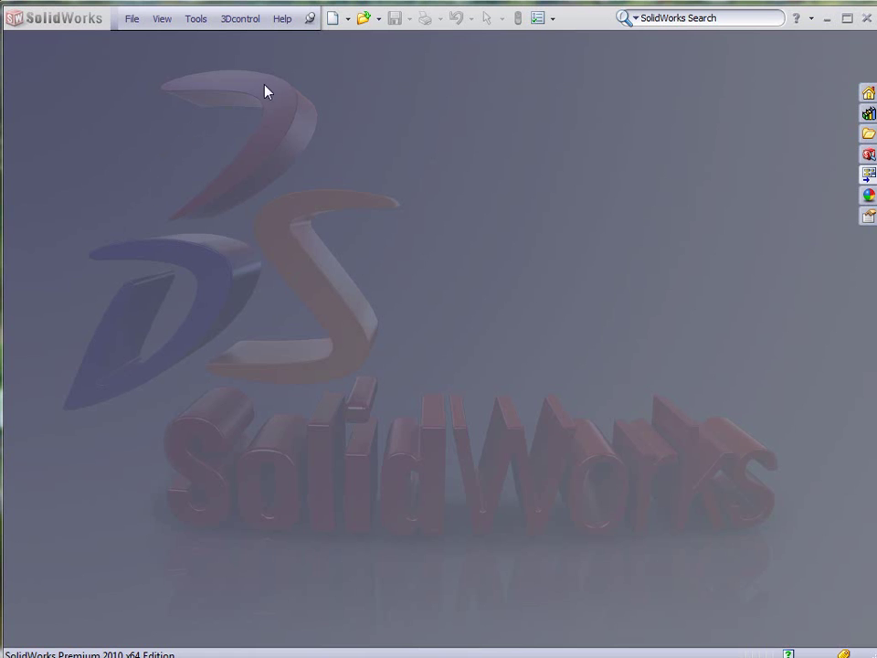
- Open the FIFTH BLADE2008 DWG file from the 2D-3DConversion folder, filtering the file list to DWG (*.dwg)
click(362, 19)
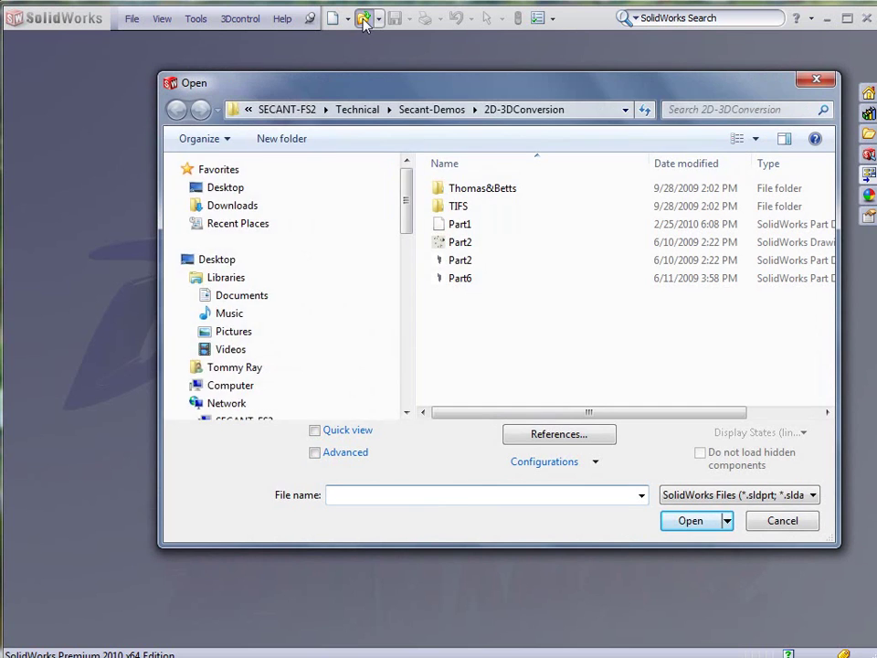
click(742, 495)
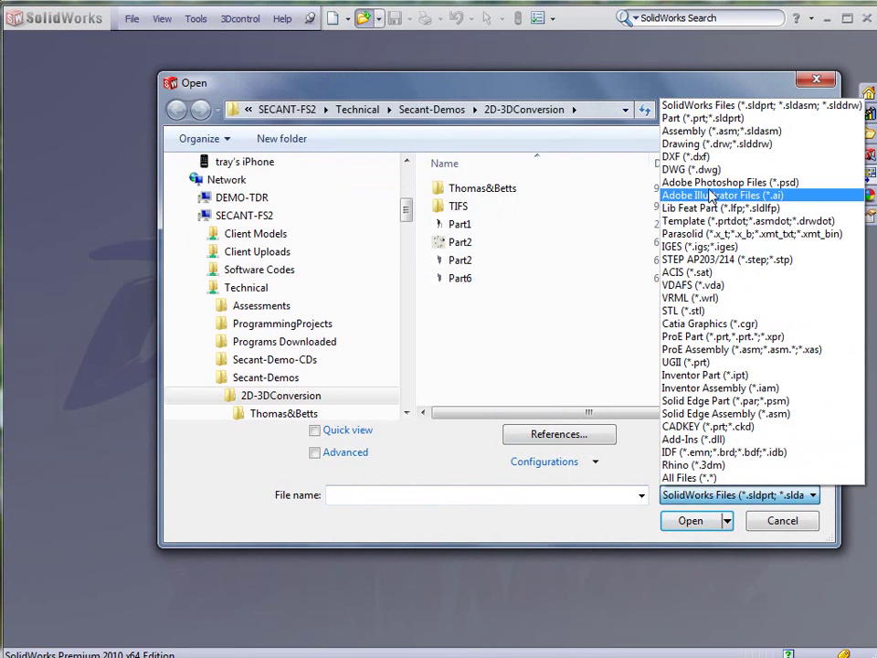
click(691, 170)
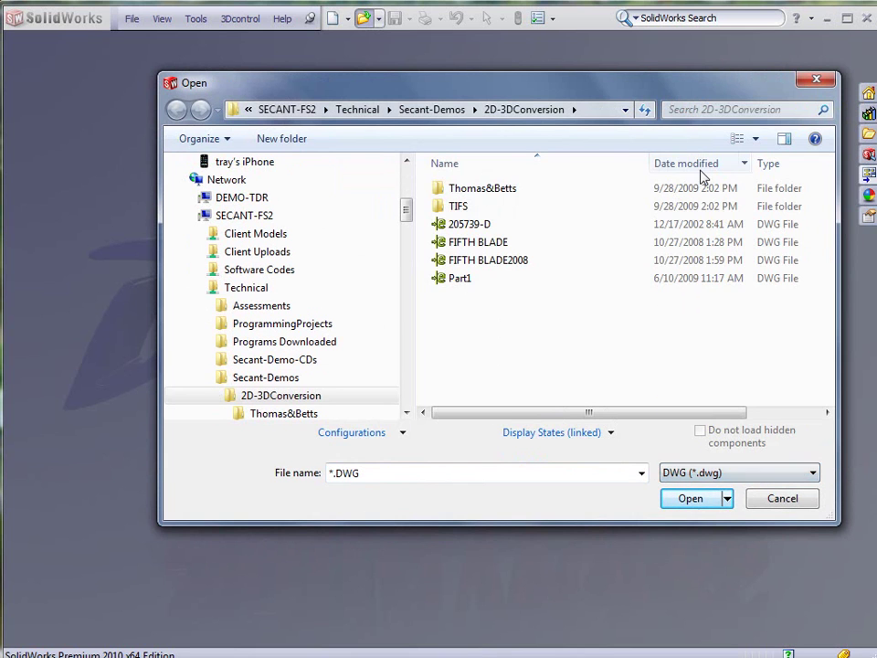
click(485, 262)
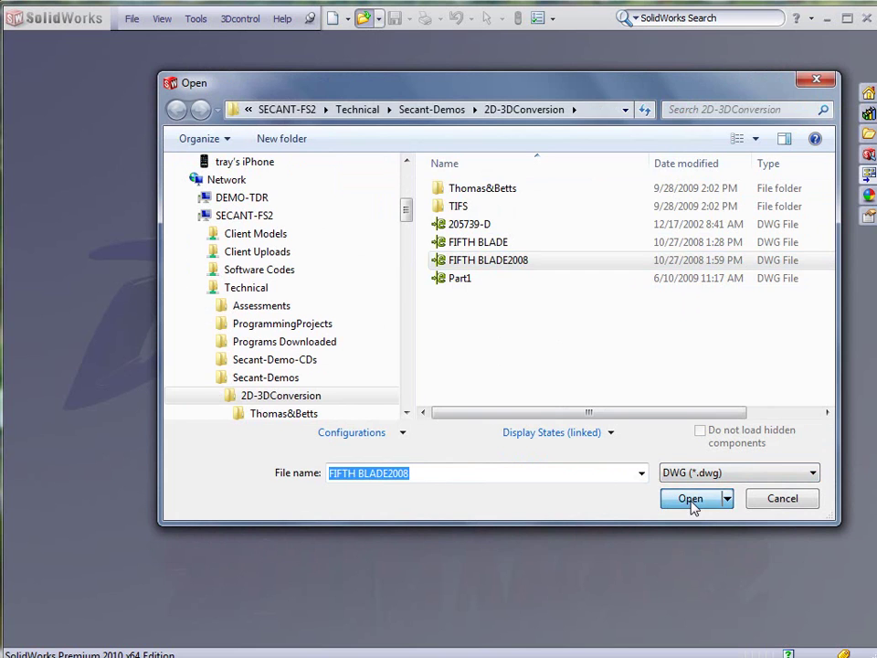
click(689, 504)
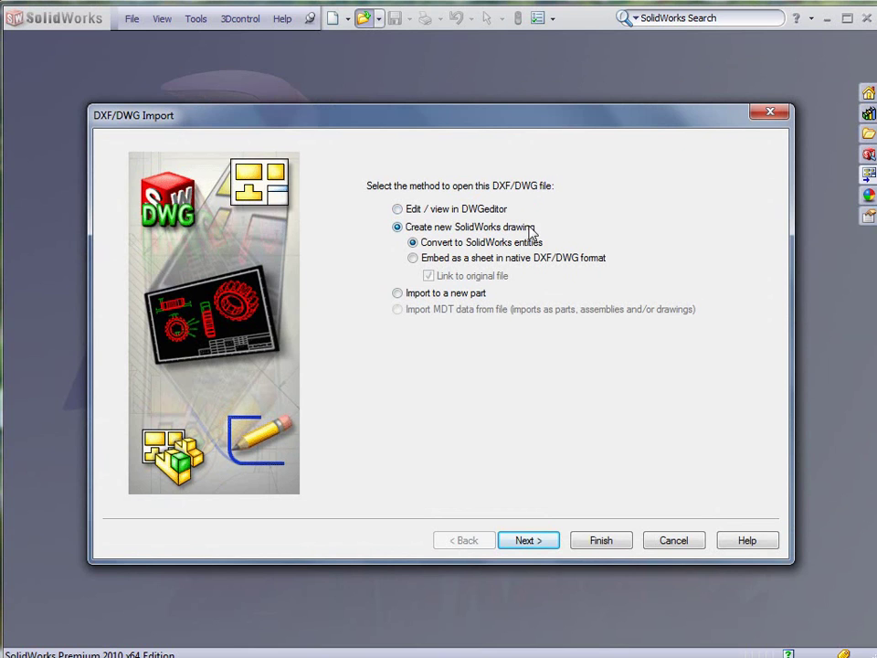
- Import to a new part, unchecking every layer (DEFPOINTS, TB, HIDDEN, CENTER, HATCH, etc.) except 0 and DIM
click(398, 294)
click(528, 540)
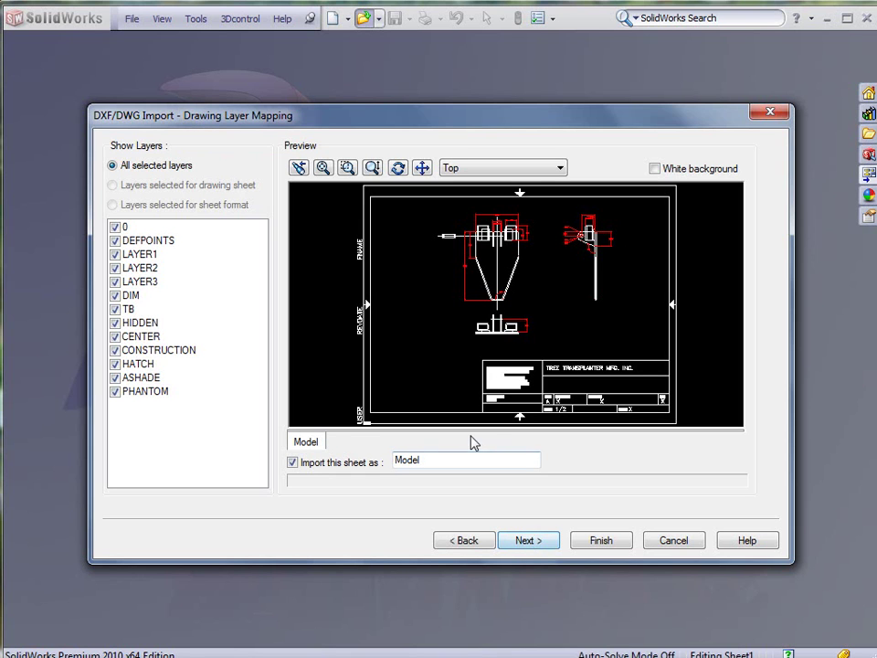
click(115, 240)
click(115, 254)
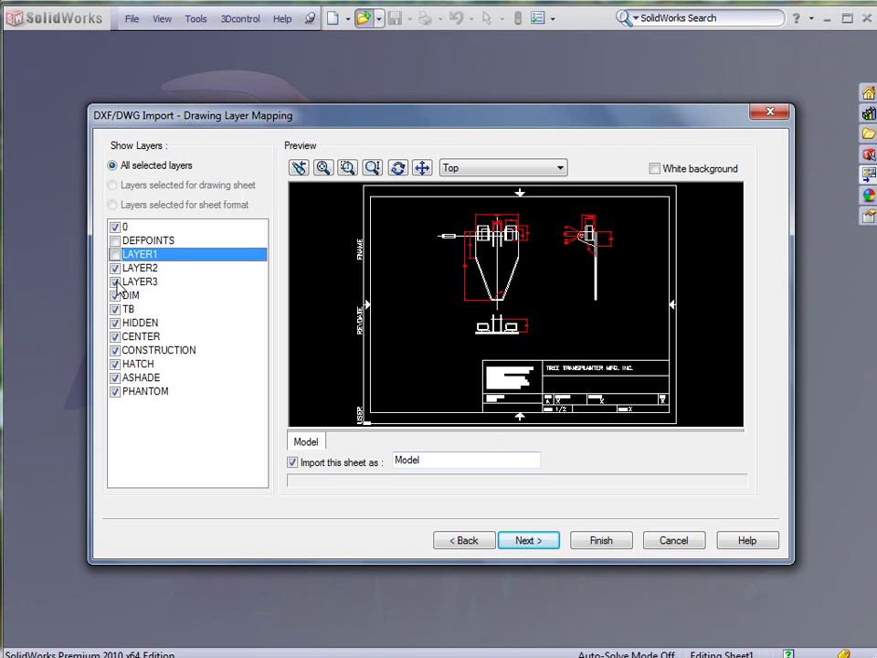
click(115, 268)
click(115, 281)
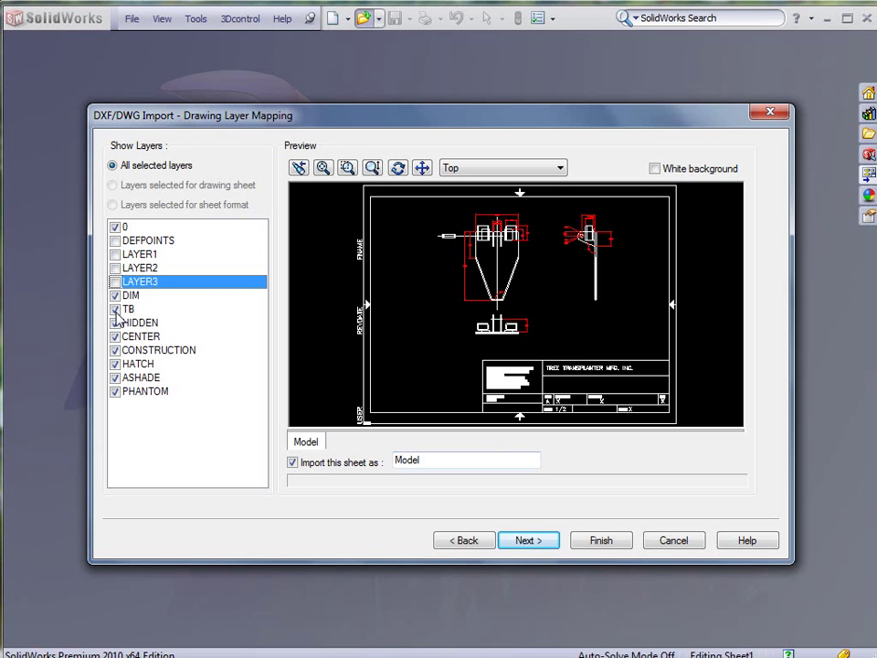
click(115, 308)
click(115, 322)
click(115, 336)
click(115, 349)
click(115, 364)
click(115, 377)
click(115, 391)
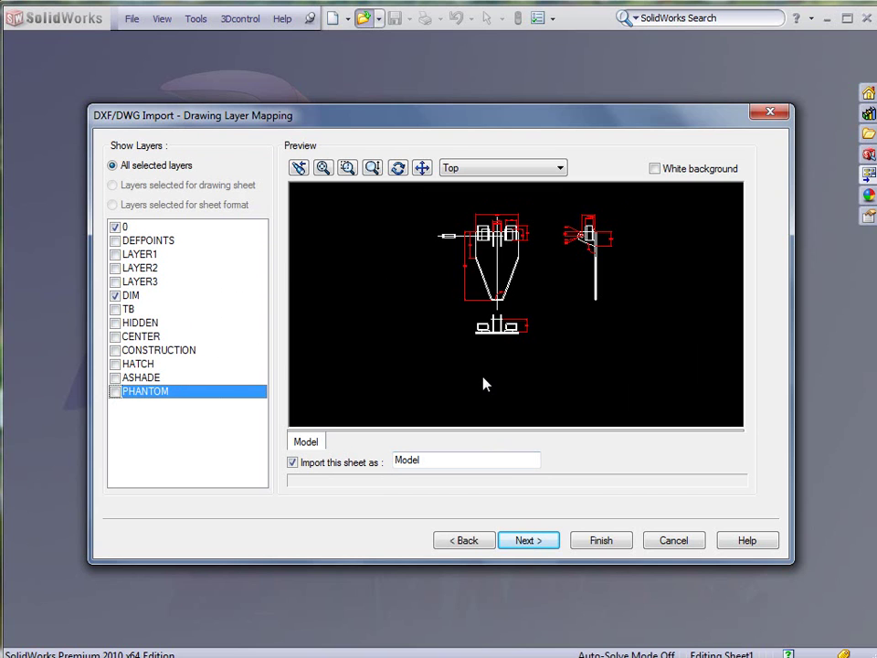
- Adjust the dimension-import option in the document settings and finish importing as a 2D sketch in inches
click(522, 540)
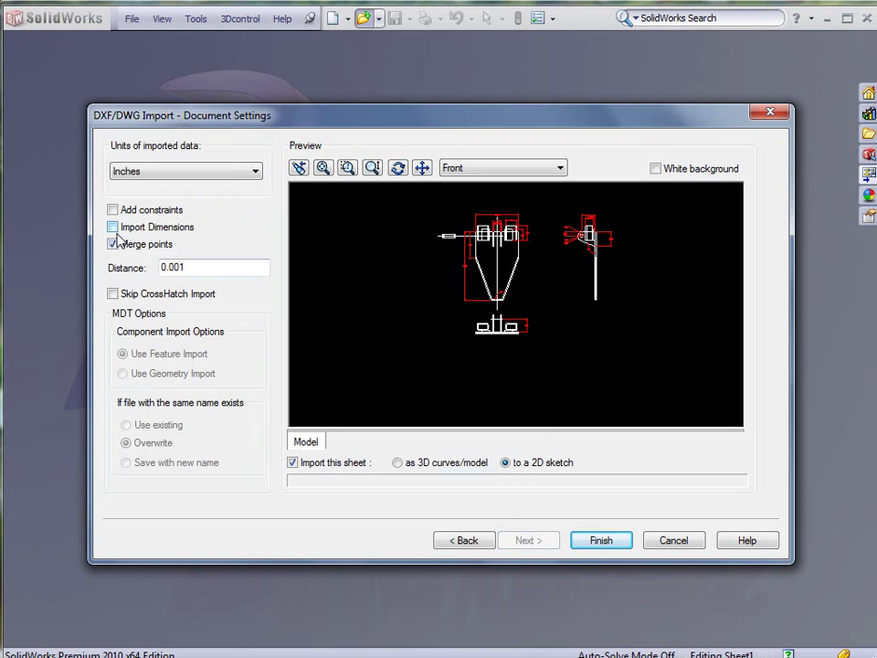
click(112, 226)
click(602, 544)
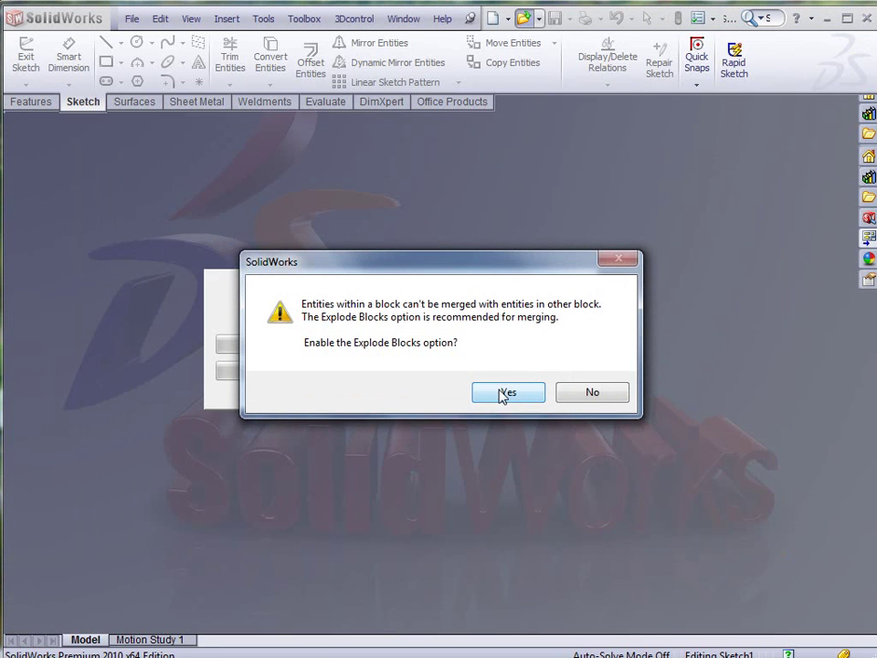
- Allow Explode Blocks, then delete the stray horizontal line left of the front view
click(500, 395)
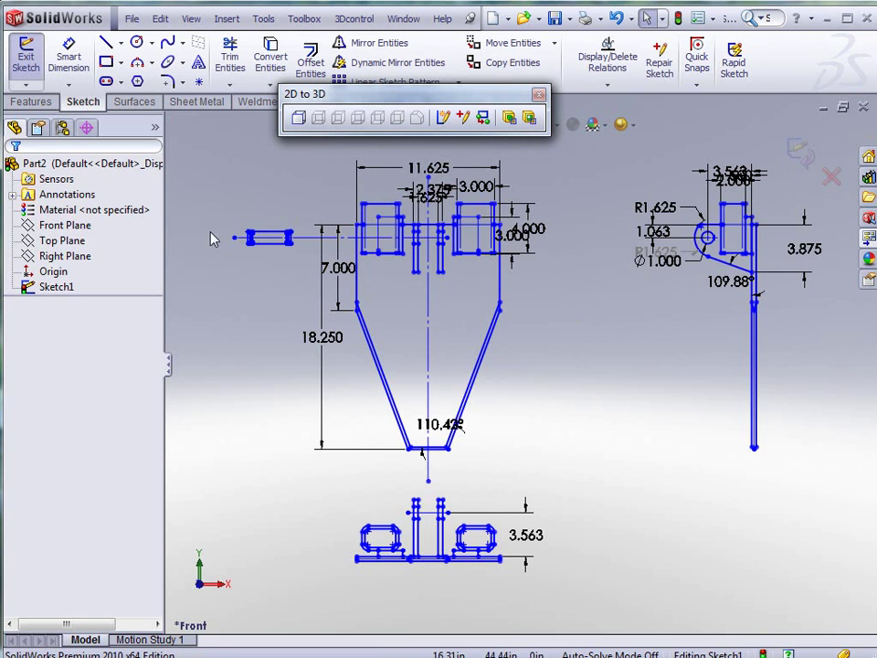
mouse_move(204, 194)
mouse_down()
mouse_move(292, 283)
mouse_move(302, 280)
mouse_up()
click(287, 250)
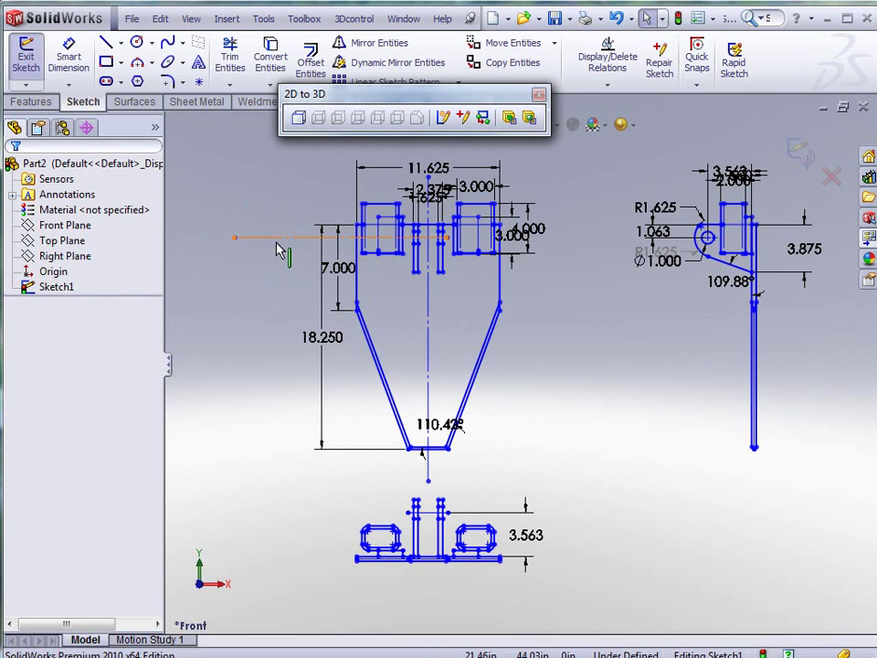
click(274, 238)
key(Delete)
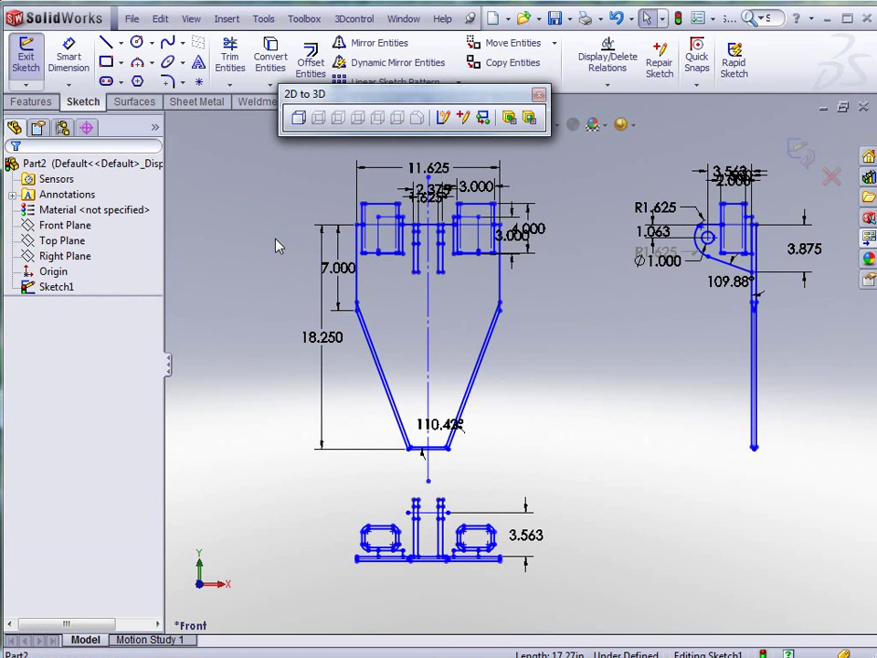
scroll(454, 220, down, 4)
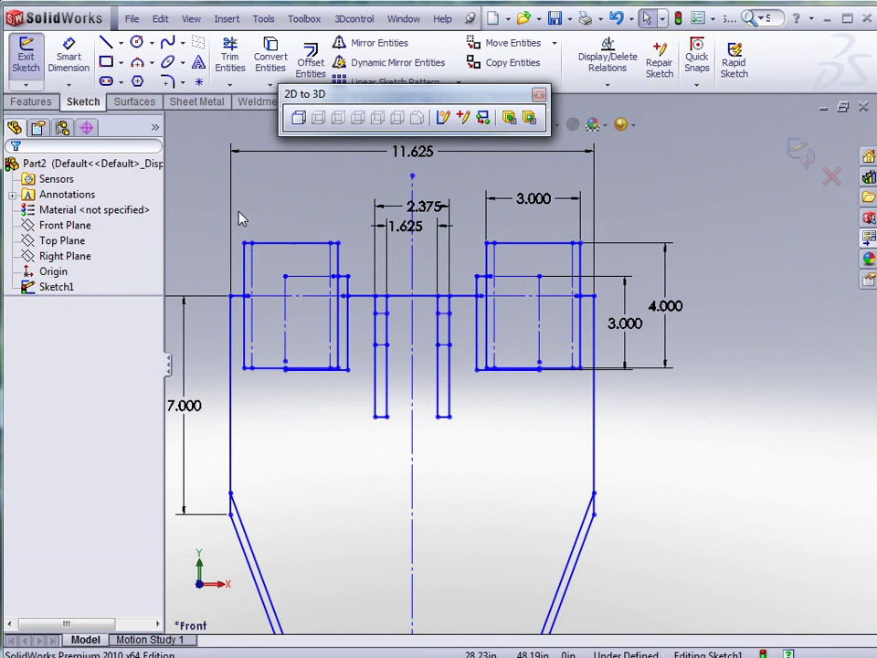
- Make the tube rectangles at the top of Sketch1 construction geometry
mouse_move(236, 208)
mouse_down()
mouse_move(315, 353)
mouse_move(399, 429)
mouse_move(476, 437)
mouse_move(593, 415)
mouse_up()
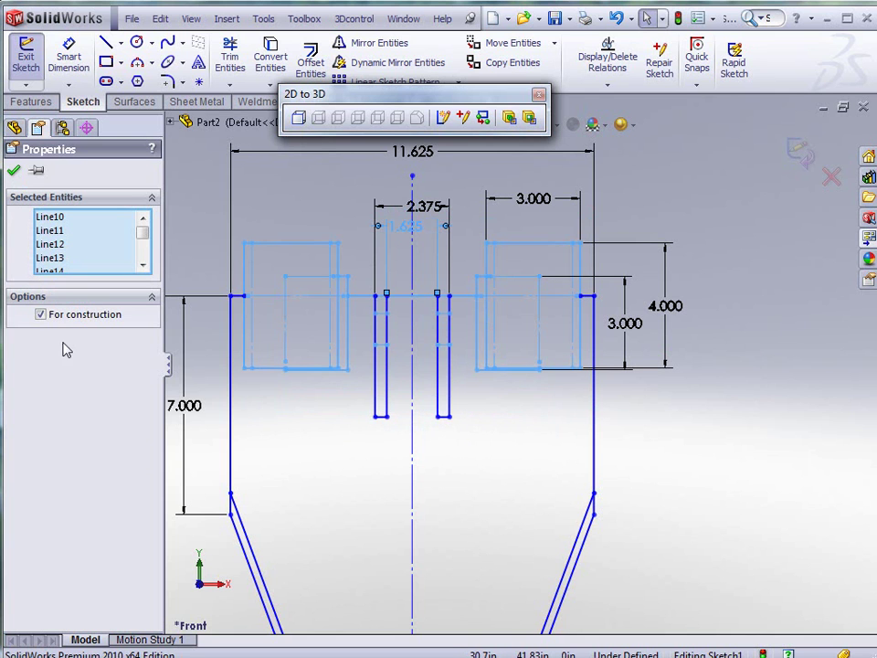
click(40, 314)
click(40, 314)
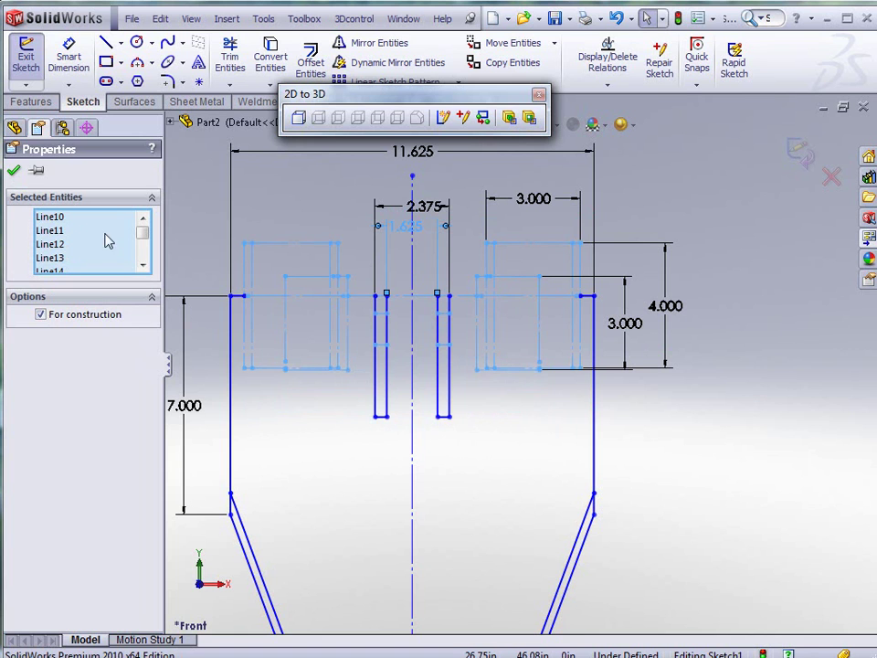
click(14, 128)
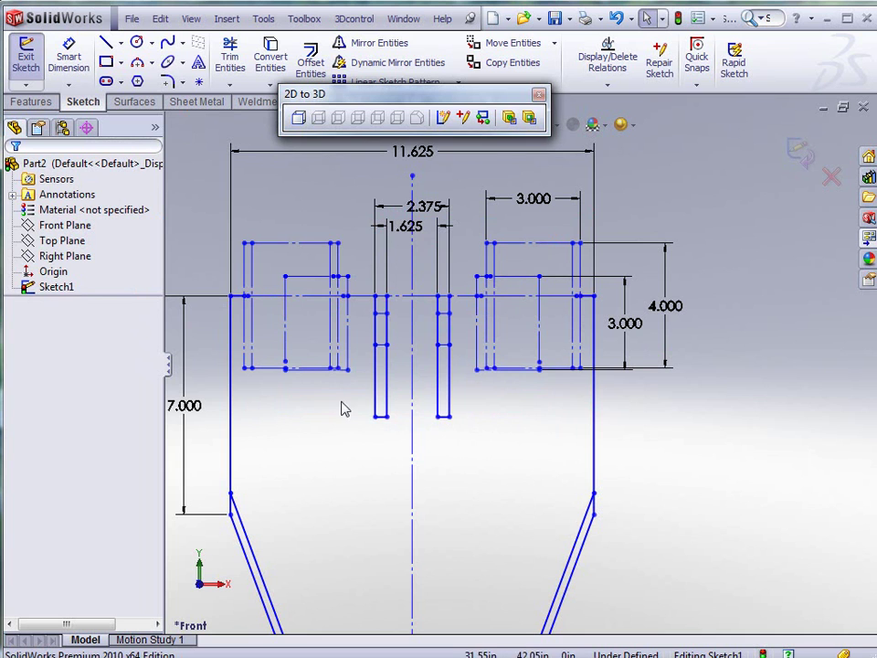
- Make the two narrow central slot outlines construction geometry
drag(359, 274, 476, 468)
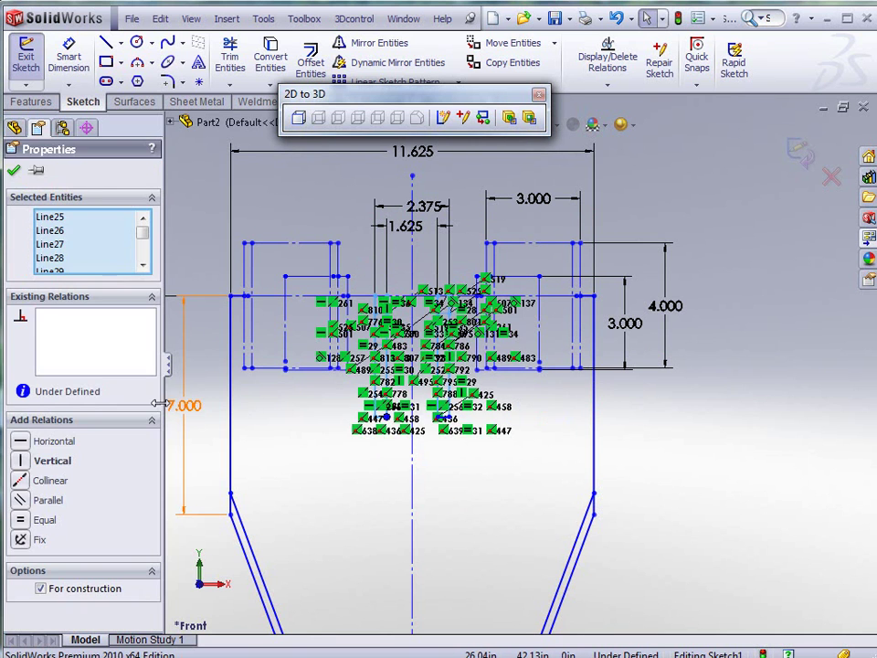
click(40, 588)
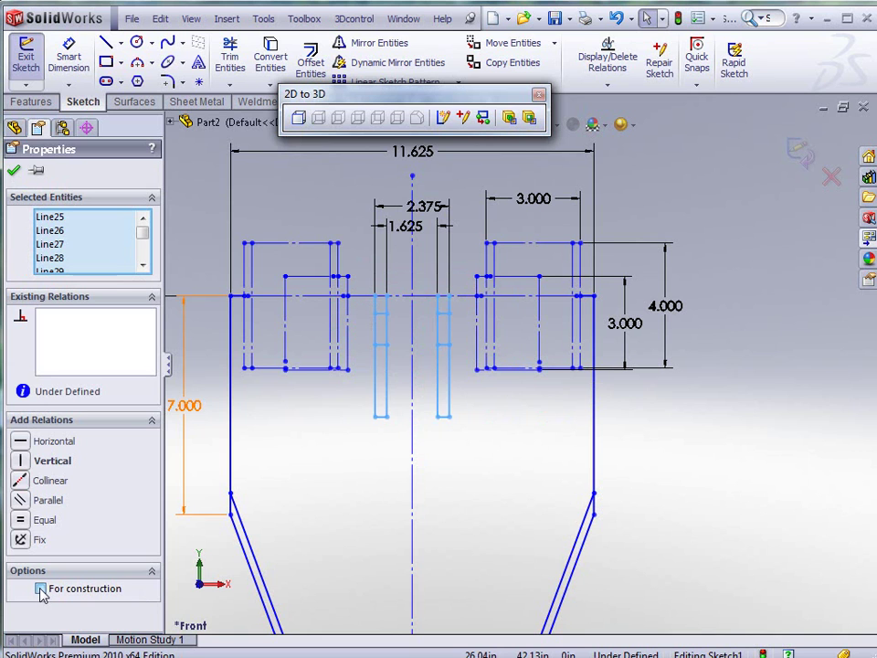
click(313, 481)
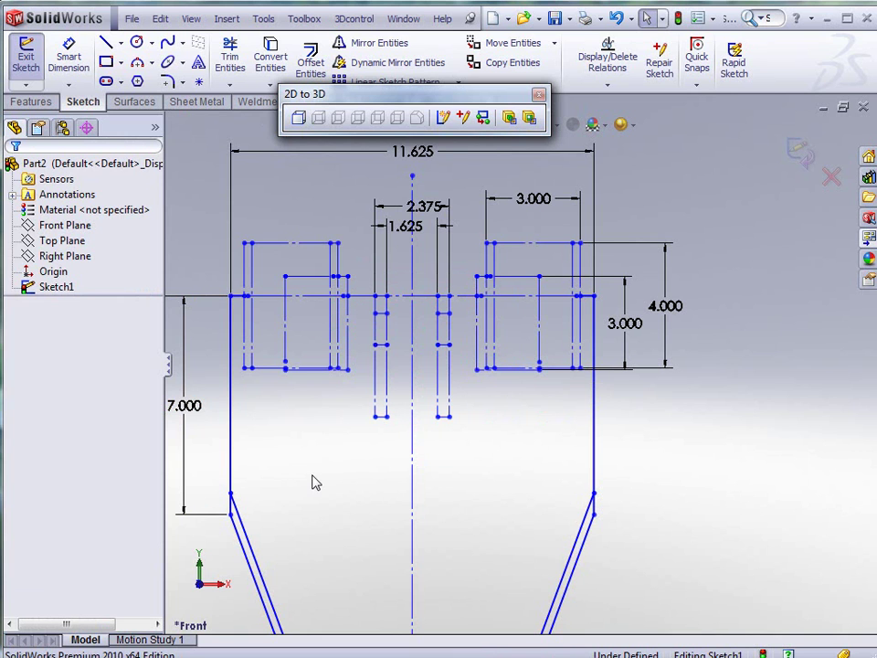
- Draw a horizontal line joining the top-left and top-right corners of the frame
click(106, 42)
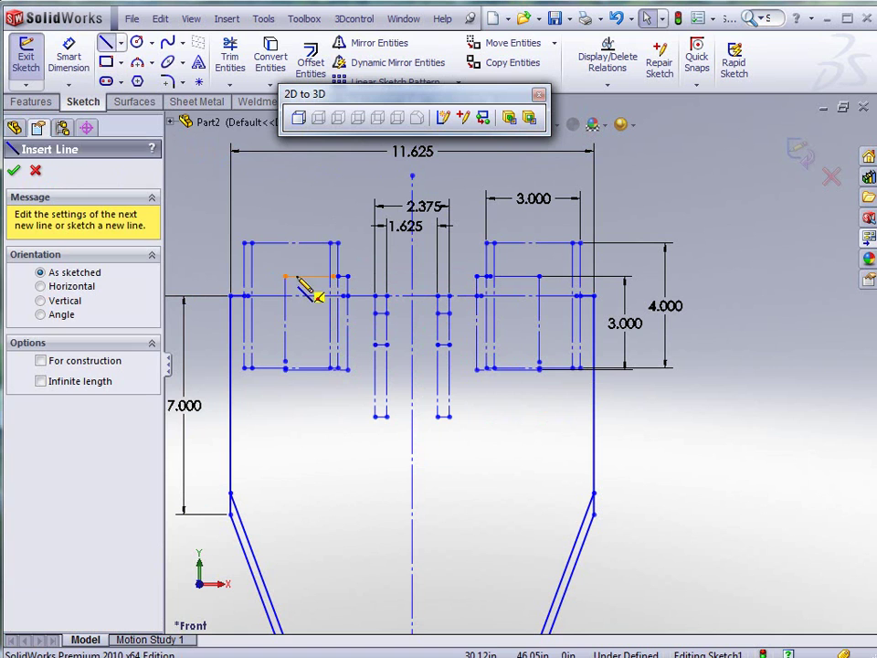
click(240, 297)
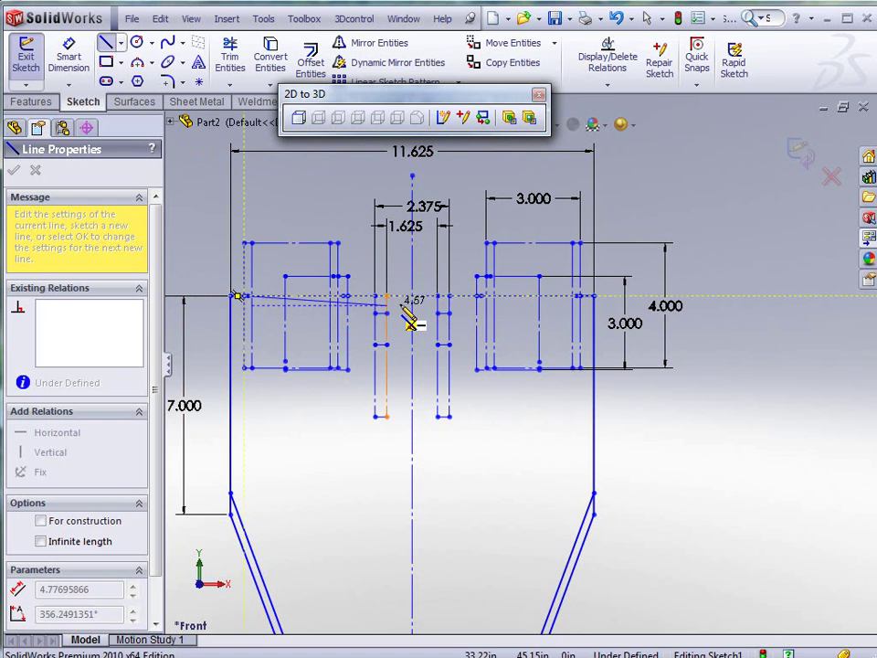
click(581, 297)
key(Escape)
key(Escape)
key(f)
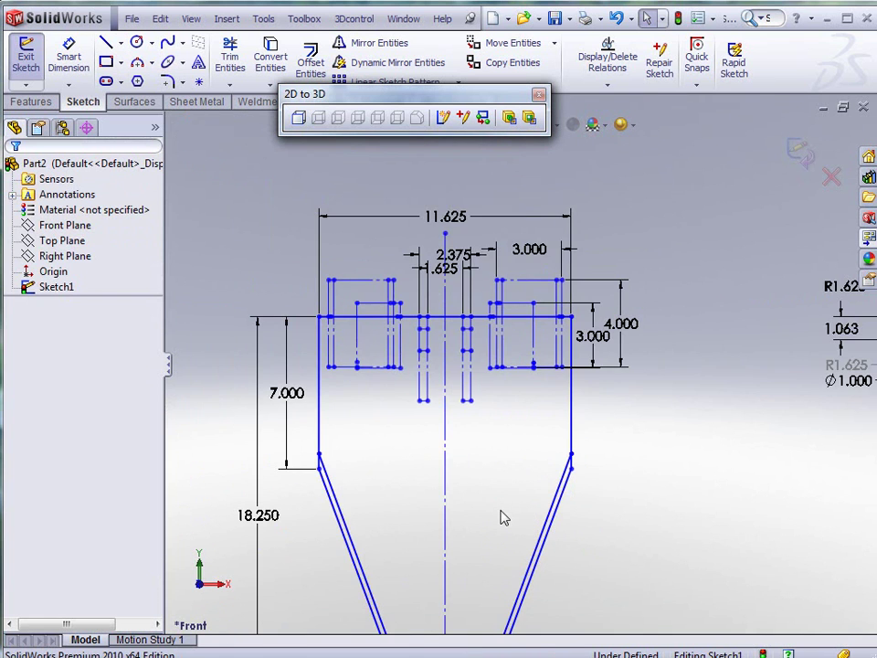
- Convert the inner slanted, bottom and short bottom-left hopper lines to construction geometry
scroll(484, 543, down, 3)
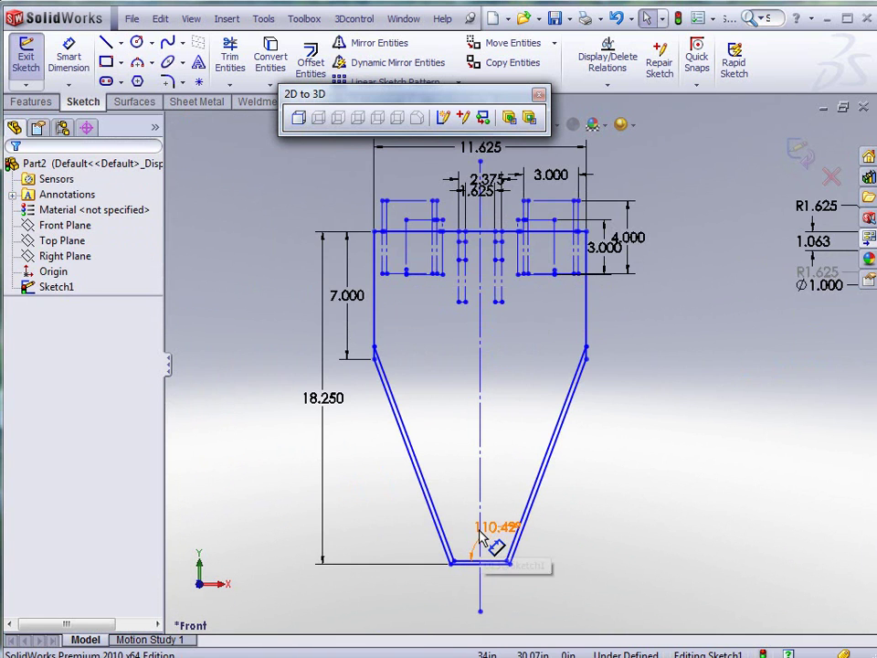
click(432, 500)
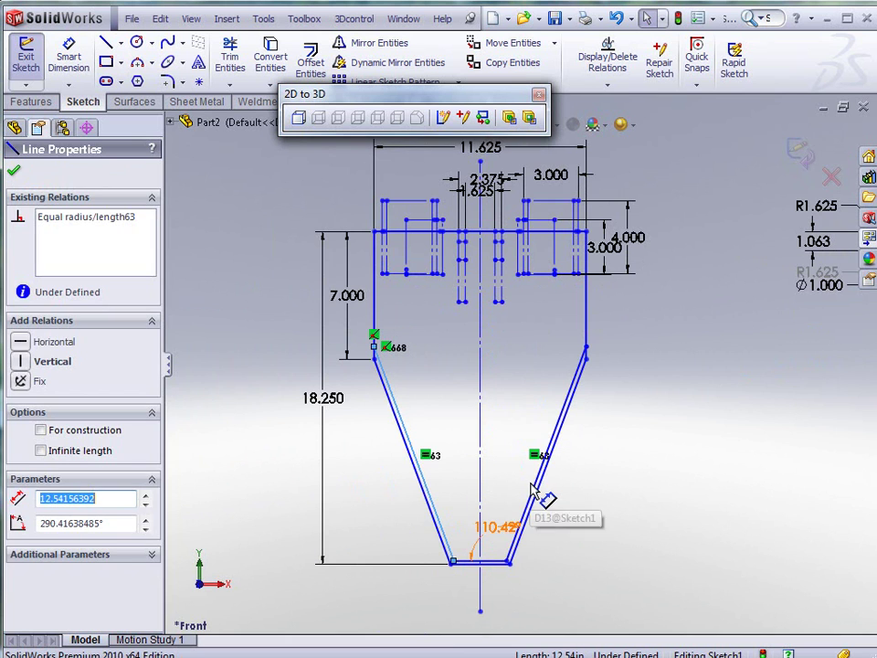
click(536, 493)
ctrl+click(505, 554)
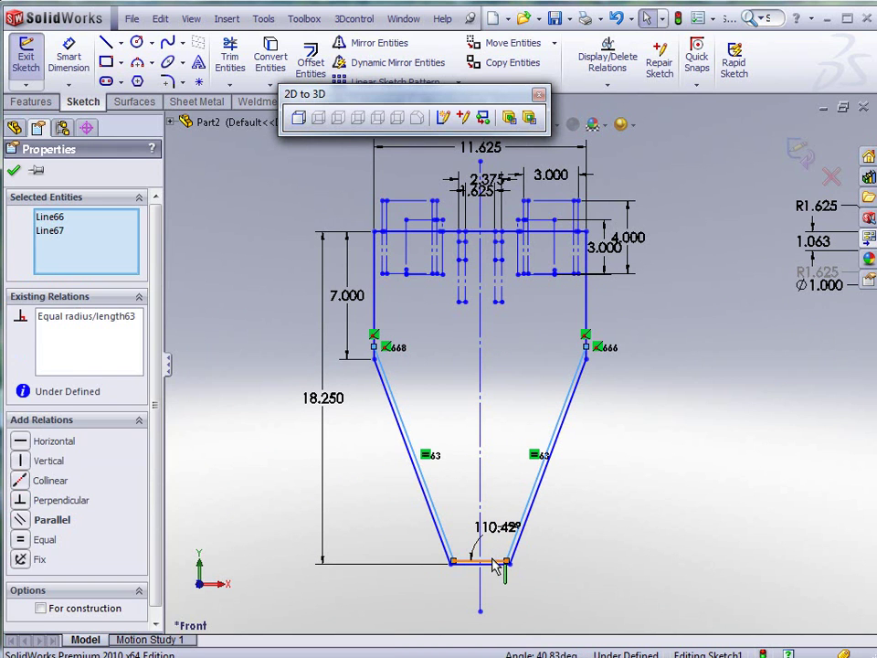
click(494, 562)
ctrl+click(493, 562)
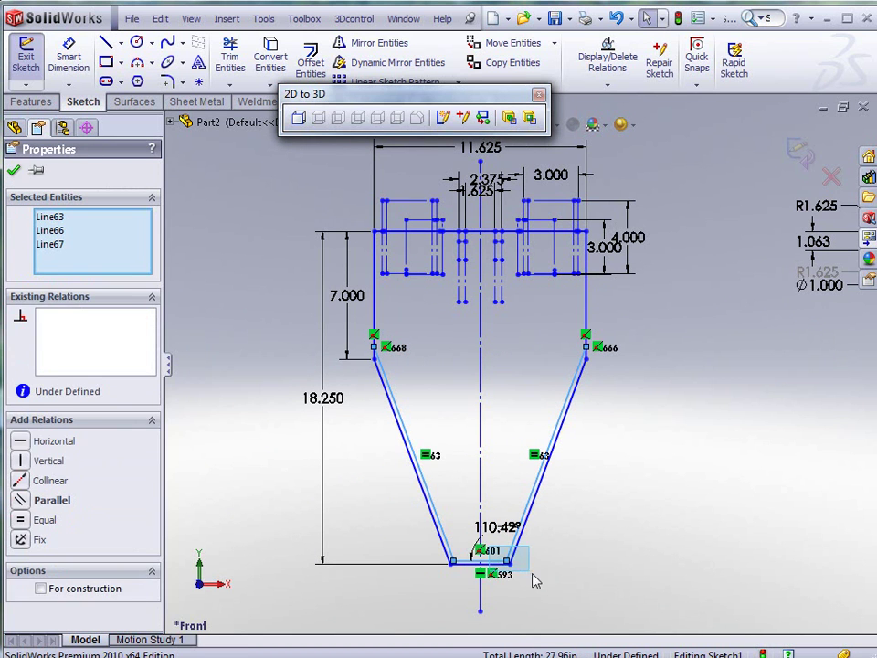
ctrl+click(450, 562)
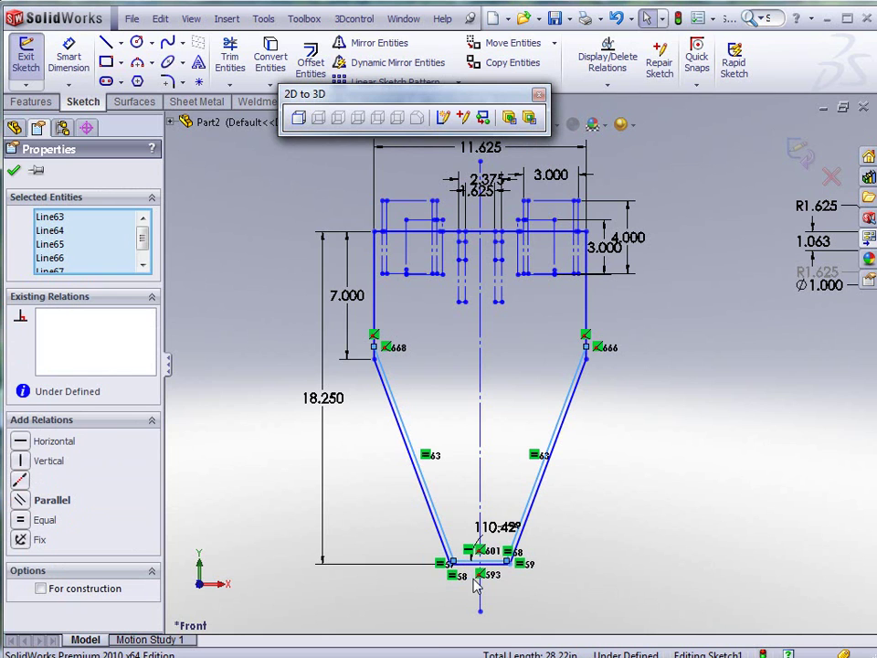
click(40, 589)
click(504, 319)
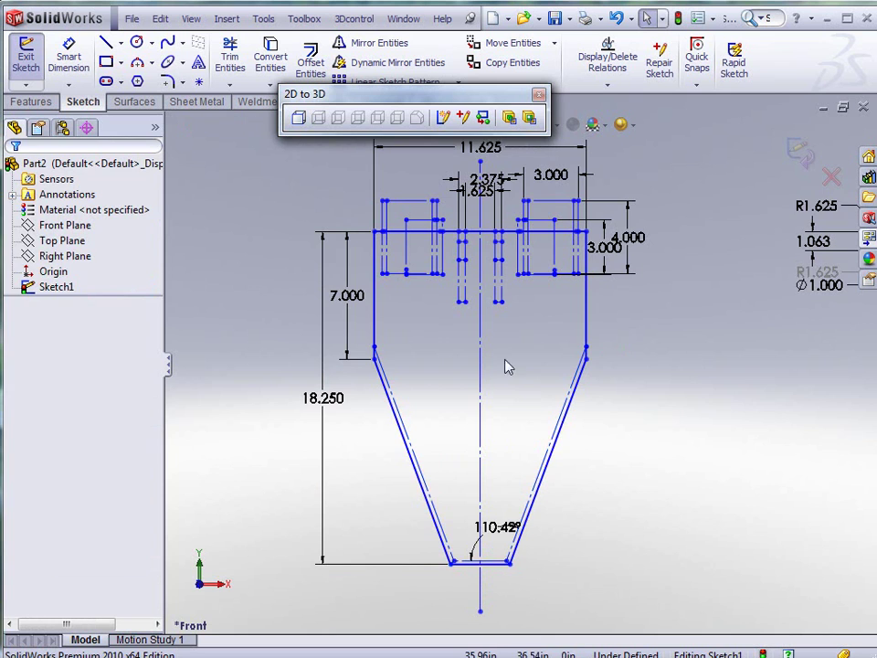
scroll(507, 297, down, 2)
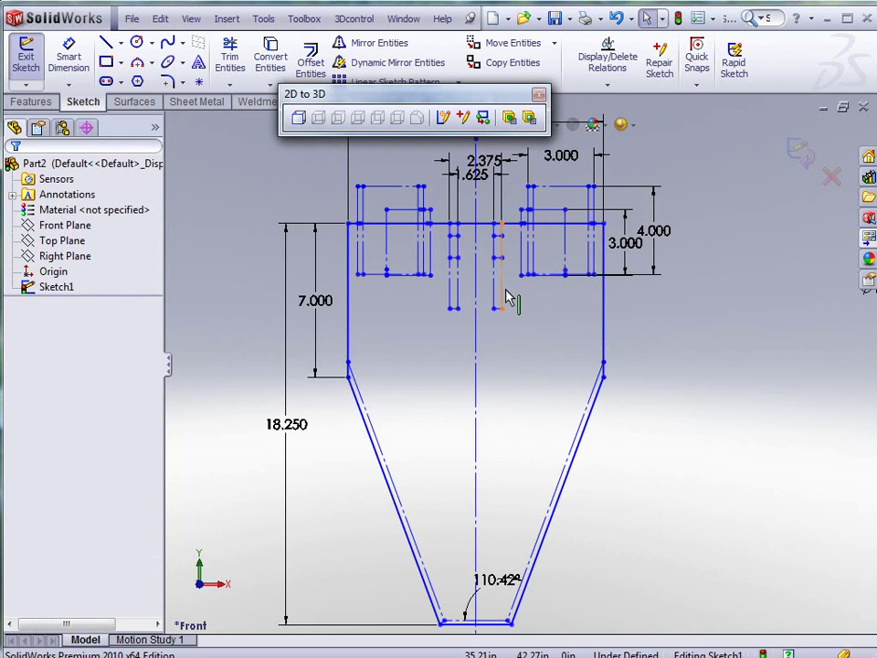
- Make the tube outline in the side view construction geometry
scroll(507, 295, up, 2)
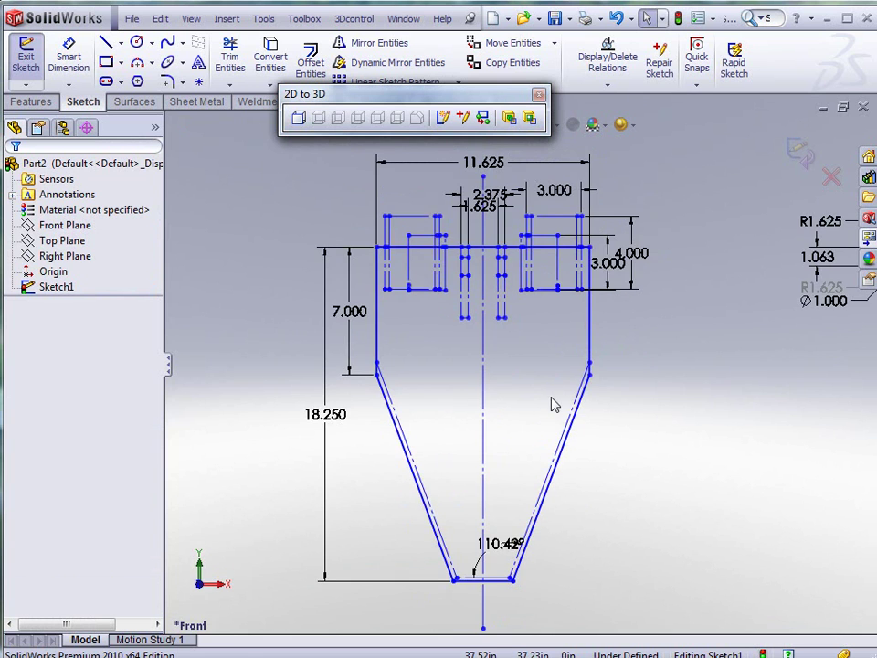
scroll(553, 405, up, 2)
scroll(636, 362, up, 1)
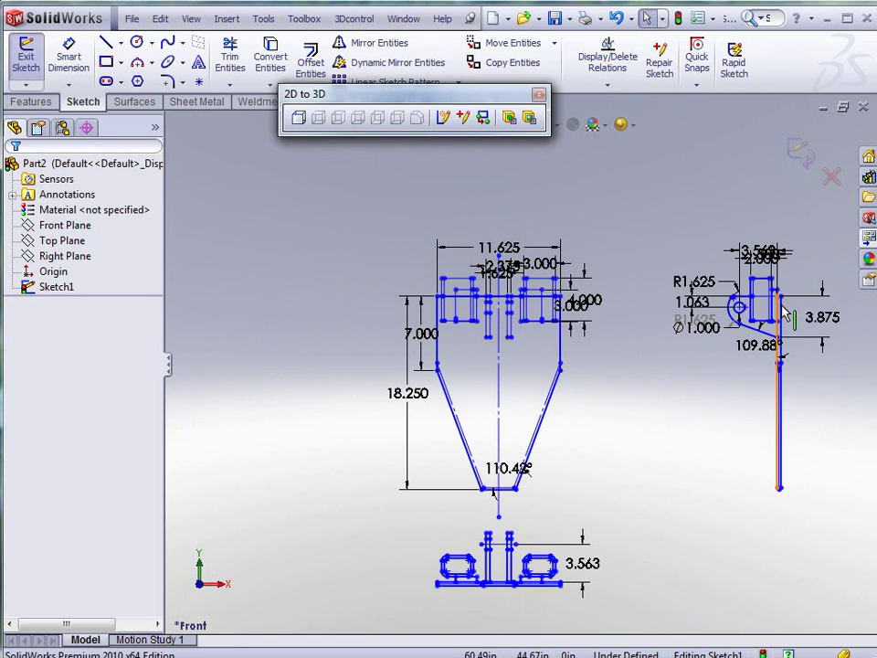
scroll(783, 309, down, 4)
scroll(783, 311, down, 3)
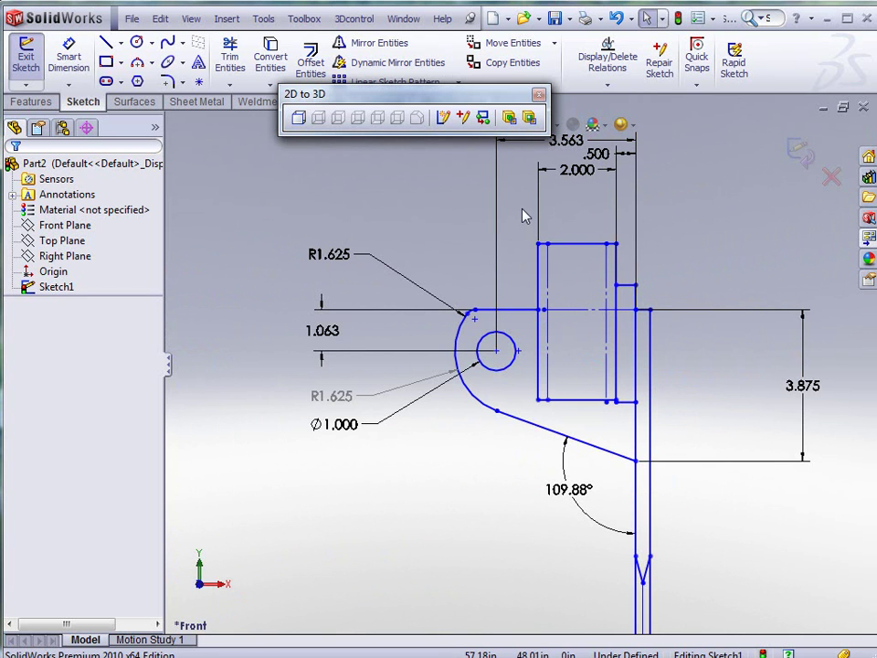
mouse_move(517, 215)
mouse_down()
mouse_move(570, 354)
mouse_move(654, 428)
mouse_move(647, 416)
mouse_up()
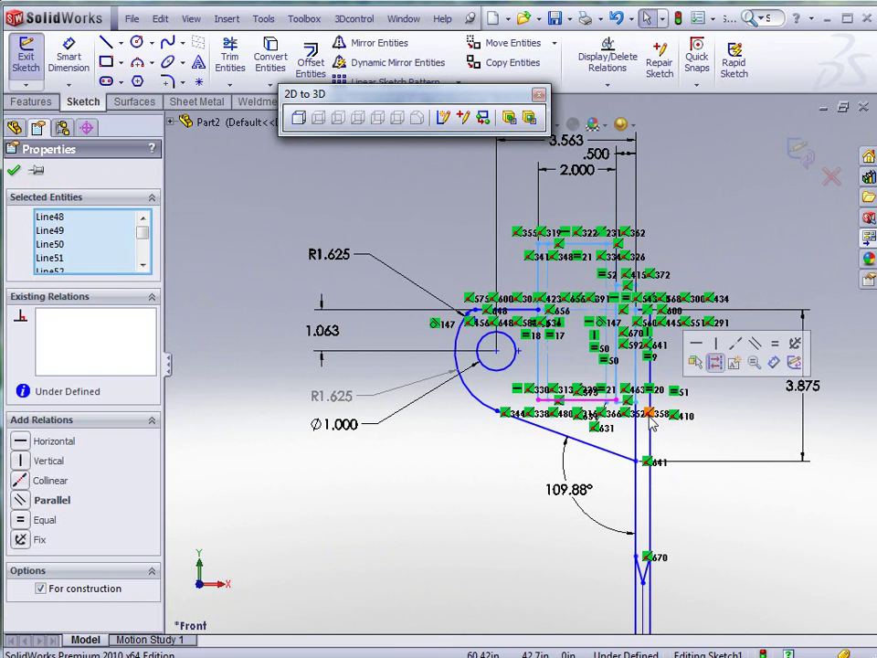
click(40, 589)
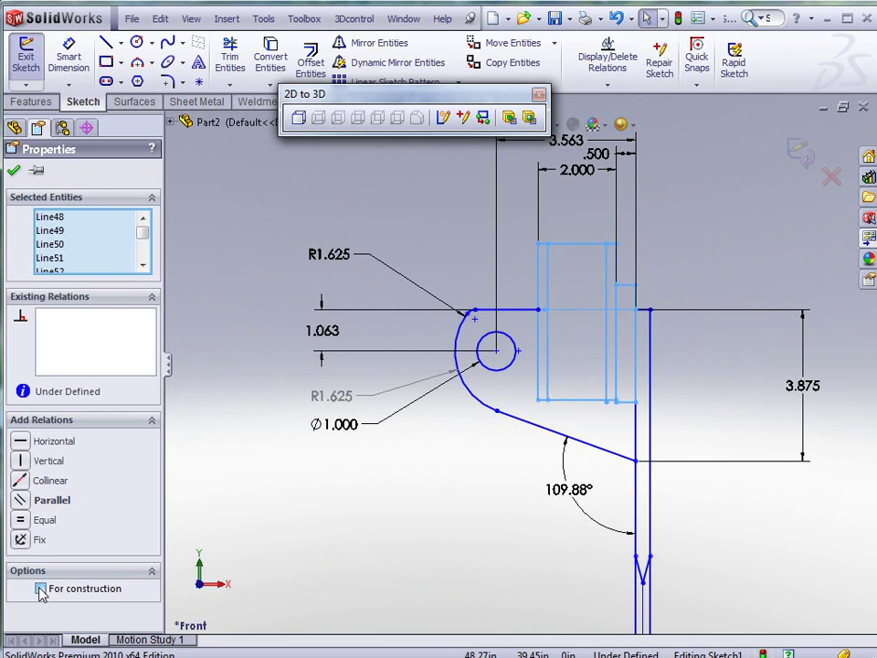
click(397, 492)
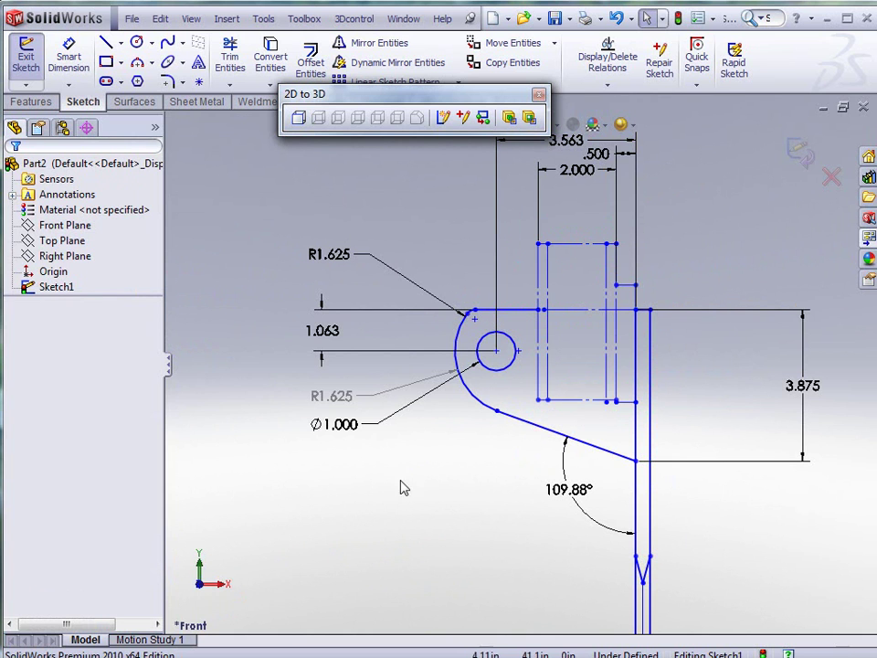
- Draw a 2.50 in horizontal edge across the tube corners, then fit all views on screen
click(105, 43)
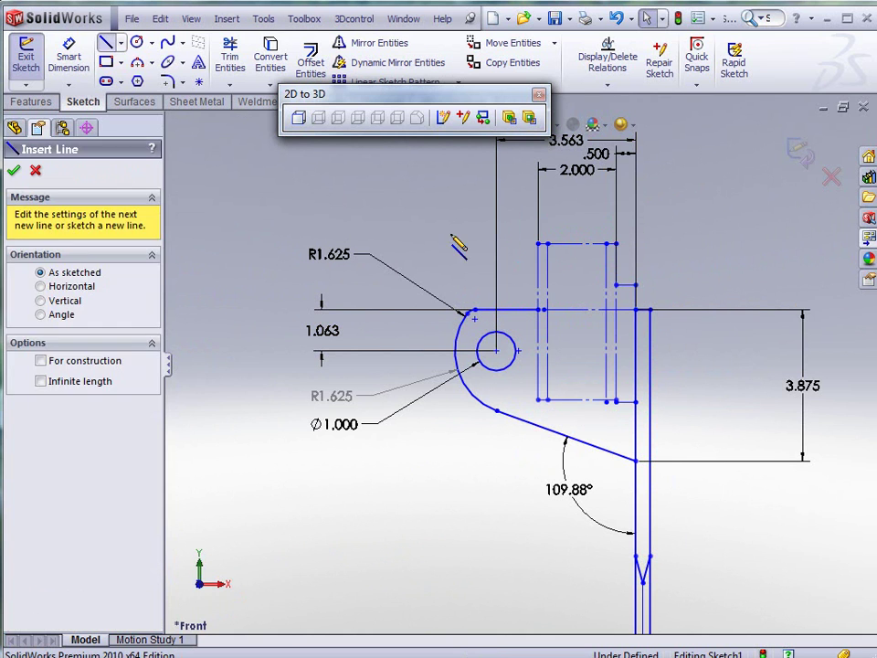
click(538, 311)
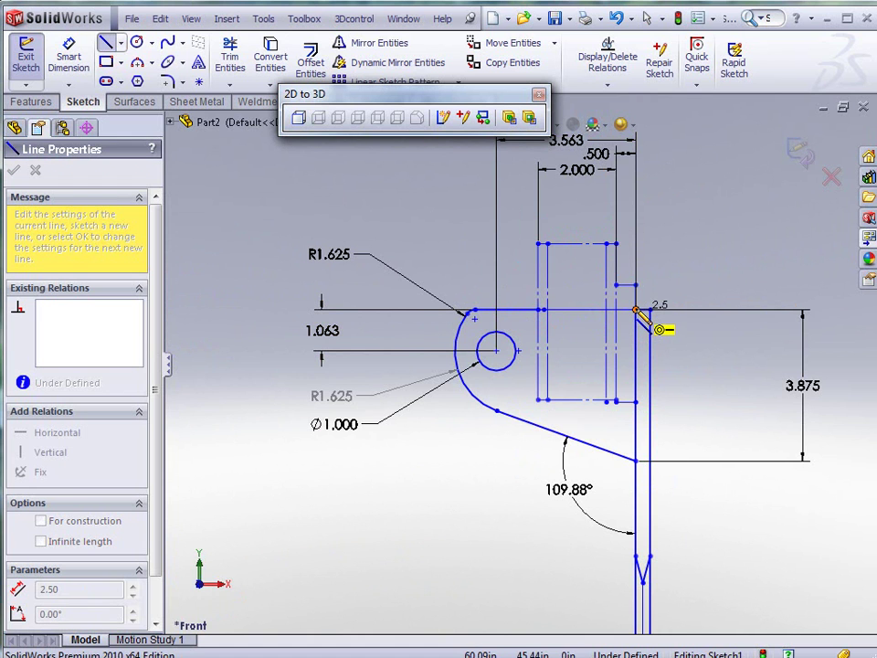
click(637, 311)
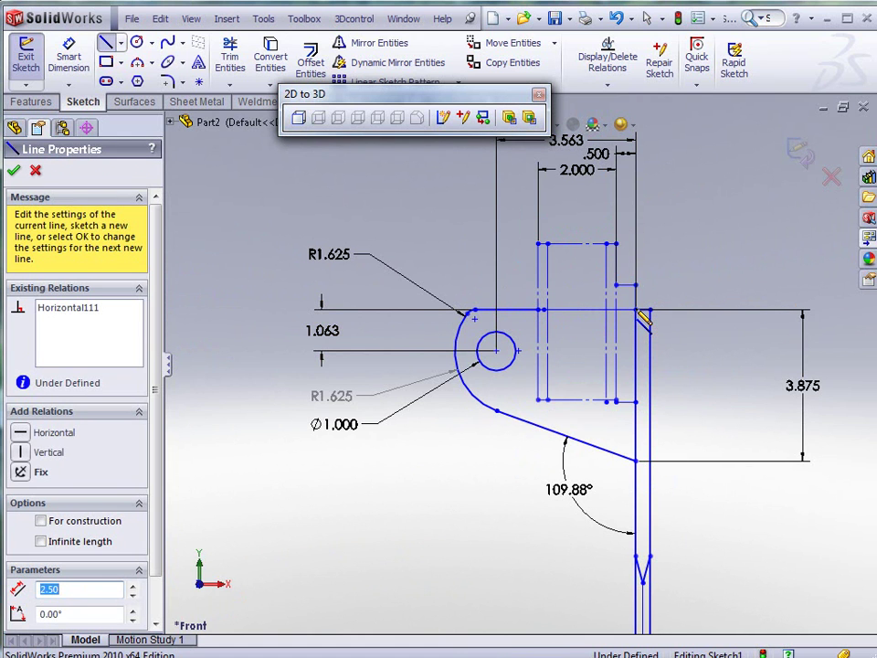
key(Escape)
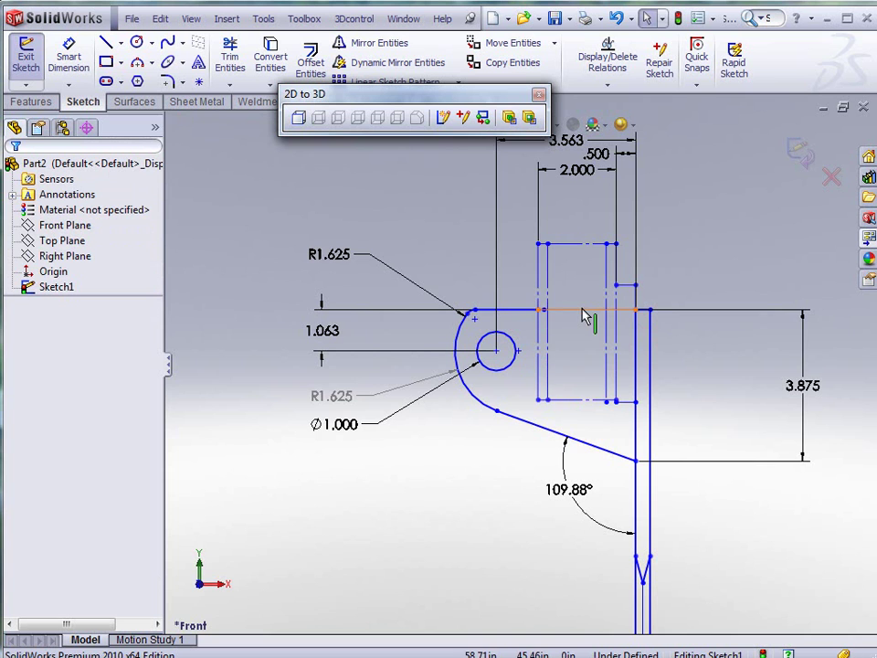
scroll(525, 493, up, 4)
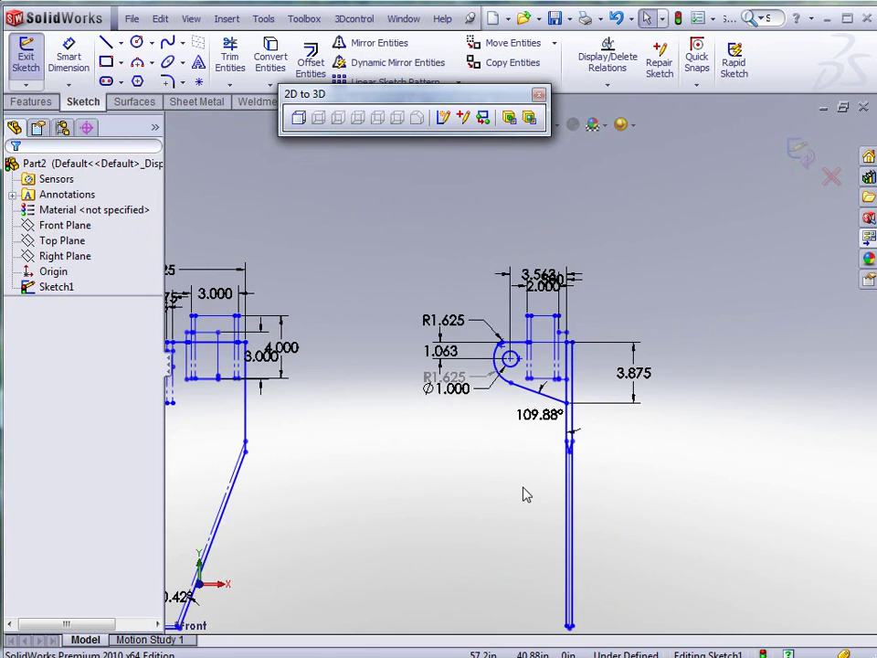
scroll(526, 495, up, 2)
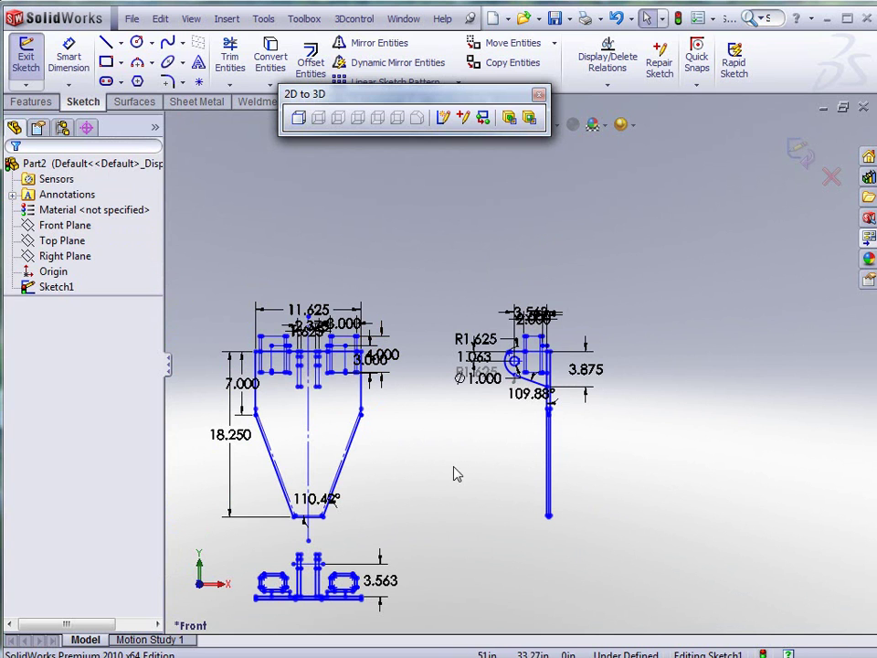
key(f)
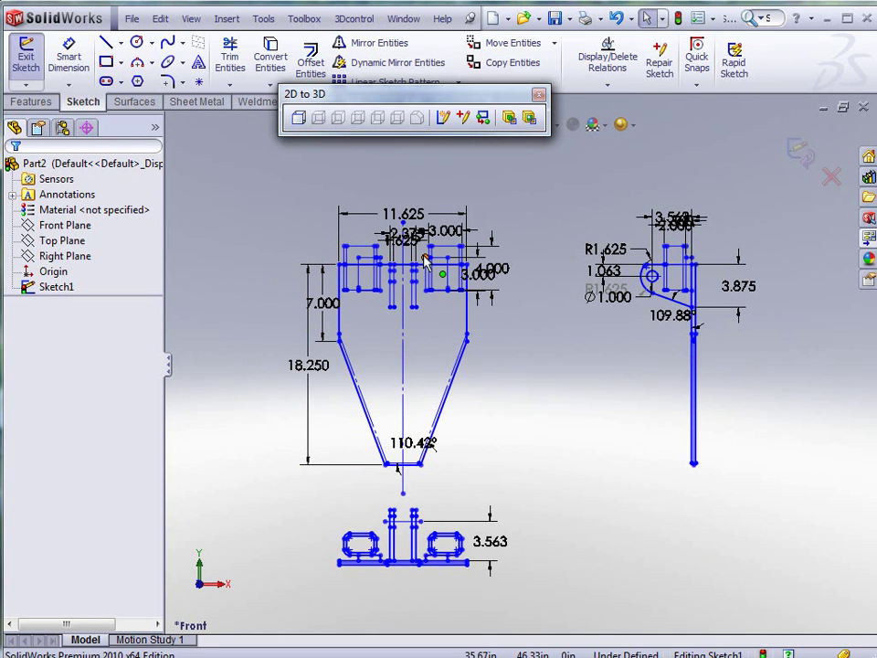
- Split the front-view and bottom-view geometry into their own Front and Bottom 3D sketches
mouse_move(246, 183)
mouse_down()
mouse_move(390, 427)
mouse_move(500, 482)
mouse_move(524, 505)
mouse_up()
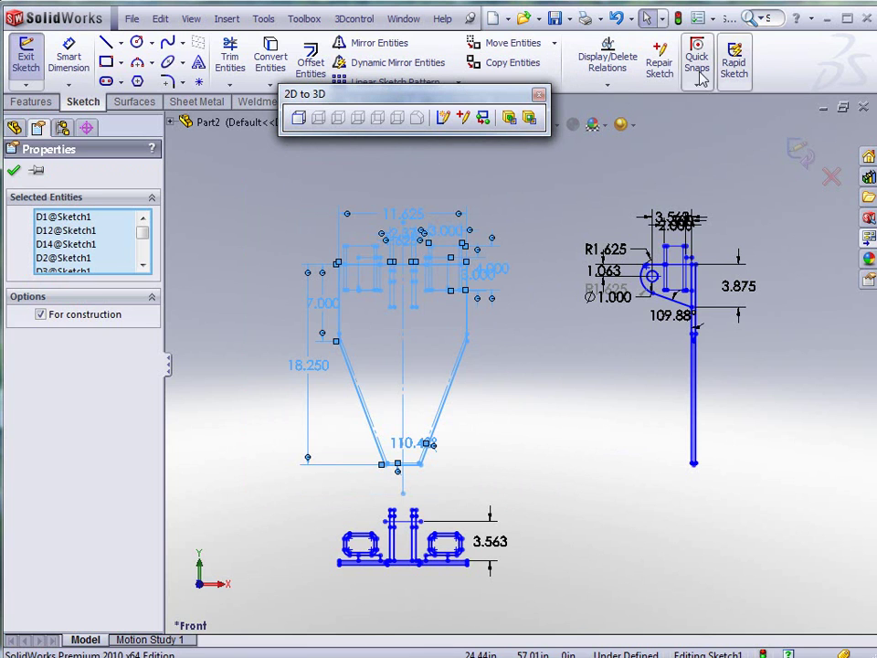
click(297, 118)
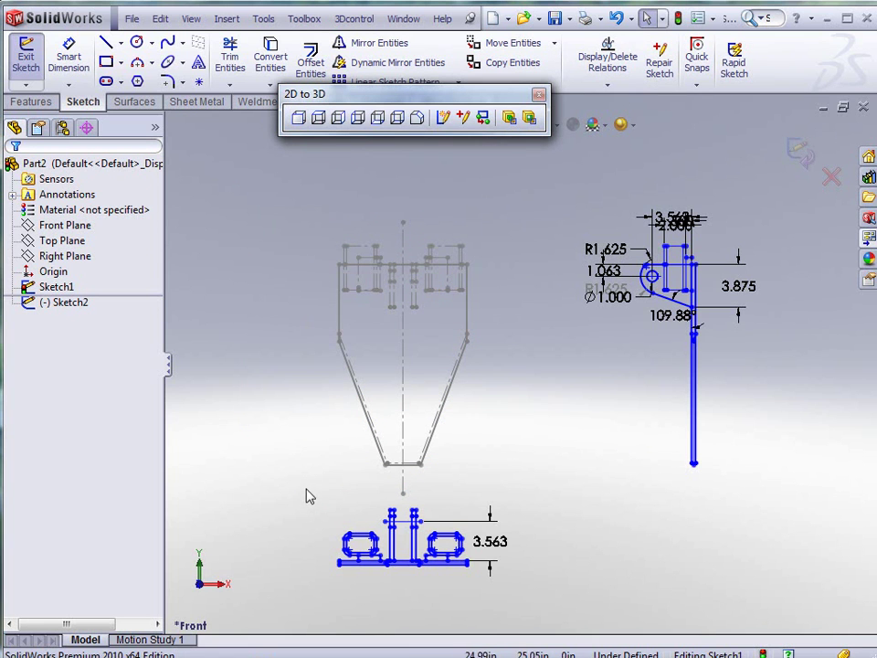
drag(303, 486, 548, 601)
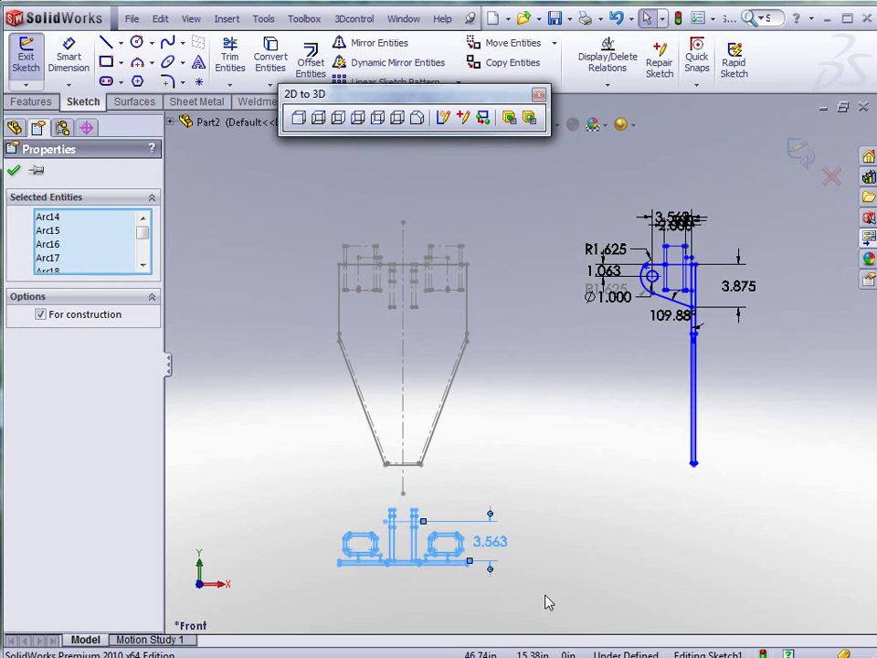
click(377, 120)
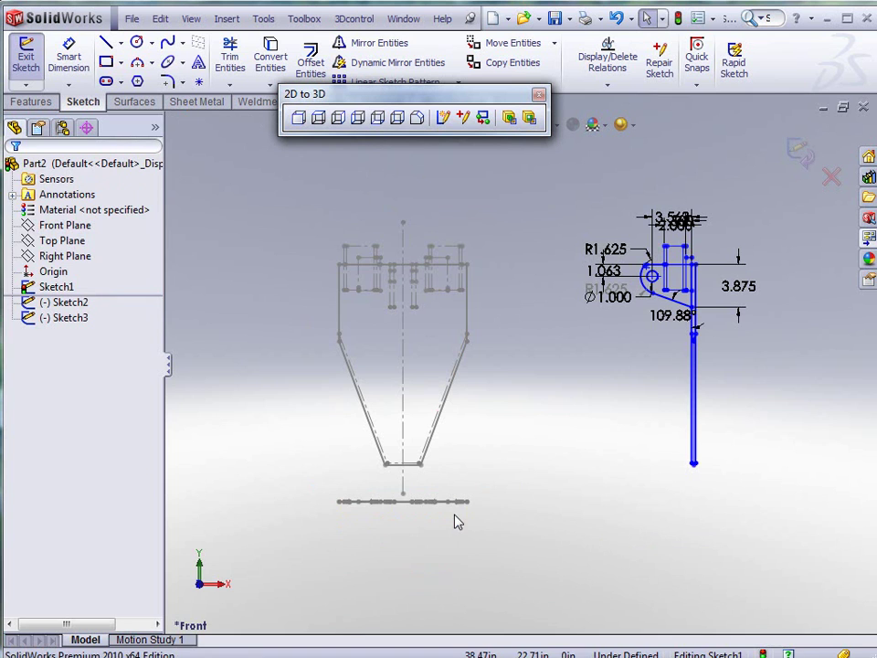
mouse_move(456, 519)
middle_down()
mouse_move(453, 390)
mouse_move(452, 401)
middle_up()
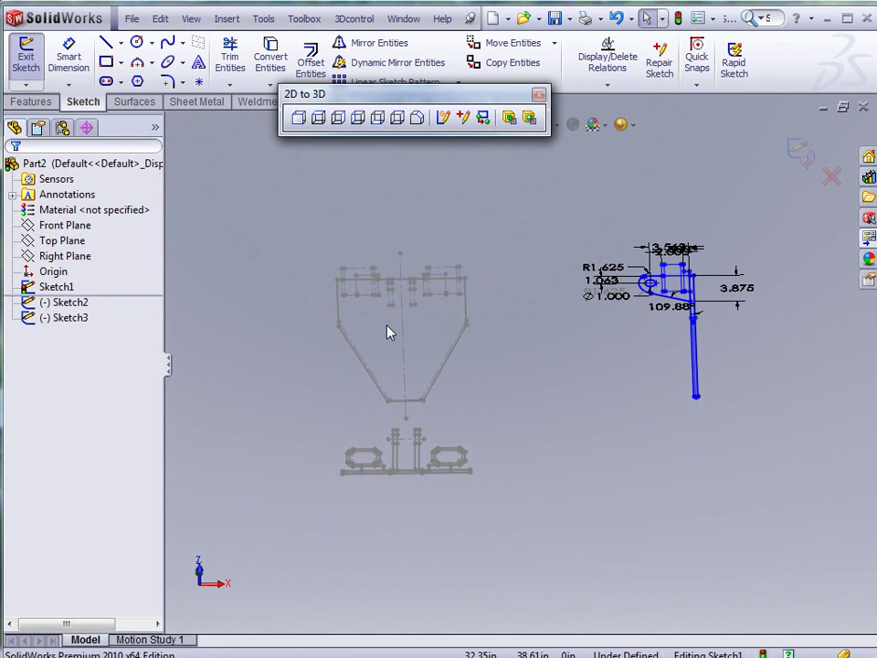
- Place the side-view geometry on the right plane as Sketch4 and orbit to view it in 3D
mouse_move(562, 223)
mouse_down()
mouse_move(640, 363)
mouse_move(750, 427)
mouse_move(779, 455)
mouse_up()
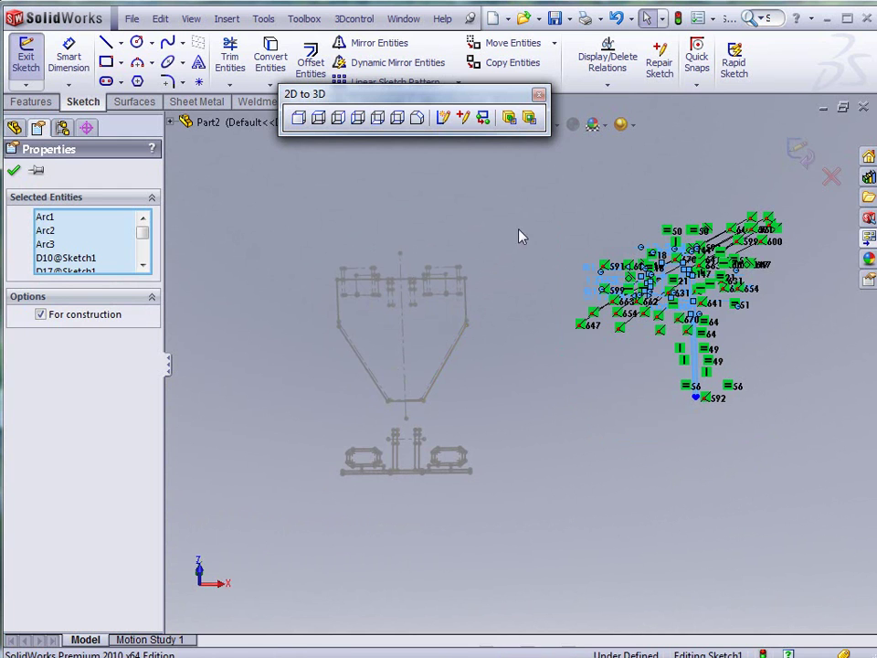
click(339, 119)
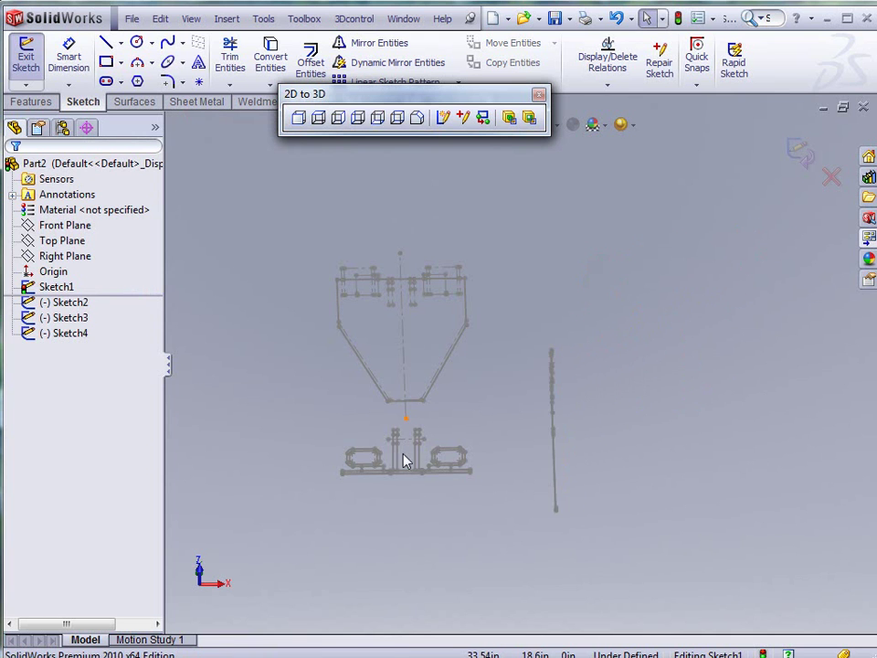
mouse_move(402, 450)
middle_down()
mouse_move(348, 362)
mouse_move(319, 432)
middle_up()
key(Escape)
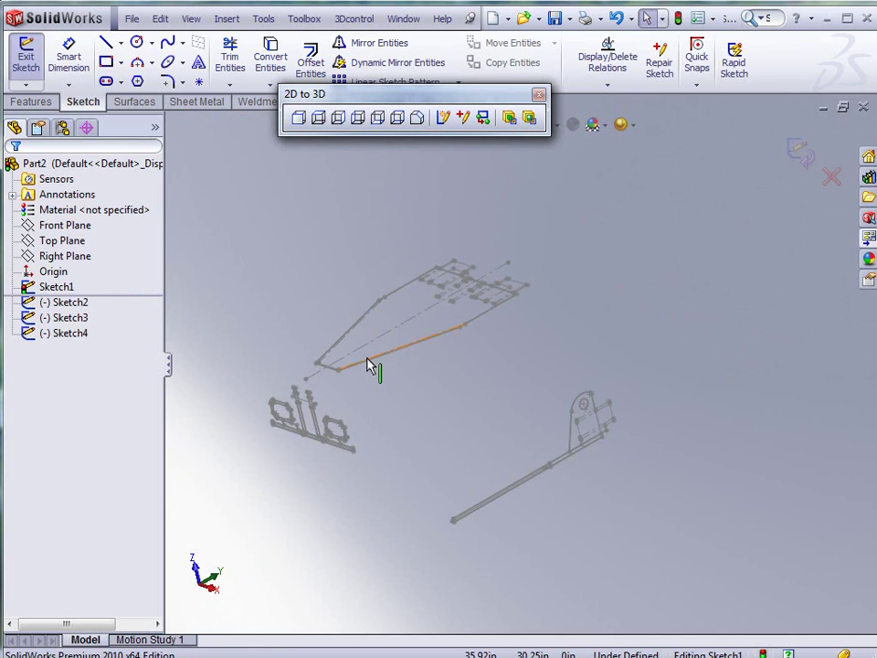
- Align the bottom sketch (Sketch3) to the front sketch (Sketch2) using their matching long edges
scroll(333, 416, down, 5)
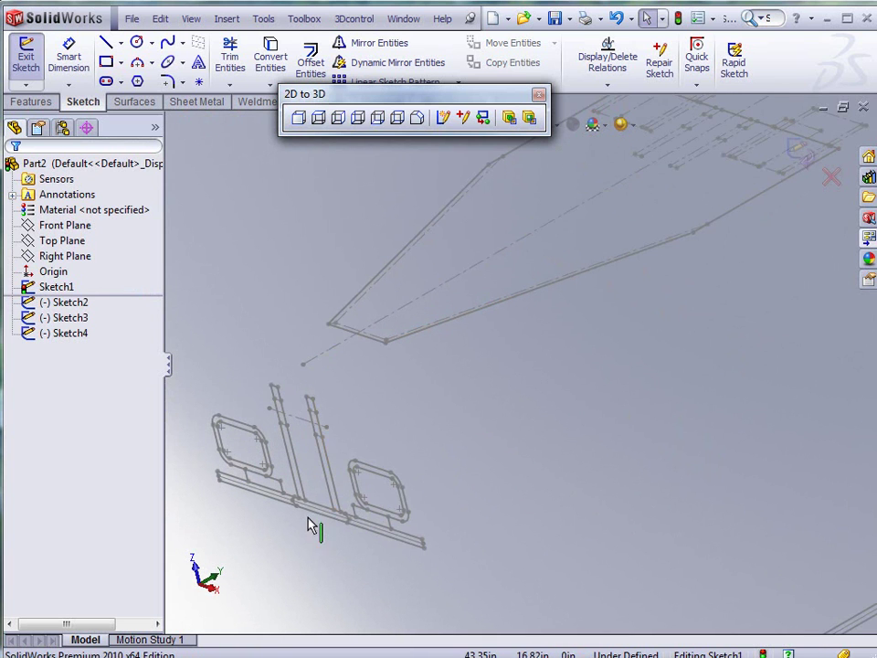
click(319, 523)
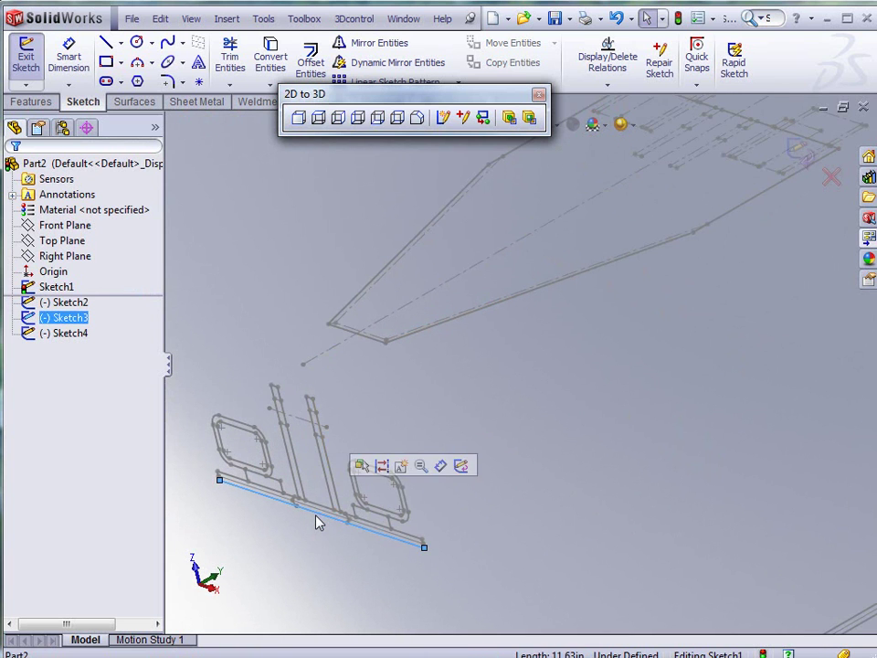
ctrl+click(373, 350)
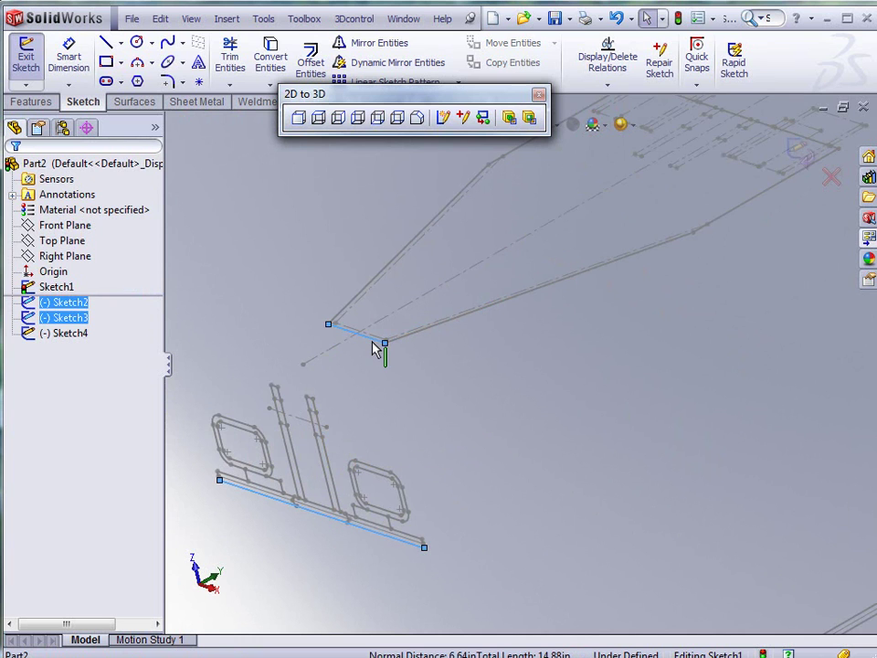
click(482, 126)
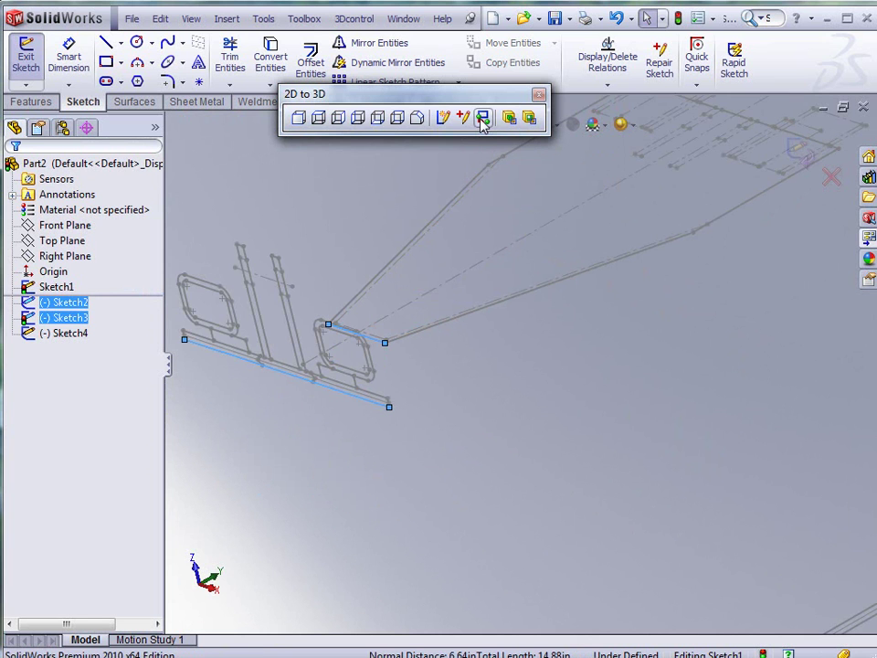
mouse_move(310, 452)
middle_down()
mouse_move(387, 413)
mouse_move(386, 394)
mouse_move(305, 468)
middle_up()
scroll(309, 469, up, 2)
scroll(454, 401, up, 1)
scroll(598, 332, up, 1)
scroll(648, 302, down, 1)
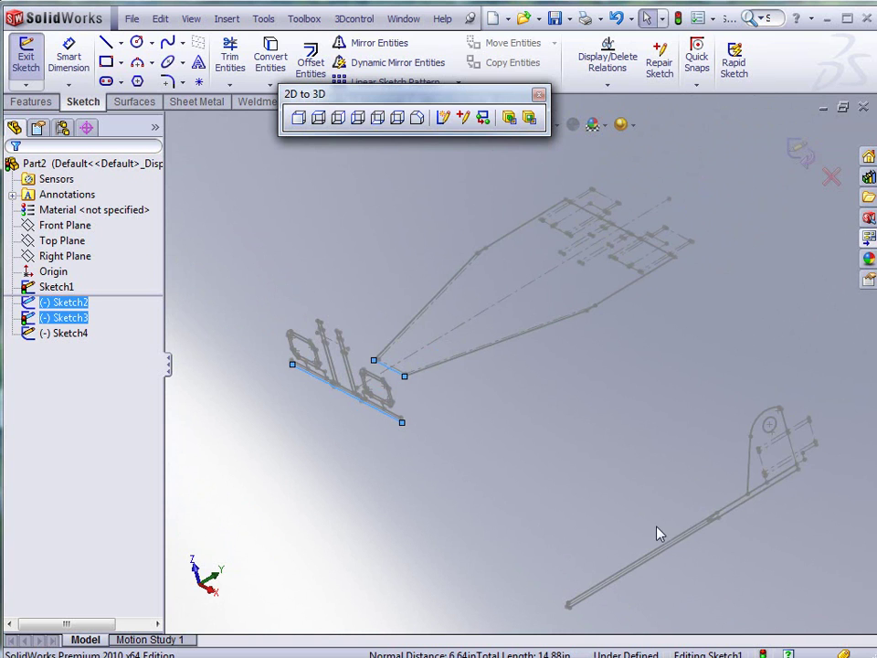
- Align the side sketch (Sketch4) to Sketch2 using the long plate line and its matching edge
click(689, 540)
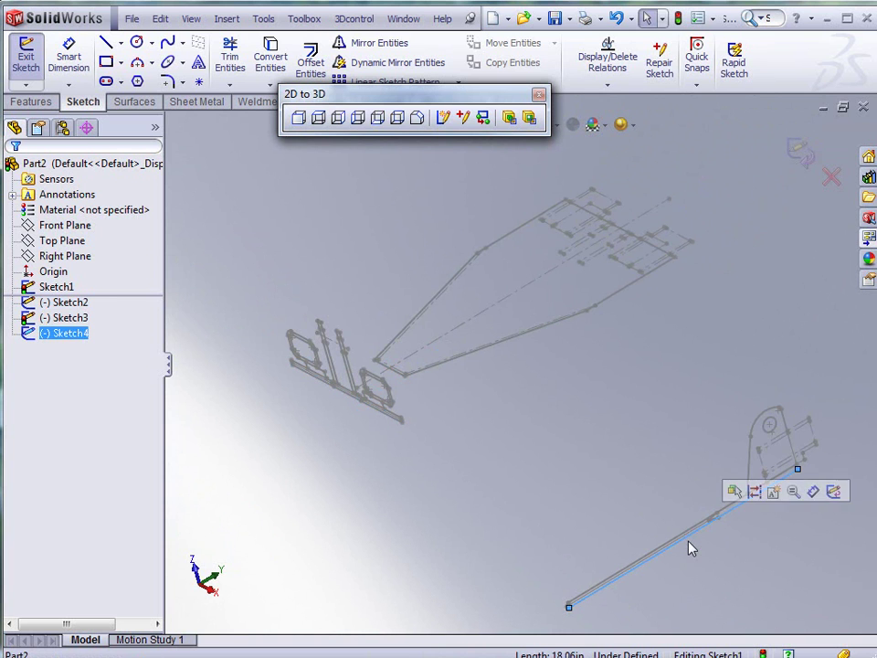
ctrl+click(617, 298)
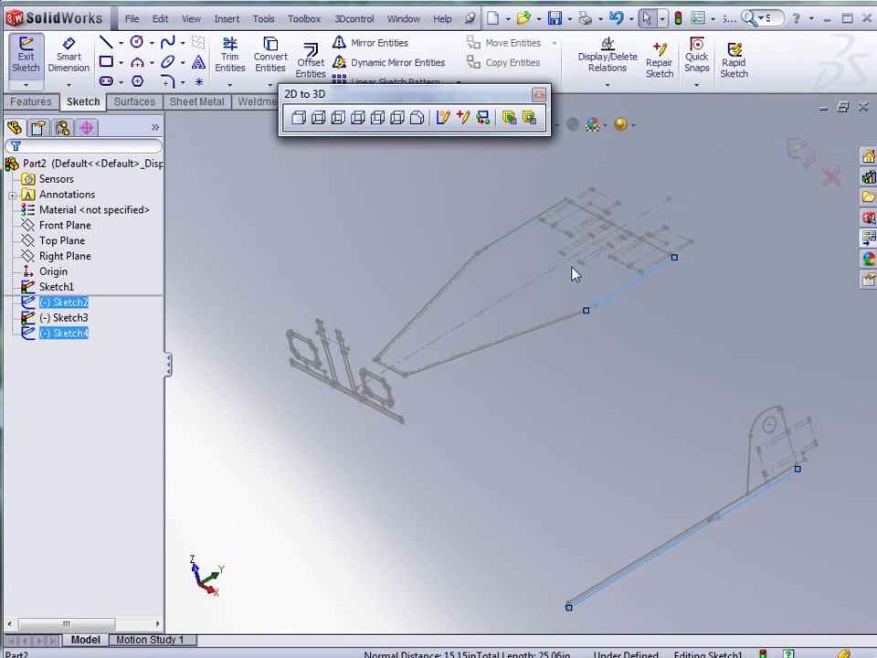
click(484, 118)
mouse_move(489, 529)
middle_down()
mouse_move(474, 448)
mouse_move(437, 454)
mouse_move(457, 456)
mouse_move(483, 499)
middle_up()
scroll(525, 411, up, 3)
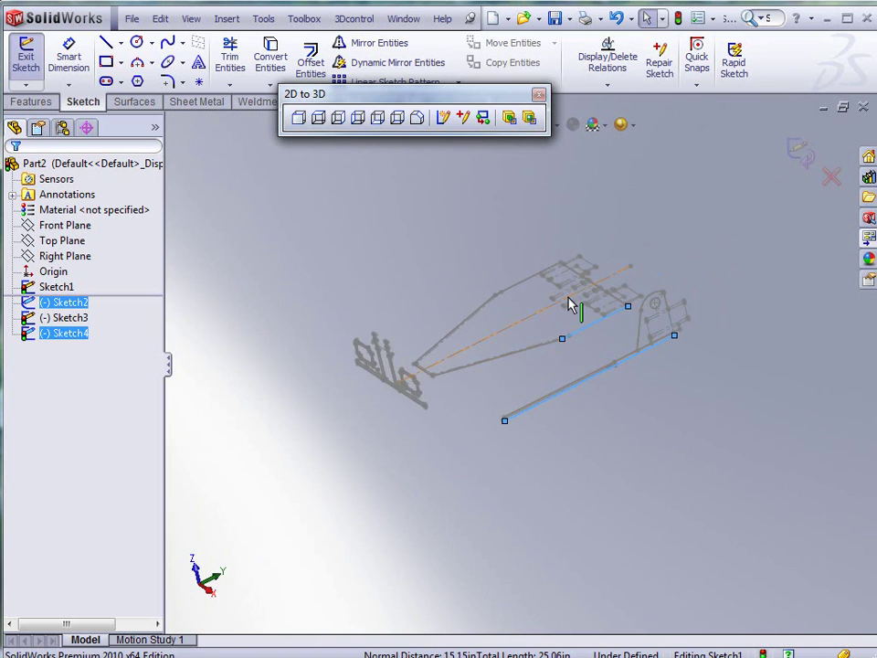
scroll(573, 303, down, 2)
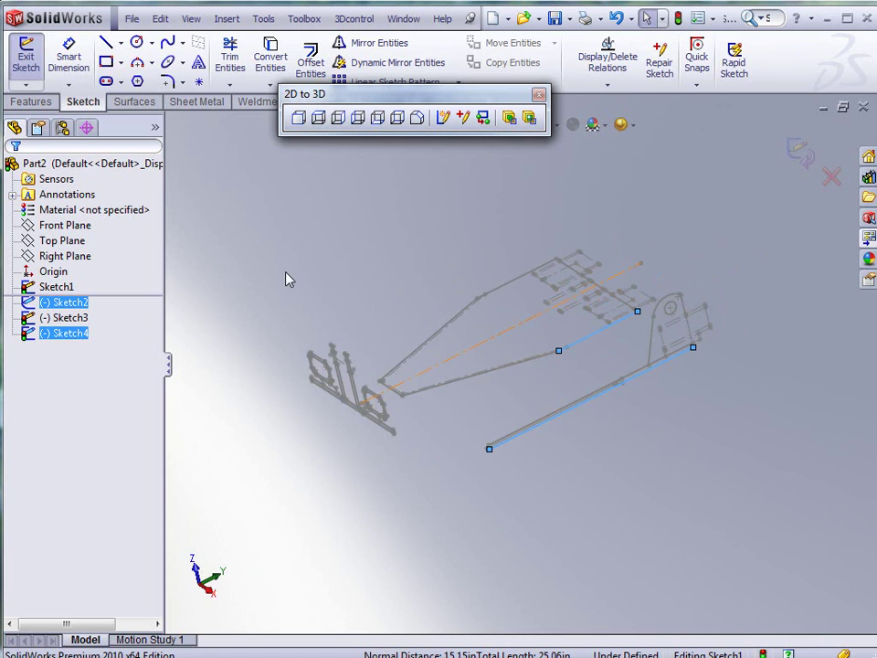
- Extrude the front-sketch plate outline Up To Vertex, ending at the lower sketch corner, as Boss-Extrude1
click(798, 151)
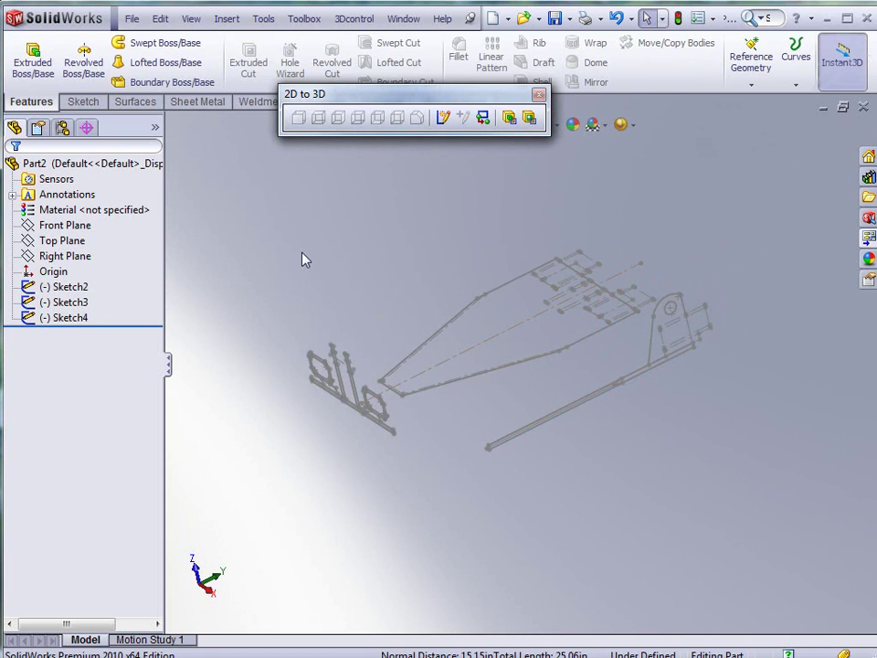
click(33, 66)
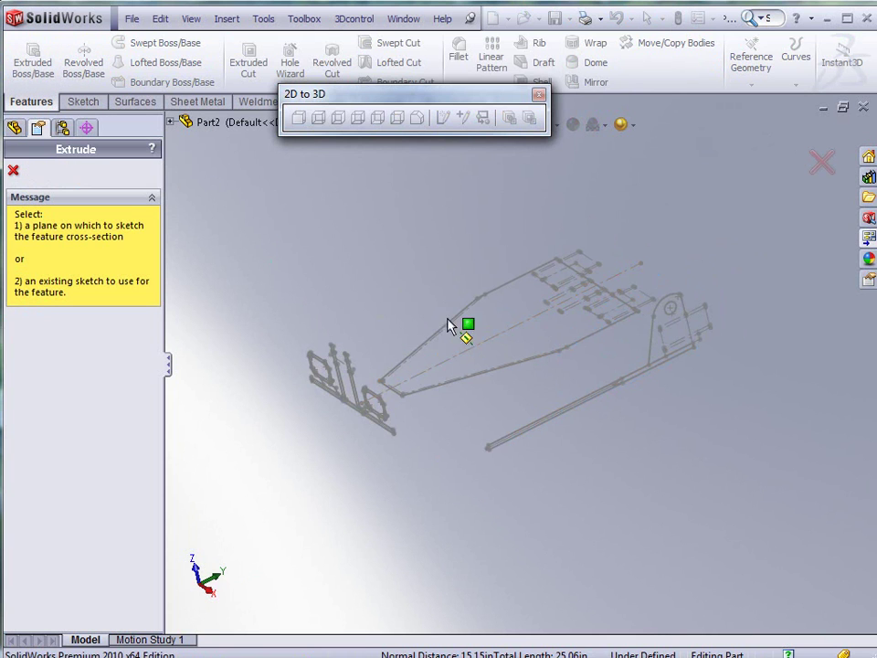
click(524, 361)
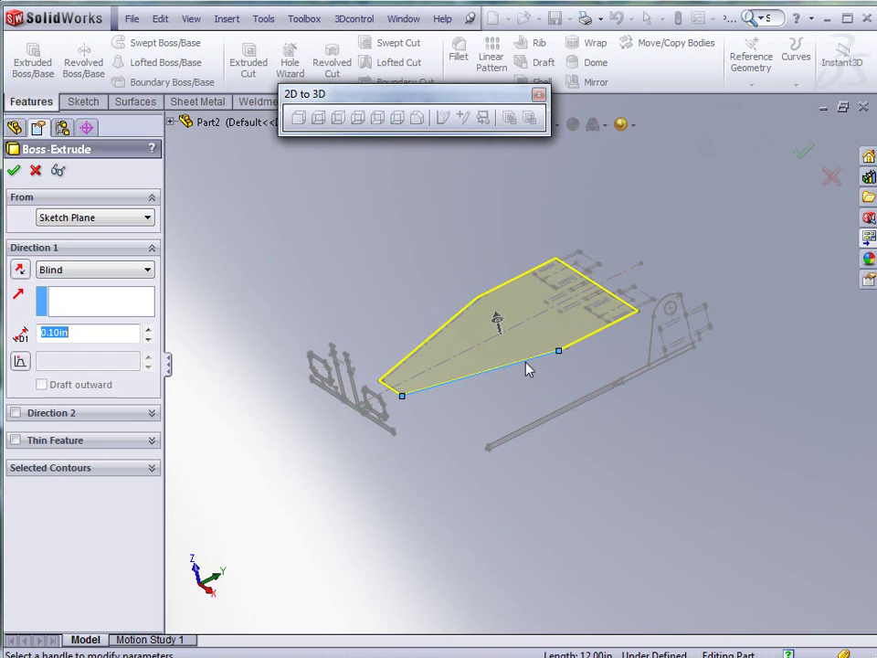
click(89, 274)
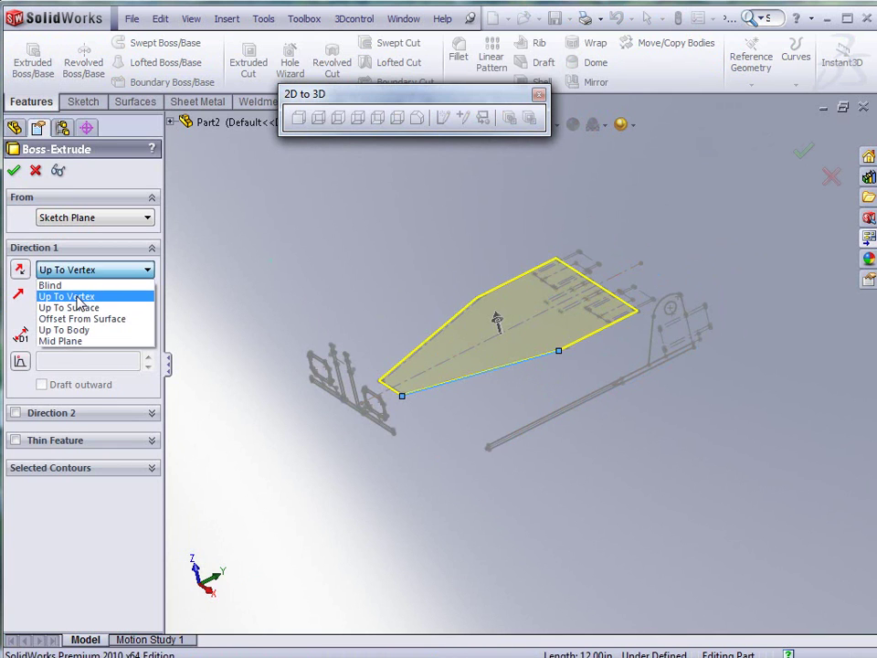
click(78, 298)
scroll(444, 417, down, 5)
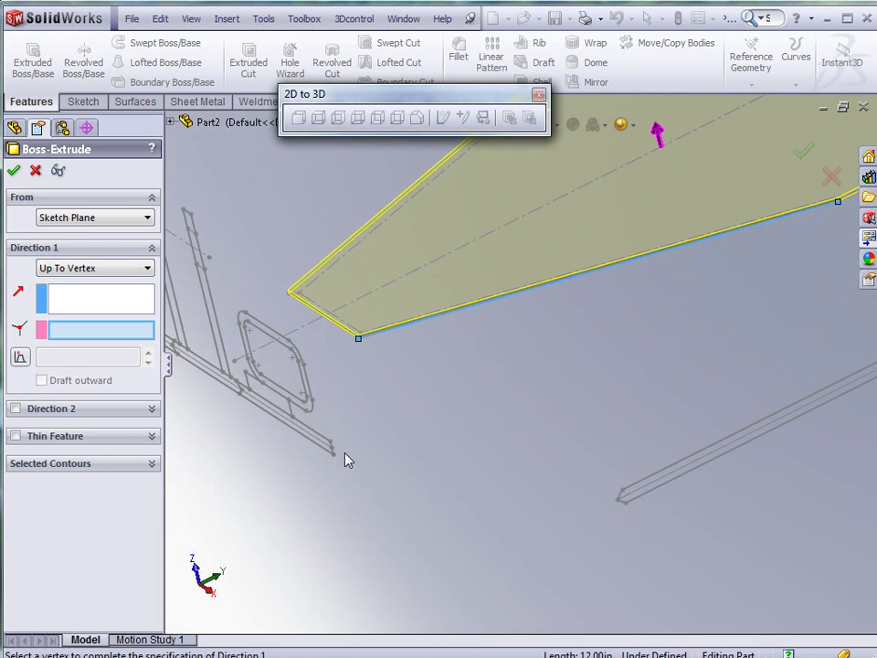
scroll(337, 464, down, 3)
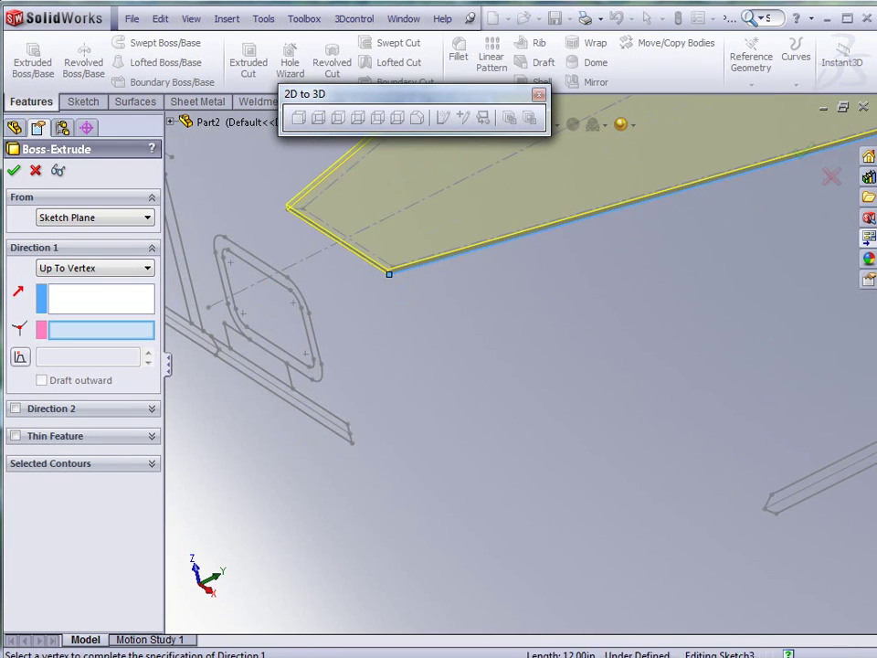
click(347, 425)
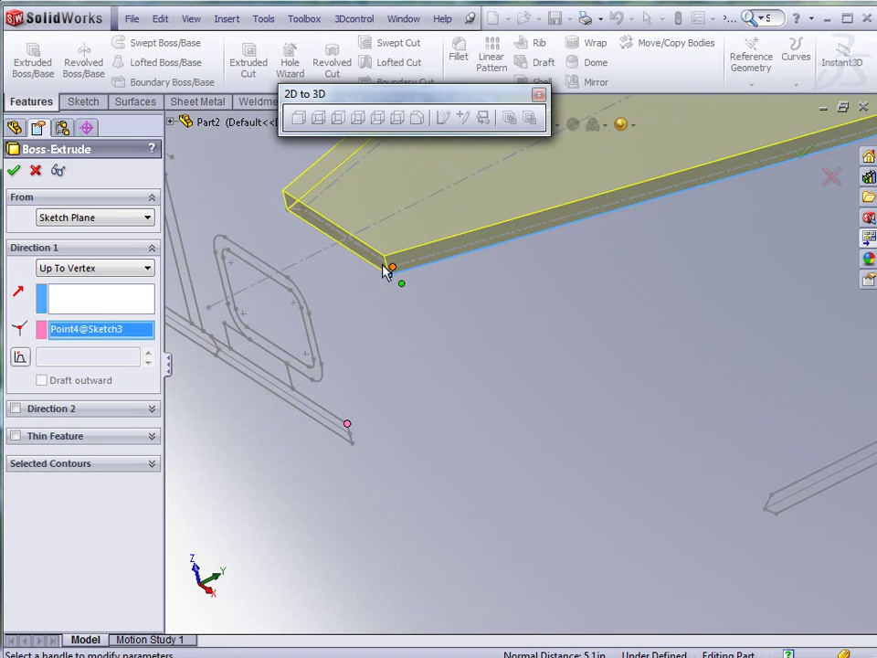
click(15, 171)
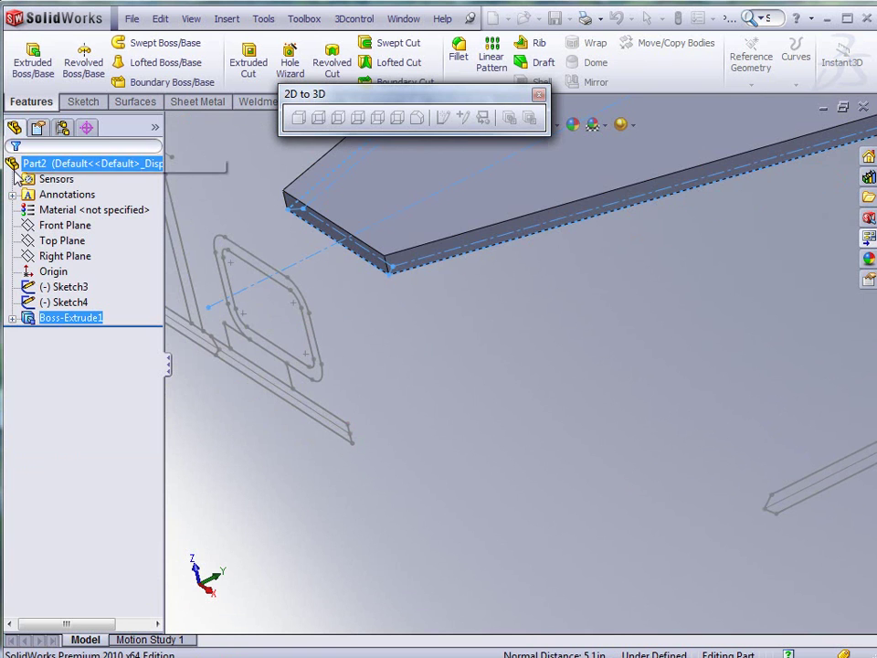
- Insert a Weldment feature from the Weldments tools, adding Weldment and Cut list(1) to the tree
middle_drag(284, 270, 668, 219)
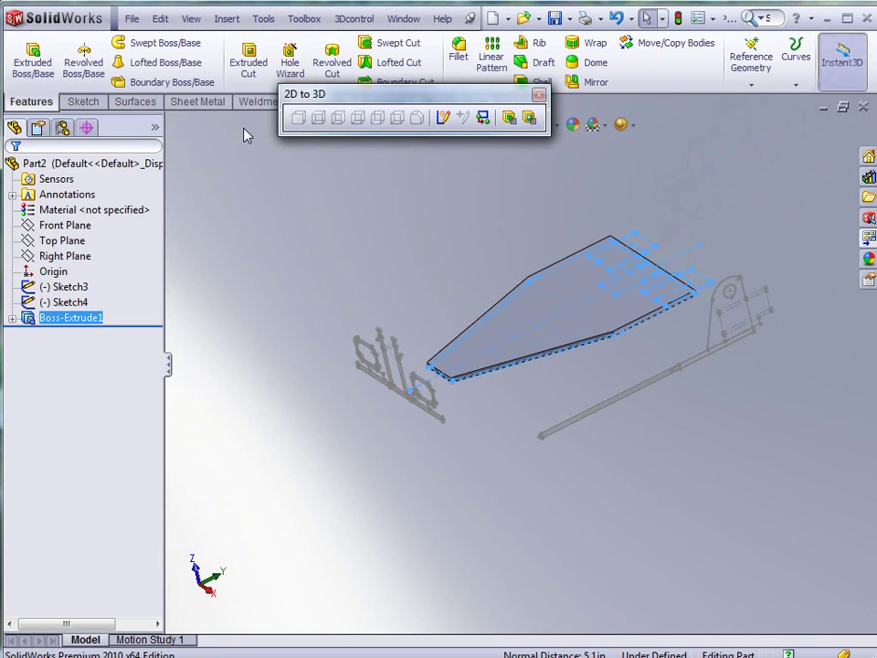
click(255, 102)
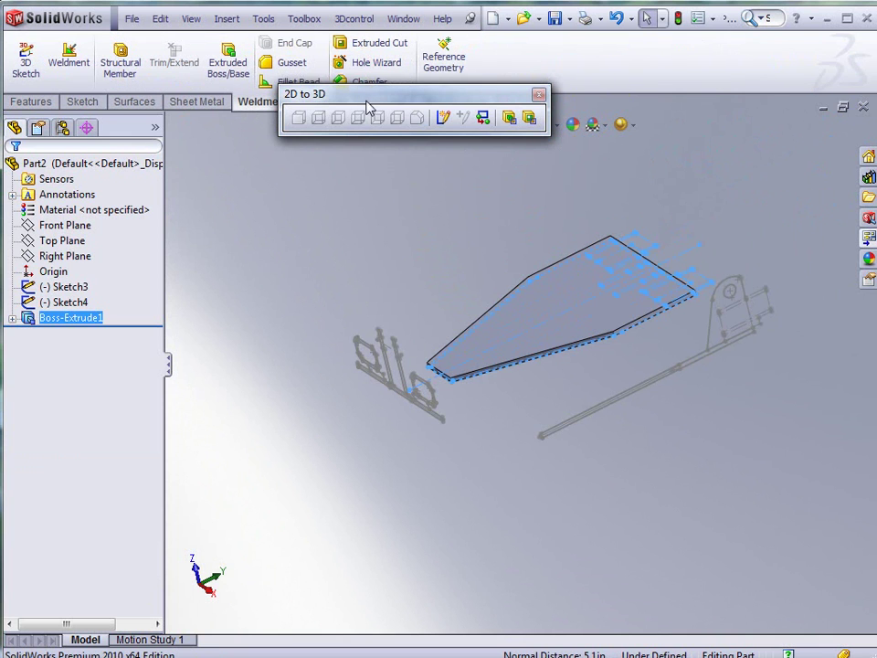
drag(363, 97, 505, 134)
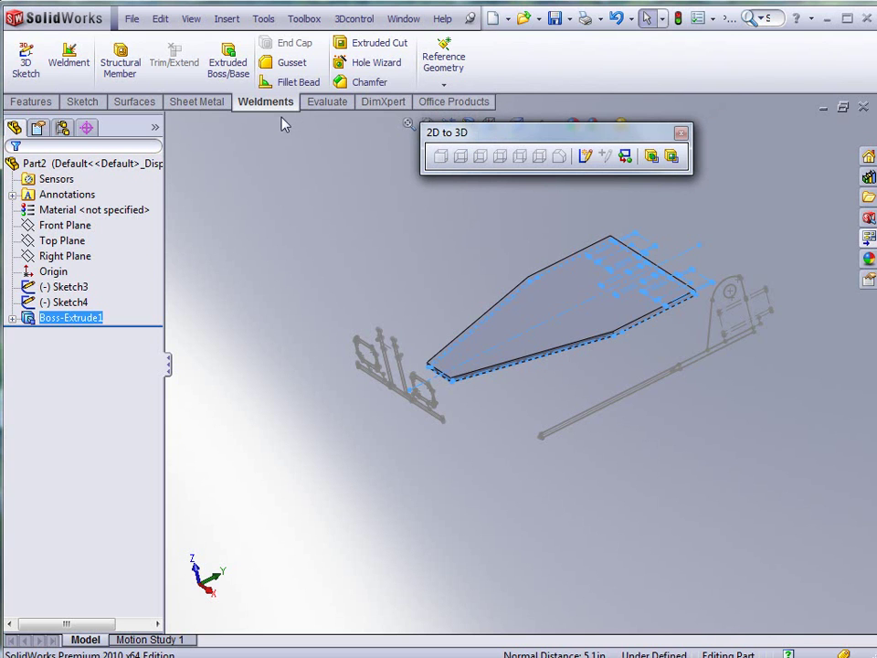
click(71, 61)
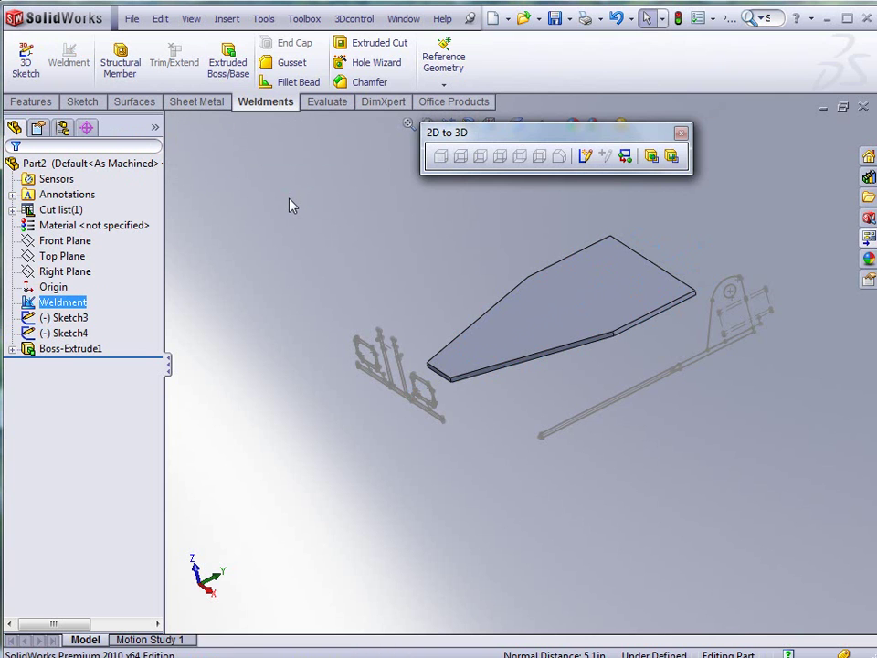
mouse_move(421, 247)
middle_down()
mouse_move(444, 237)
mouse_move(439, 230)
middle_up()
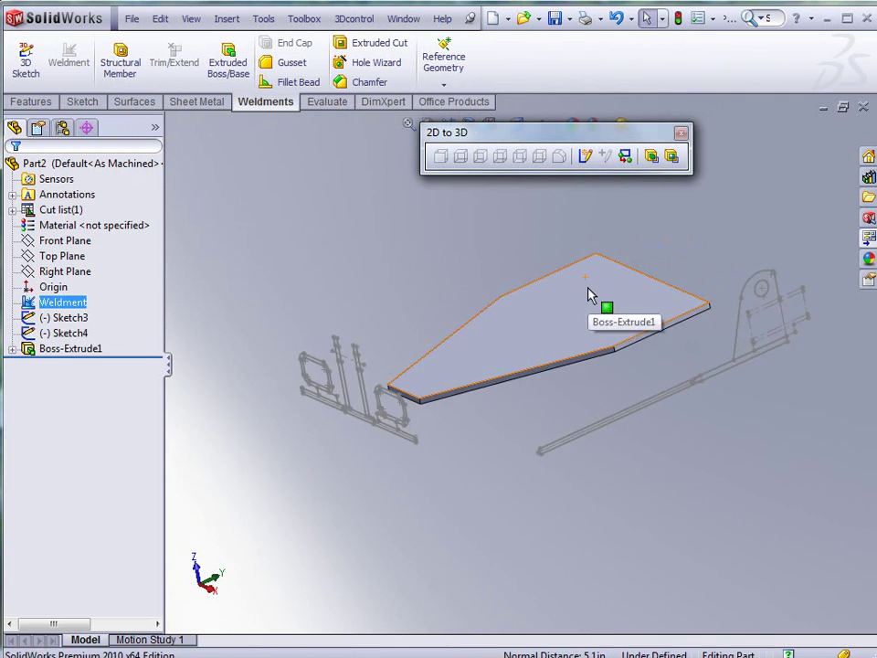
- Start a new extruded boss using the tube profile sketch, Sketch3
click(27, 100)
click(32, 62)
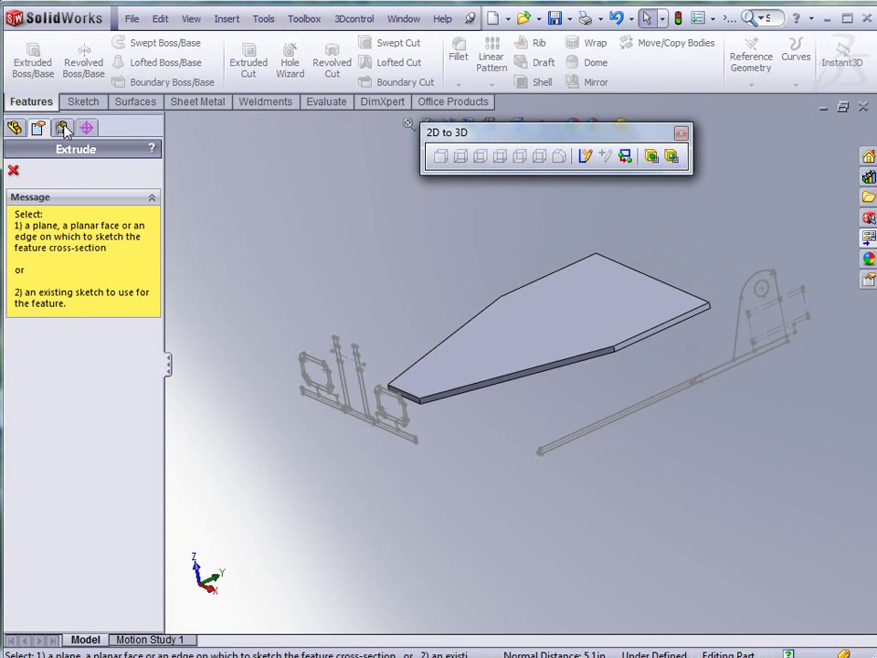
mouse_move(230, 406)
middle_down()
mouse_move(358, 438)
mouse_move(402, 421)
middle_up()
scroll(406, 419, down, 4)
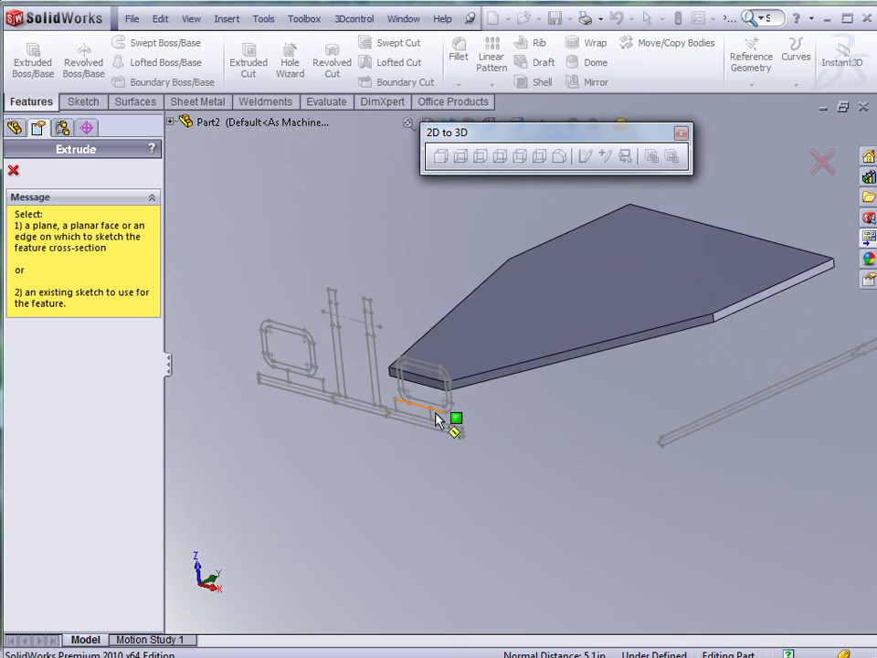
click(463, 374)
middle_drag(463, 368, 589, 323)
scroll(685, 301, up, 5)
- Run the extrusion from vertex Point10@Sketch4 up to vertex Point12@Sketch4, with Thin Feature off
click(87, 219)
click(56, 253)
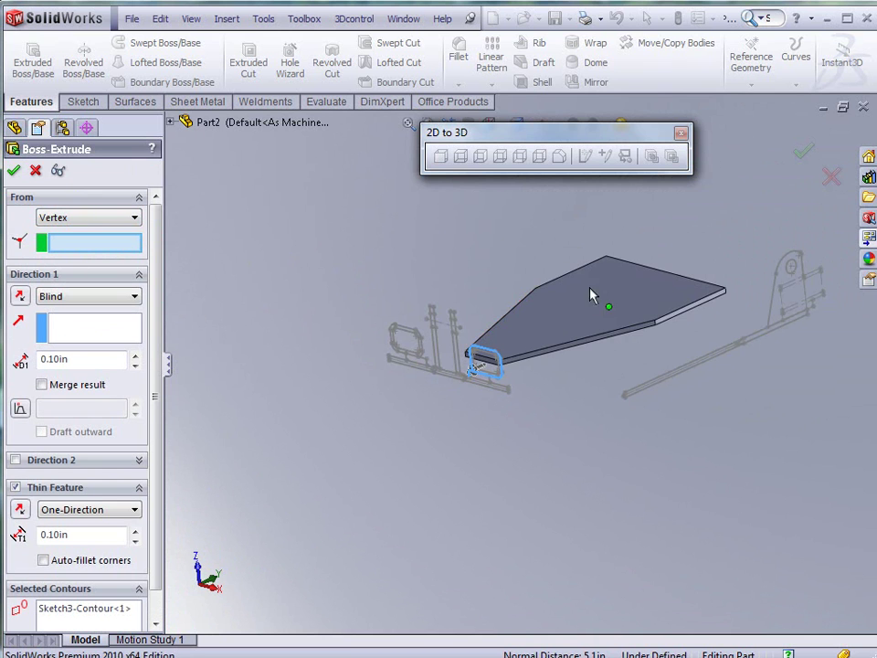
scroll(789, 319, down, 1)
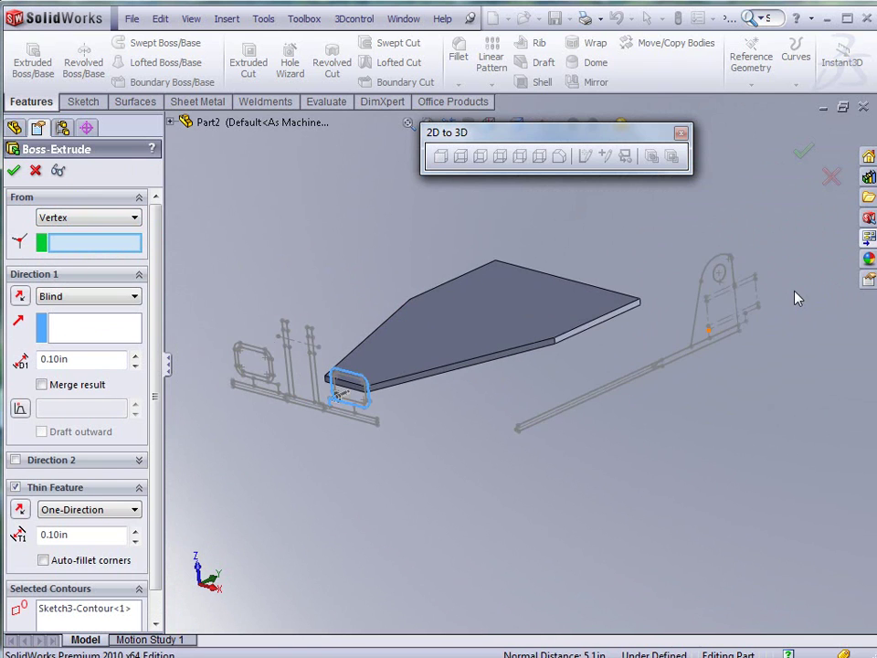
click(705, 302)
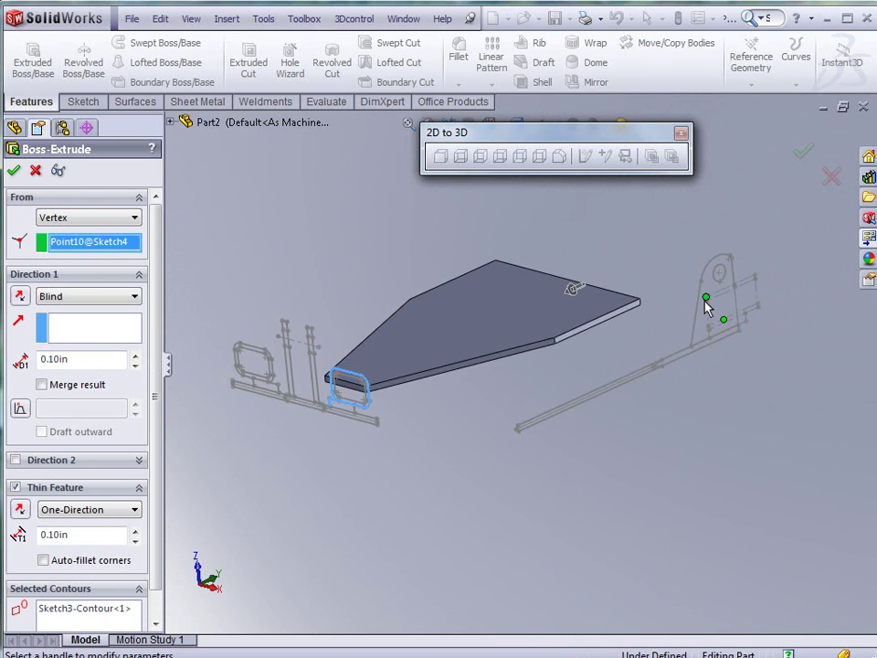
click(81, 296)
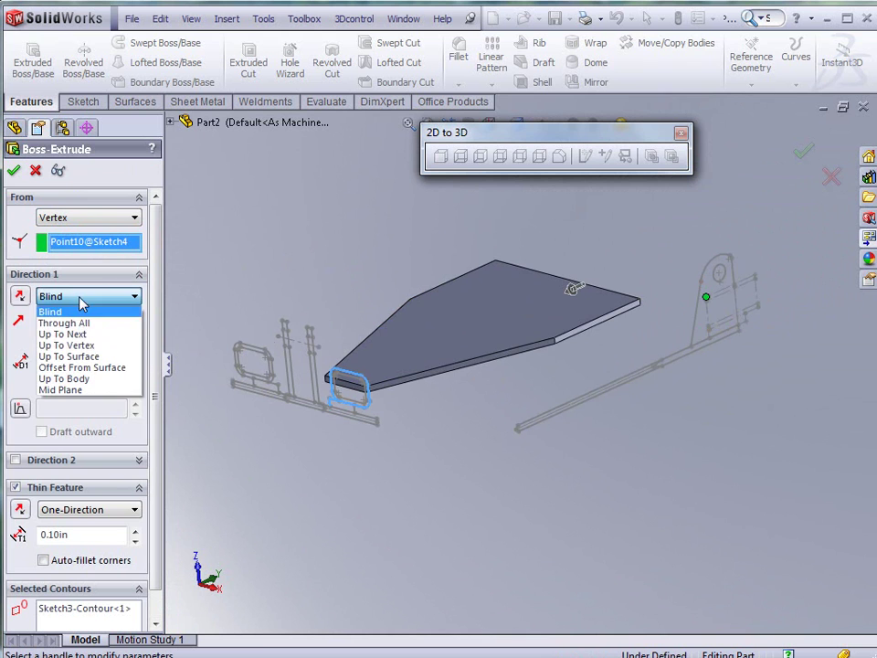
click(77, 341)
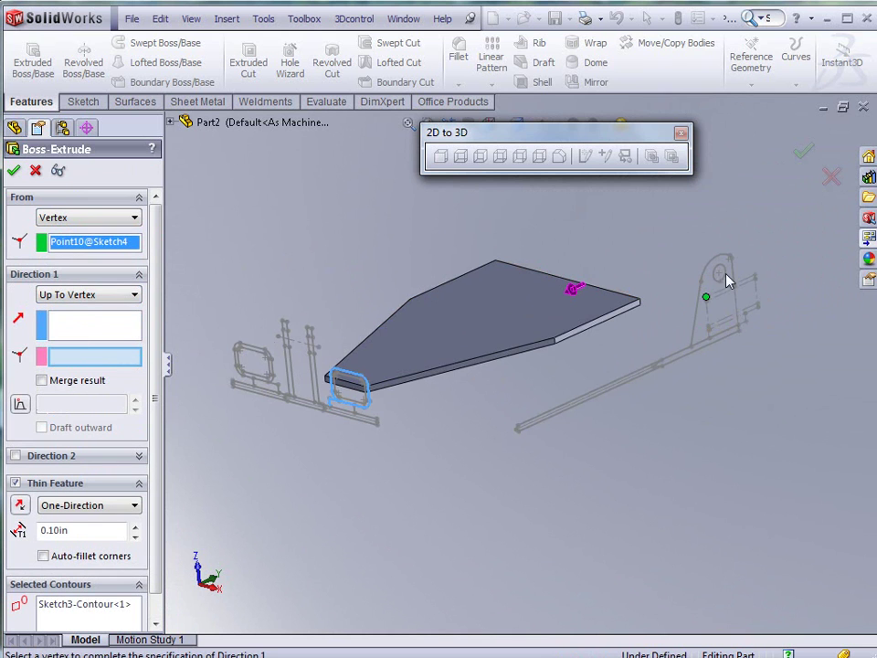
click(755, 276)
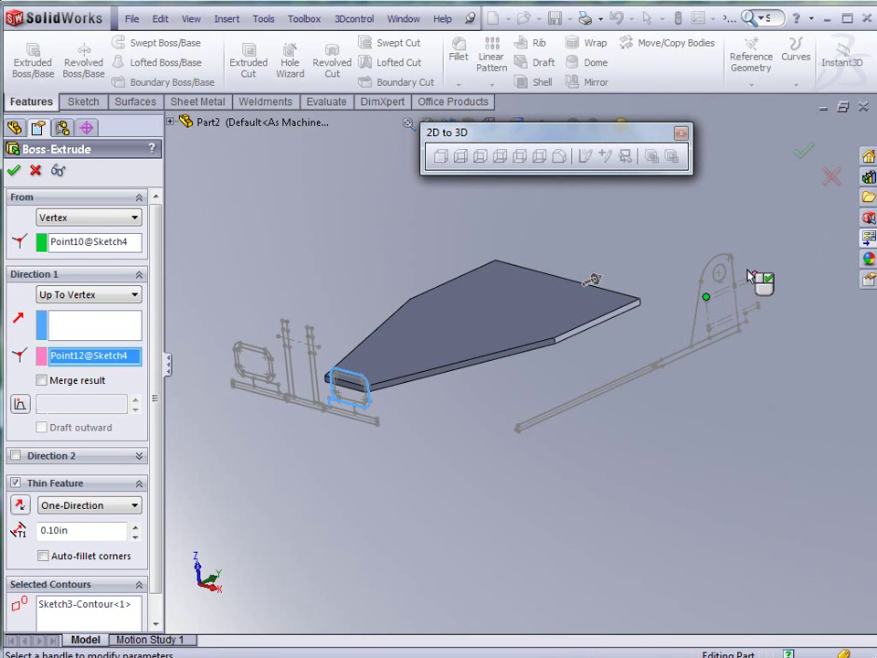
click(16, 484)
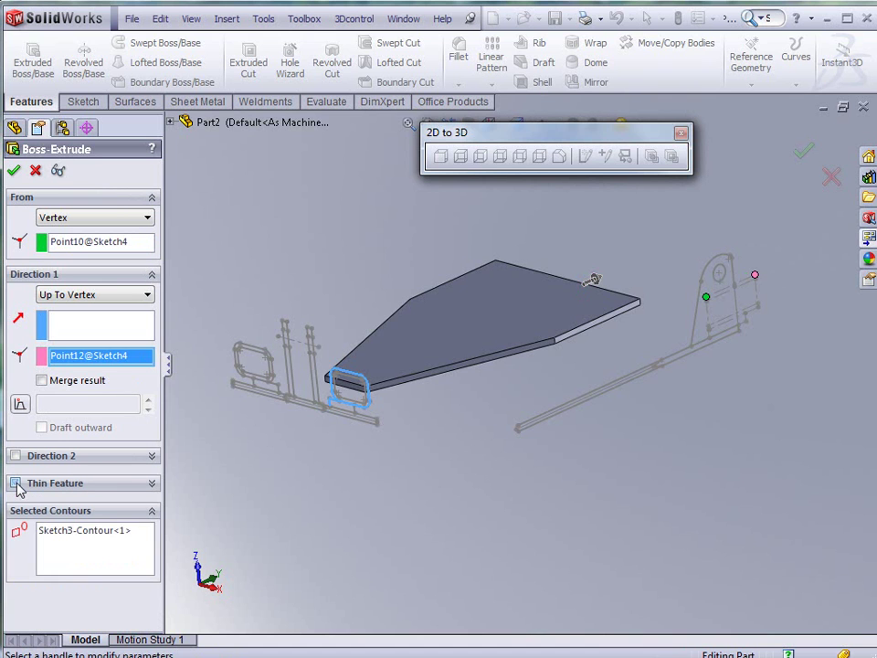
right_click(78, 540)
- Replace the whole-sketch contour with the two rounded tube regions and accept Boss-Extrude2
click(111, 561)
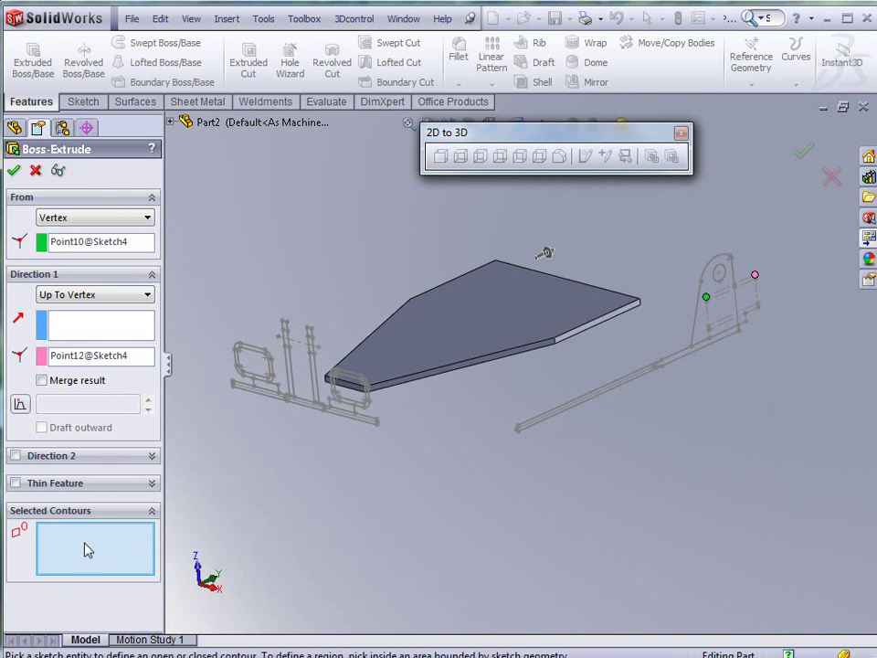
scroll(274, 397, down, 4)
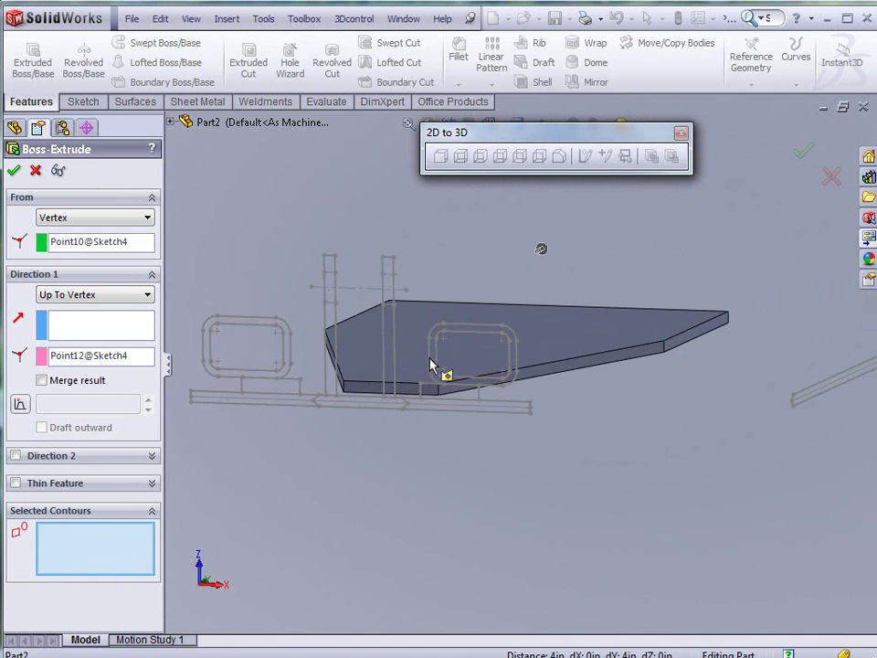
scroll(430, 363, down, 1)
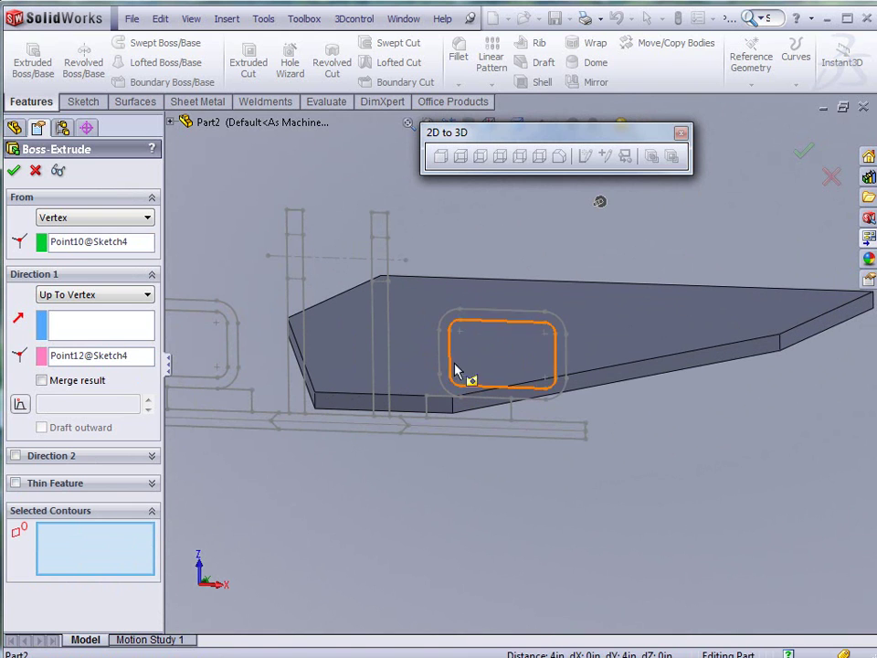
click(564, 374)
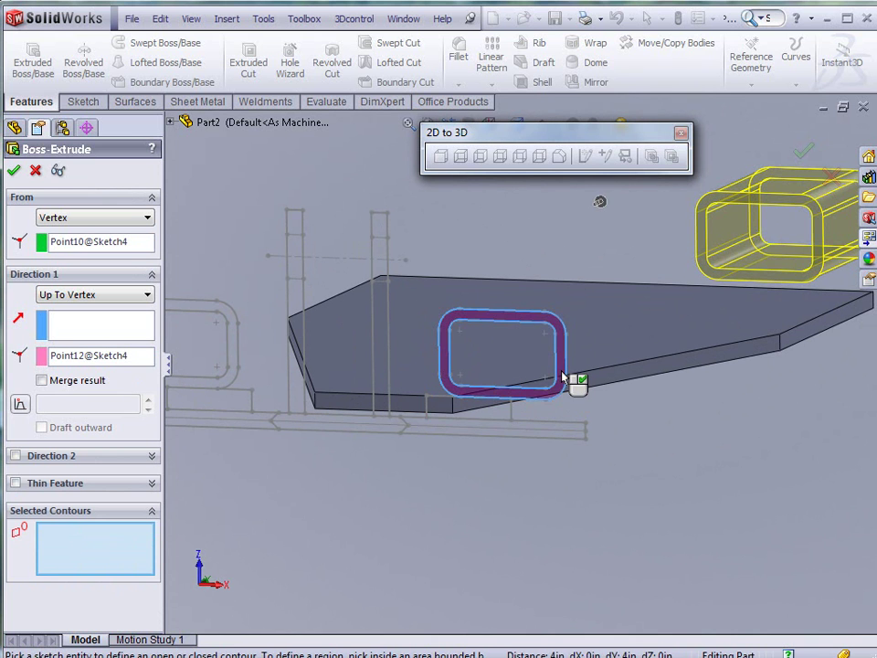
click(235, 363)
mouse_move(417, 385)
middle_down()
mouse_move(461, 372)
mouse_move(452, 369)
mouse_move(444, 386)
middle_up()
scroll(470, 358, up, 6)
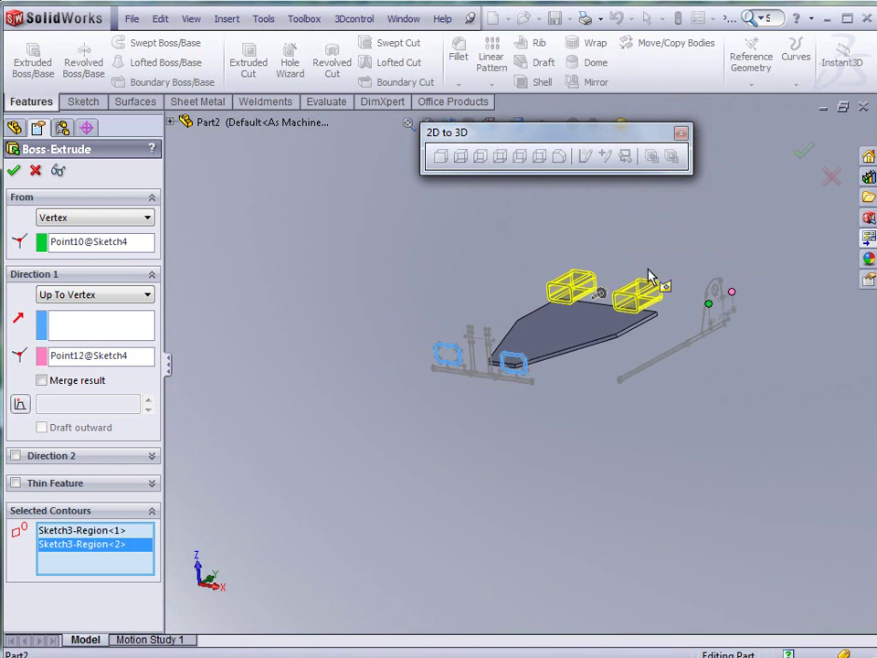
scroll(661, 272, down, 2)
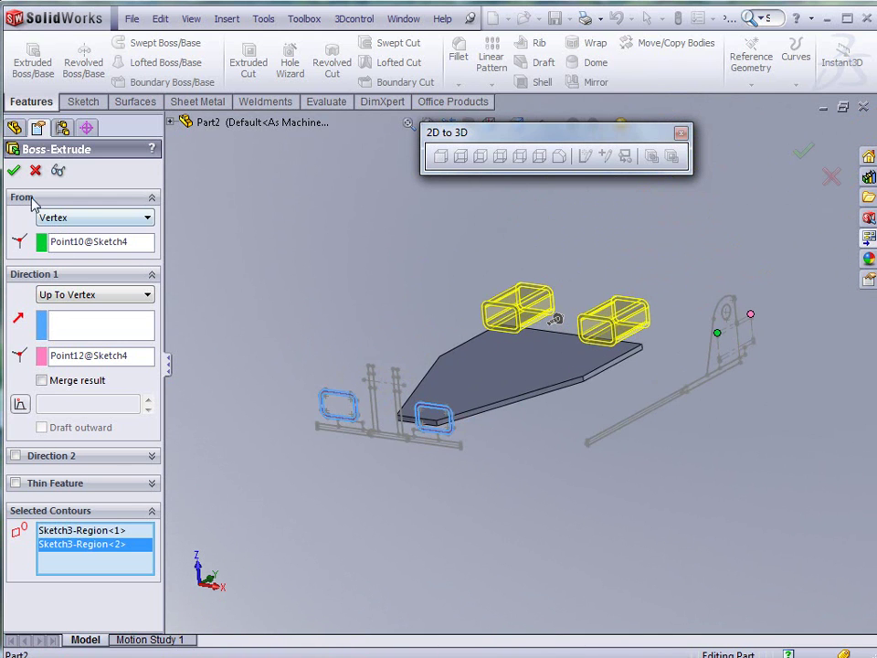
click(14, 170)
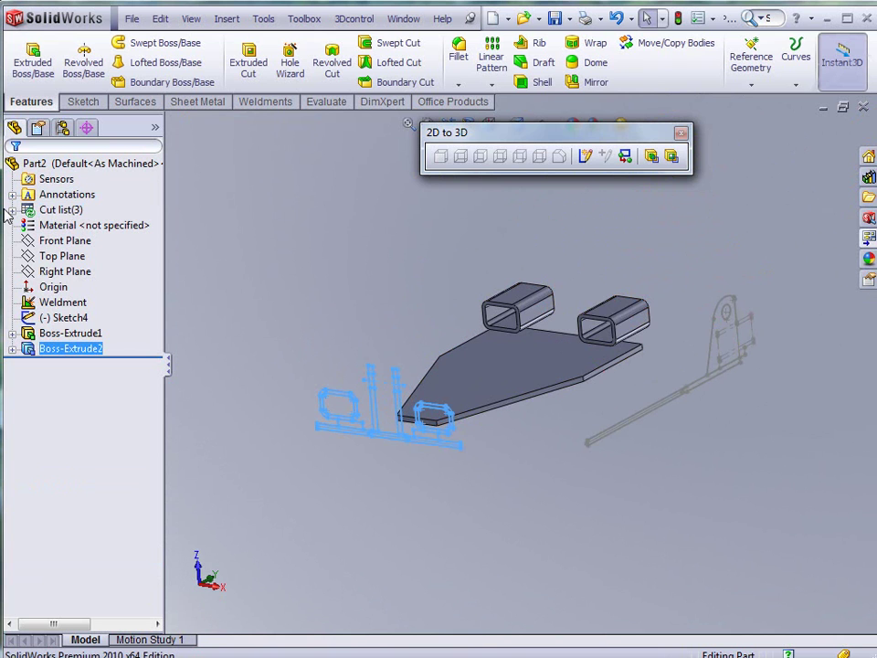
click(12, 210)
click(77, 227)
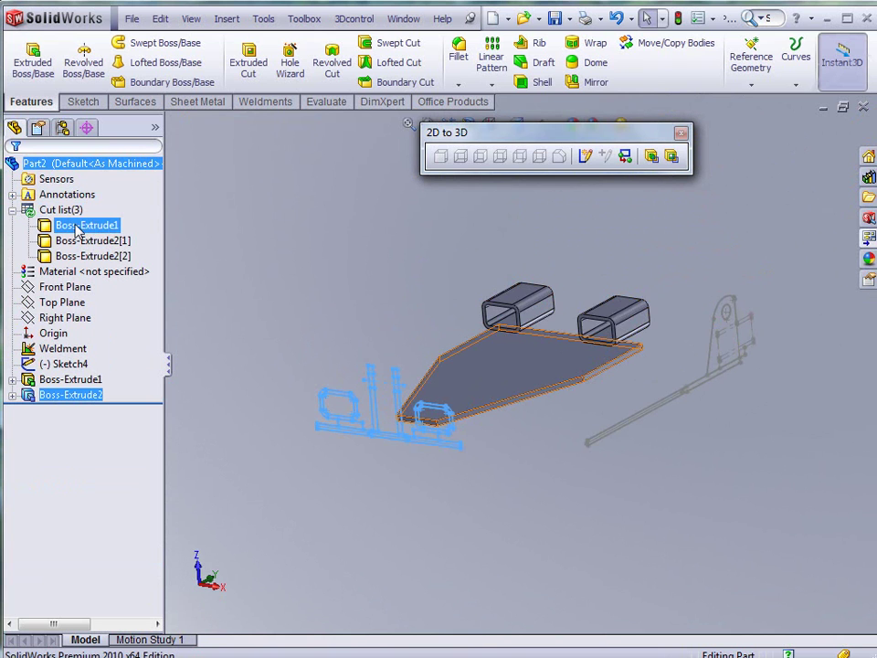
click(78, 257)
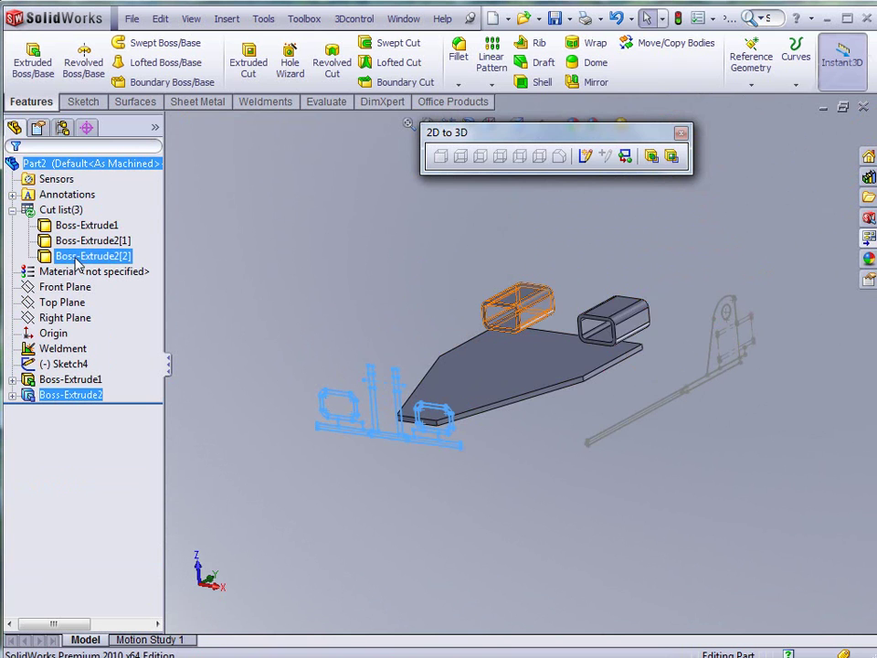
click(60, 210)
right_click(59, 211)
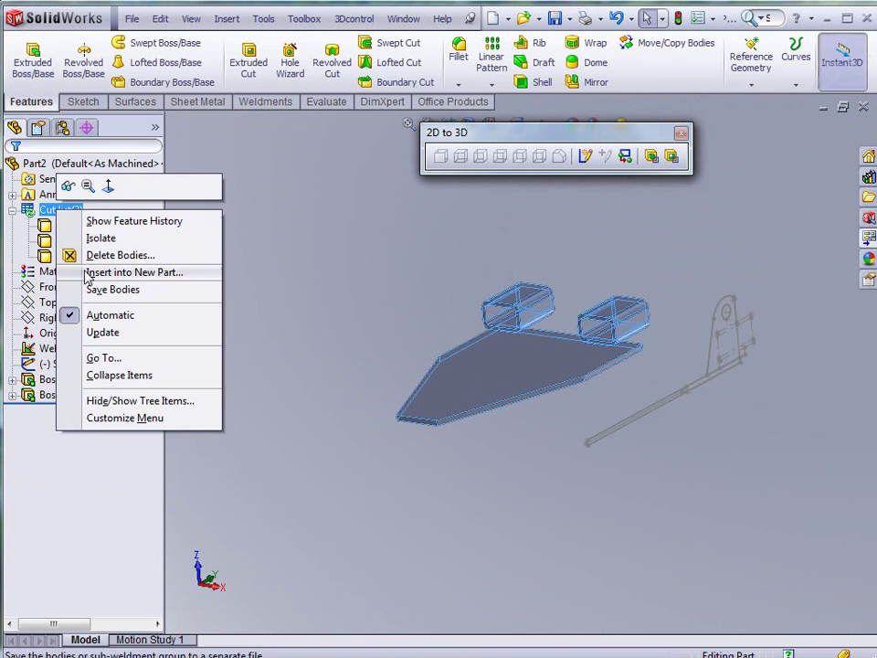
click(100, 333)
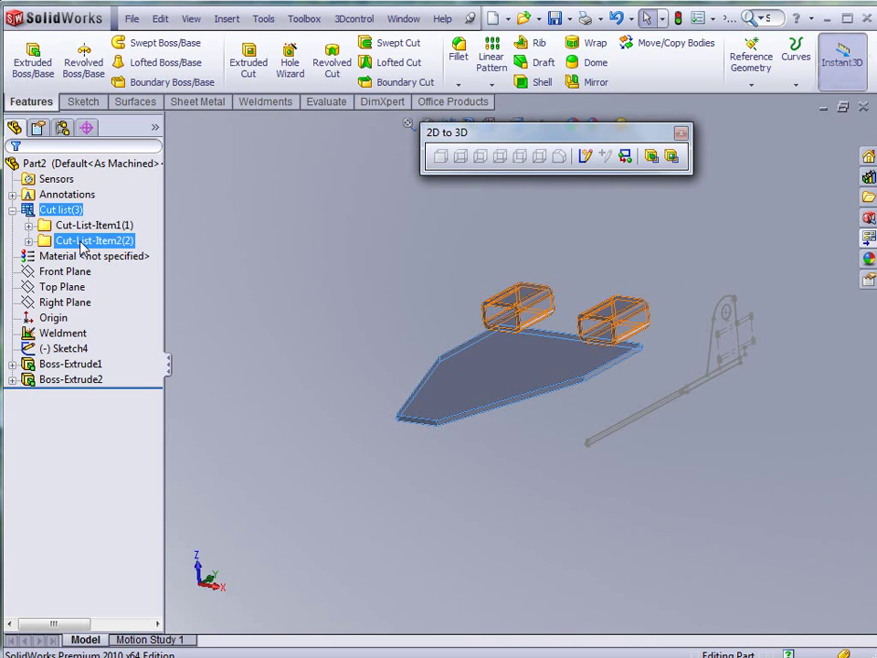
click(82, 228)
ctrl+click(87, 242)
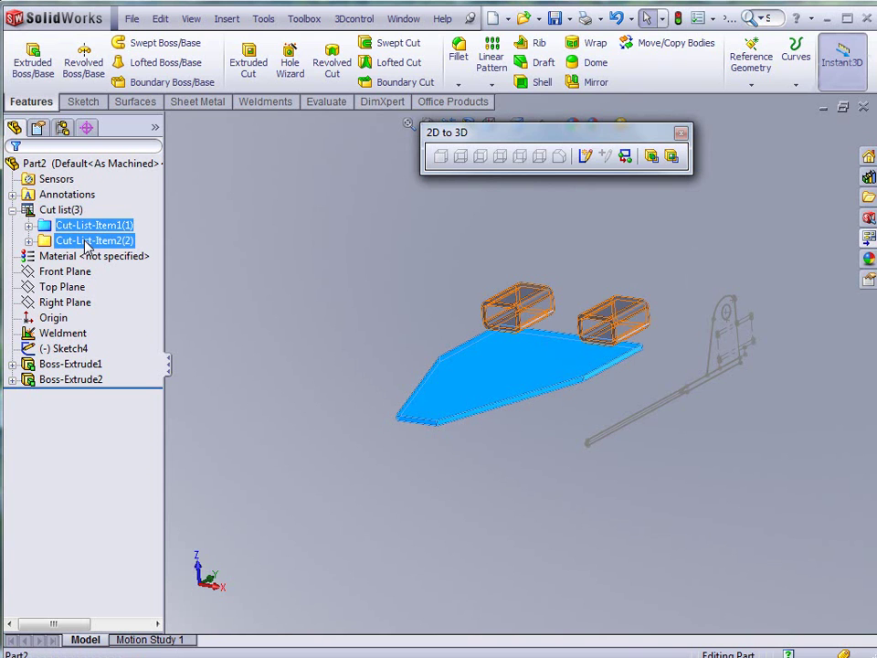
click(87, 241)
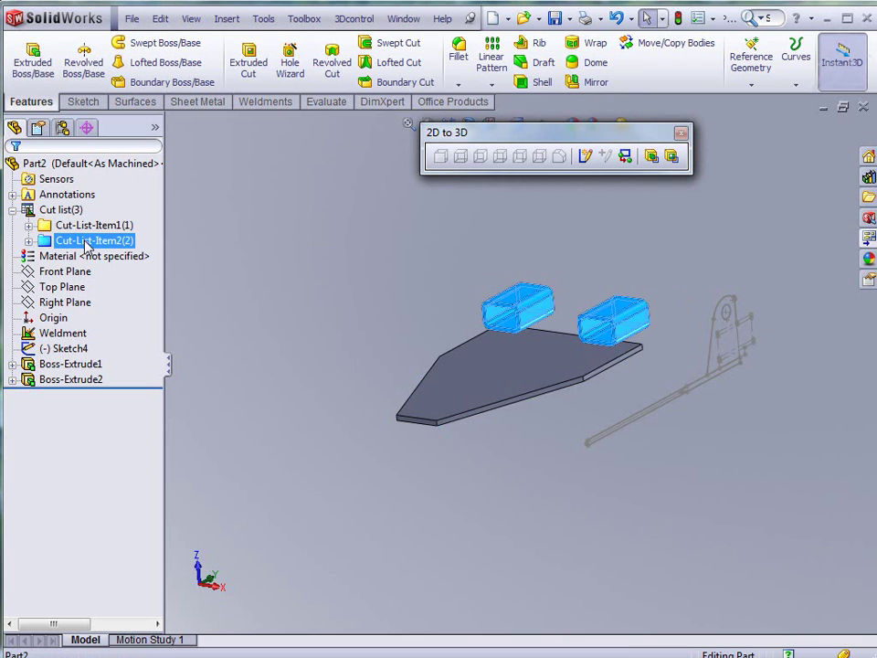
click(261, 264)
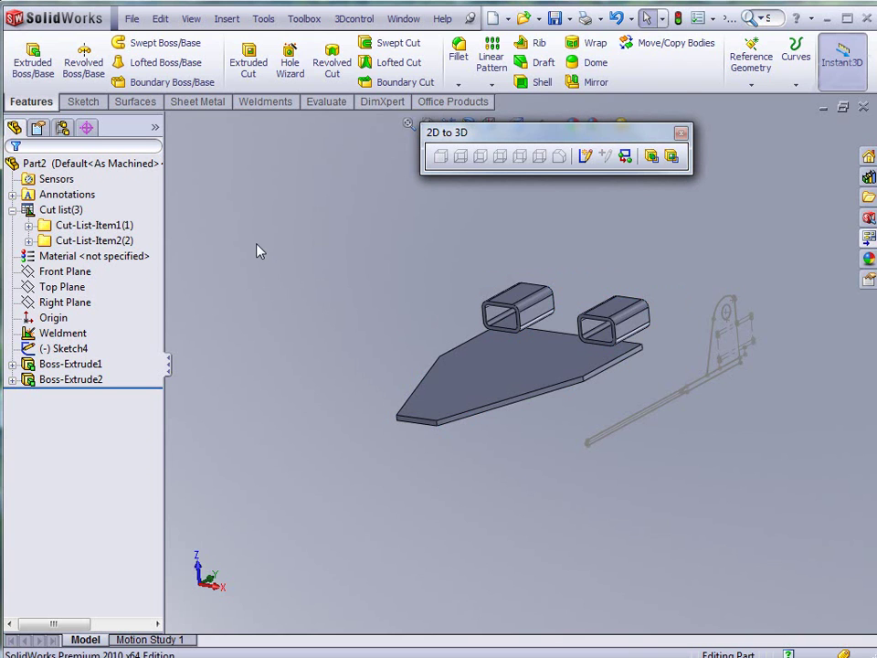
click(83, 364)
- Show Sketch3 under Boss-Extrude2 in the model
click(82, 379)
key(Escape)
click(13, 379)
click(54, 394)
click(79, 366)
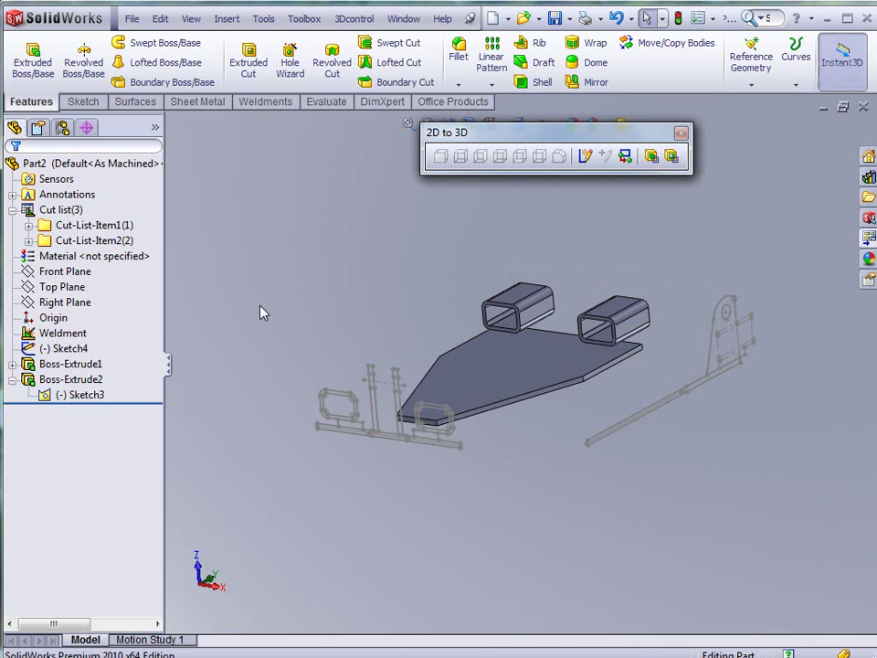
- Start a boss extrusion of Sketch3 from vertex Point6@Sketch4 up to vertex Point9@Sketch4
click(33, 57)
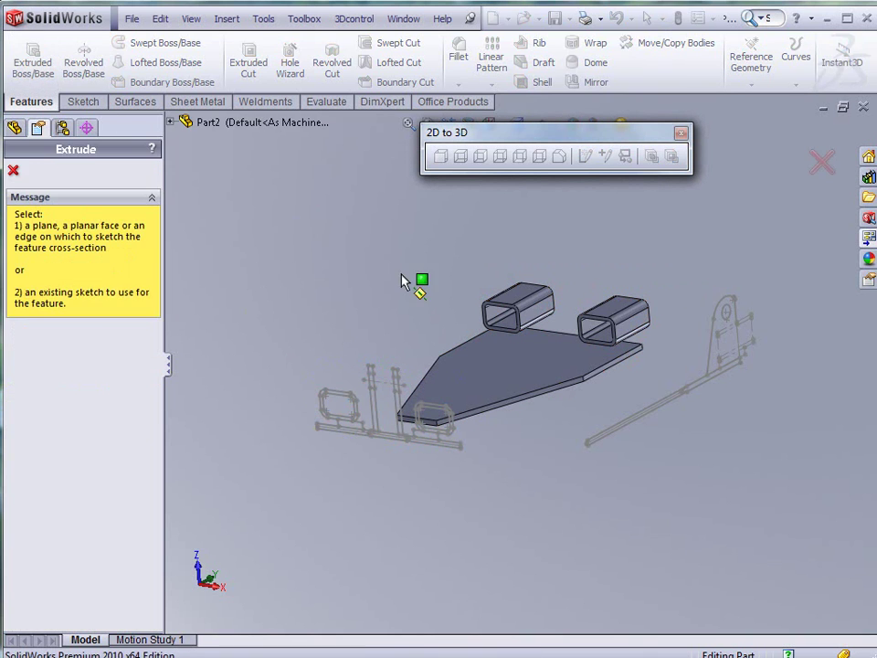
scroll(447, 429, down, 2)
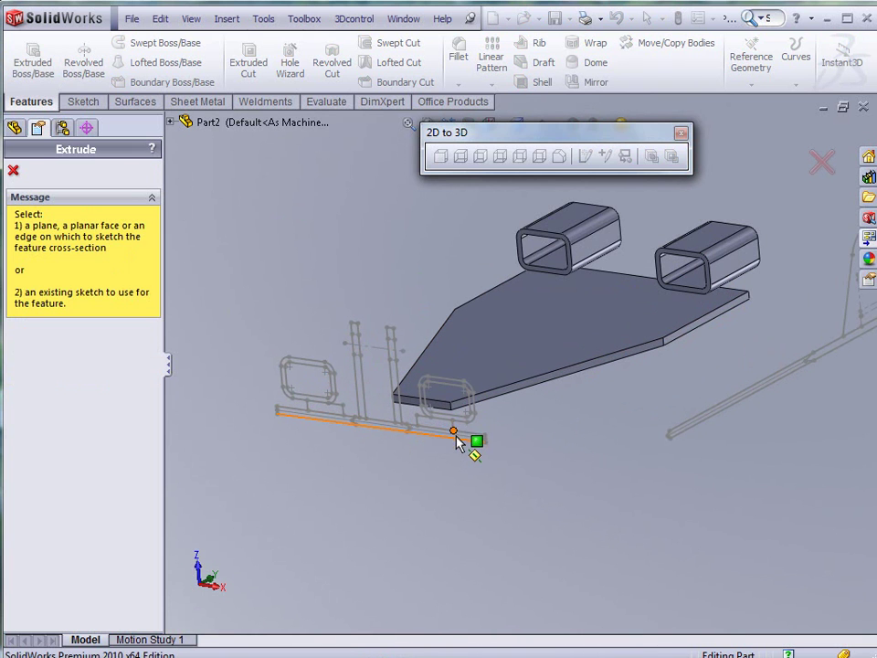
click(456, 436)
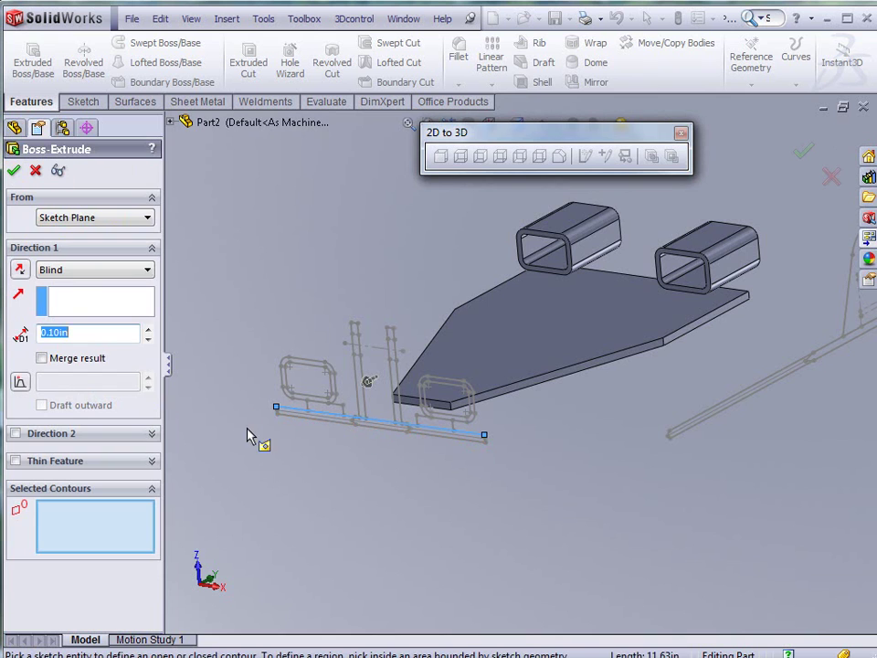
click(96, 217)
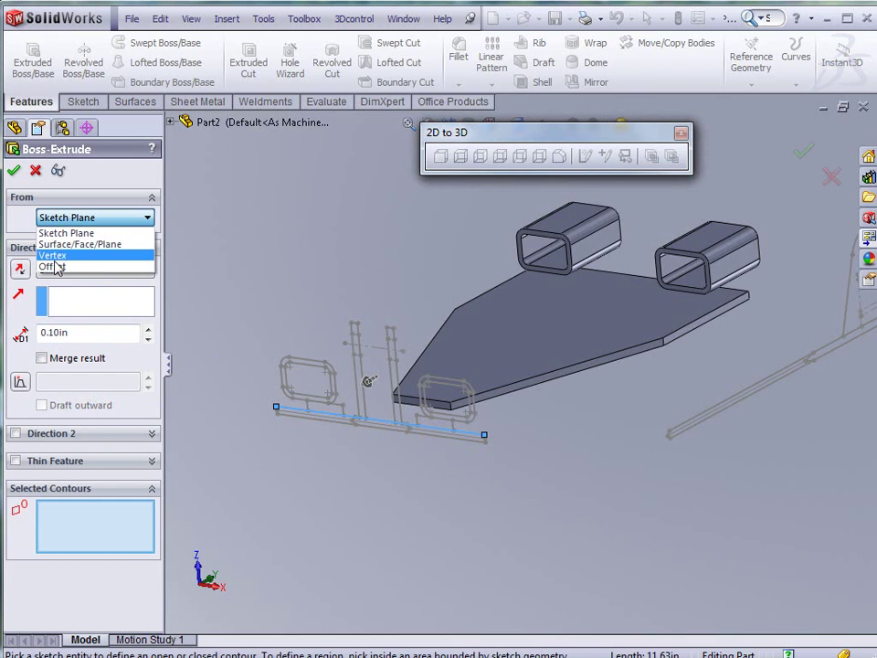
click(56, 256)
middle_drag(307, 240, 620, 365)
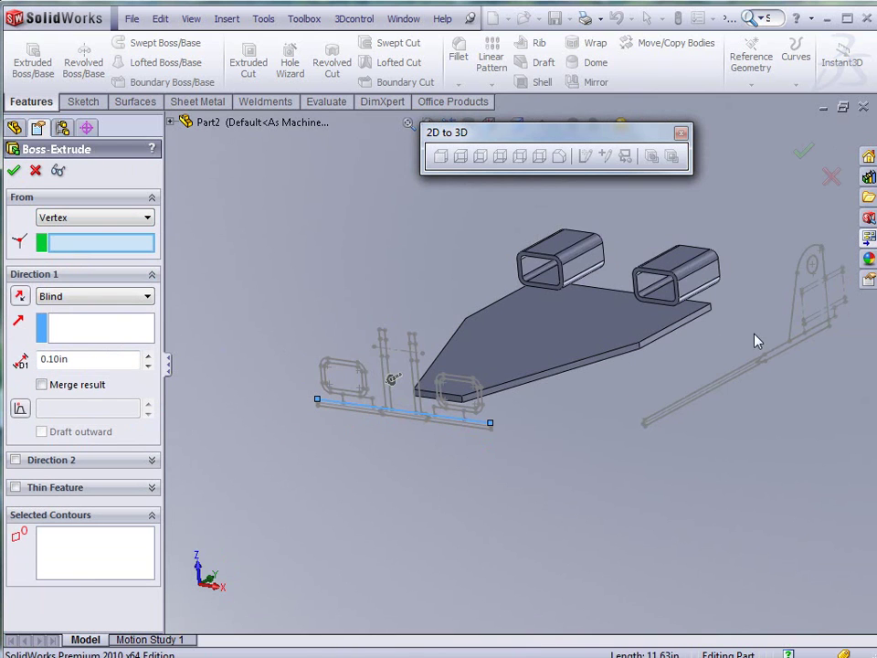
scroll(812, 339, down, 3)
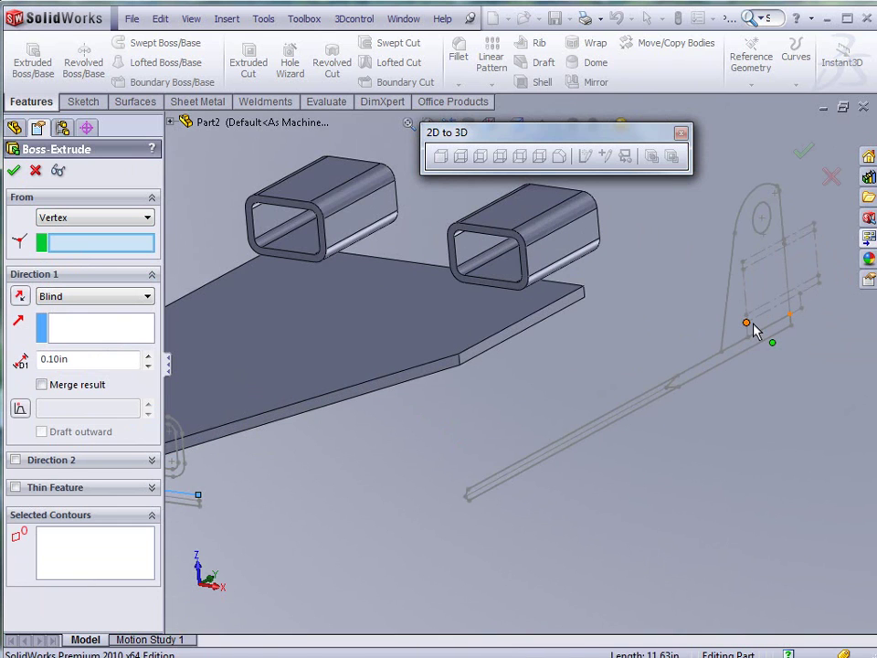
click(747, 324)
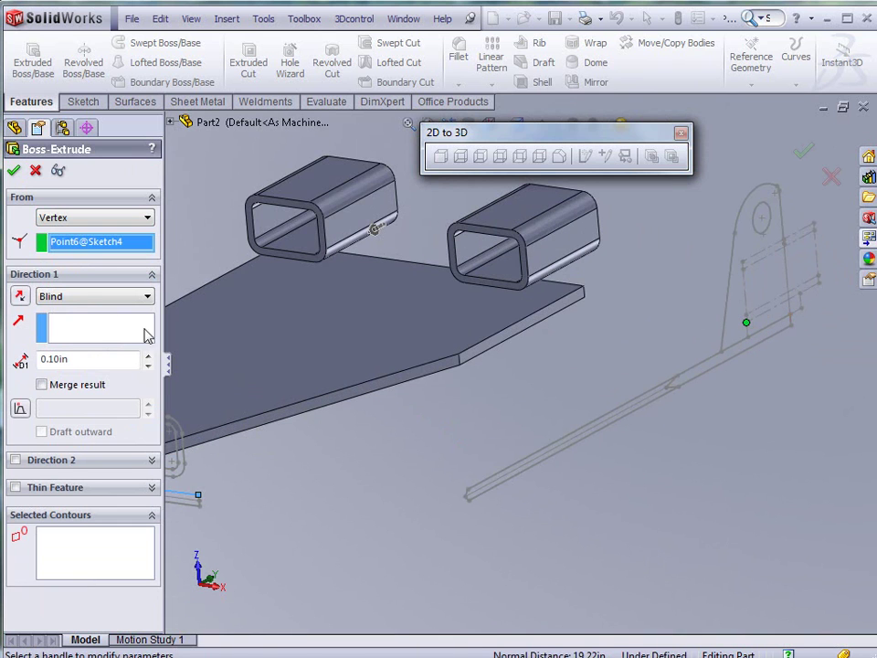
click(92, 296)
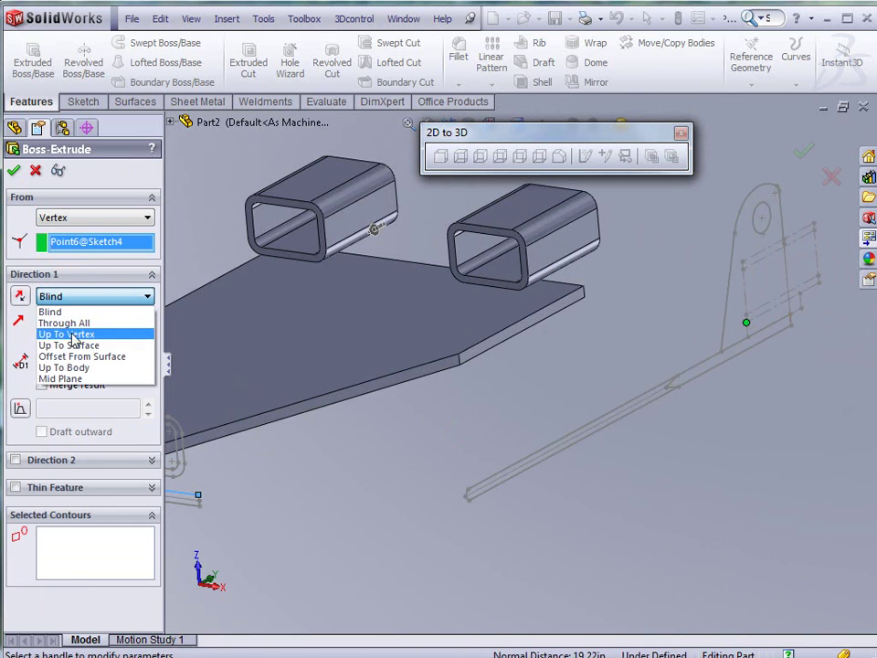
click(73, 334)
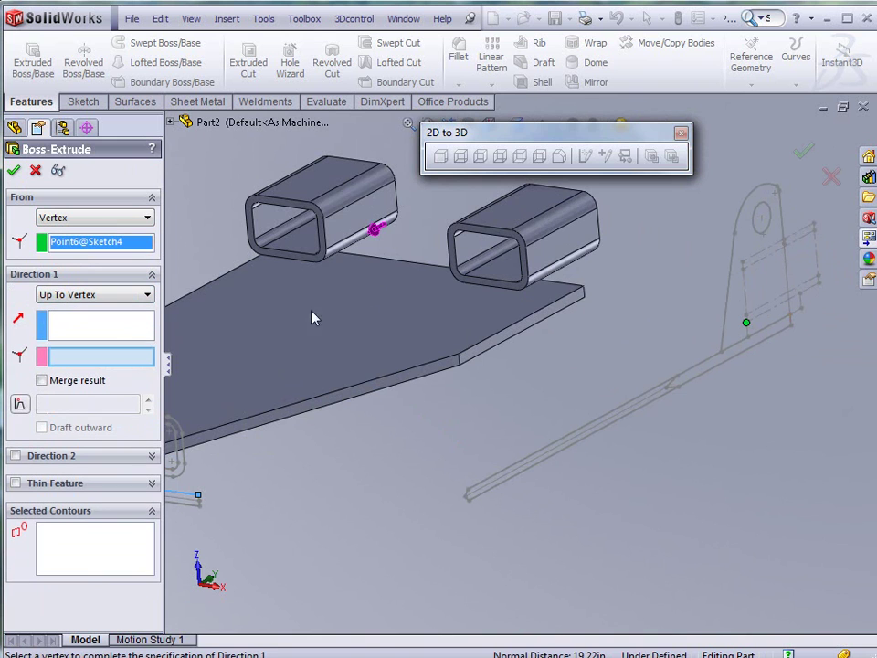
click(800, 295)
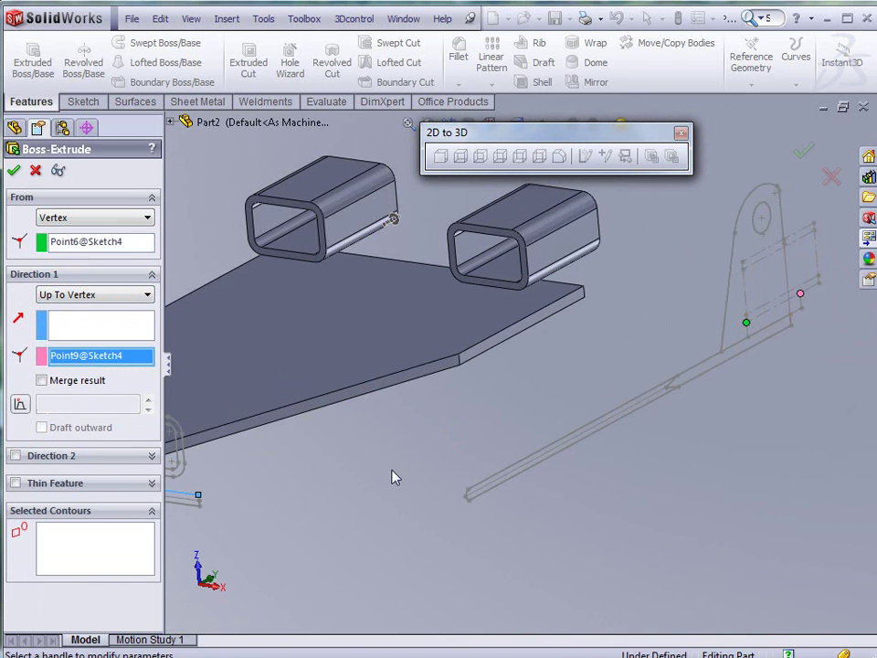
- Pick the two small Sketch3 spacer regions as contours and accept Boss-Extrude3
key(f)
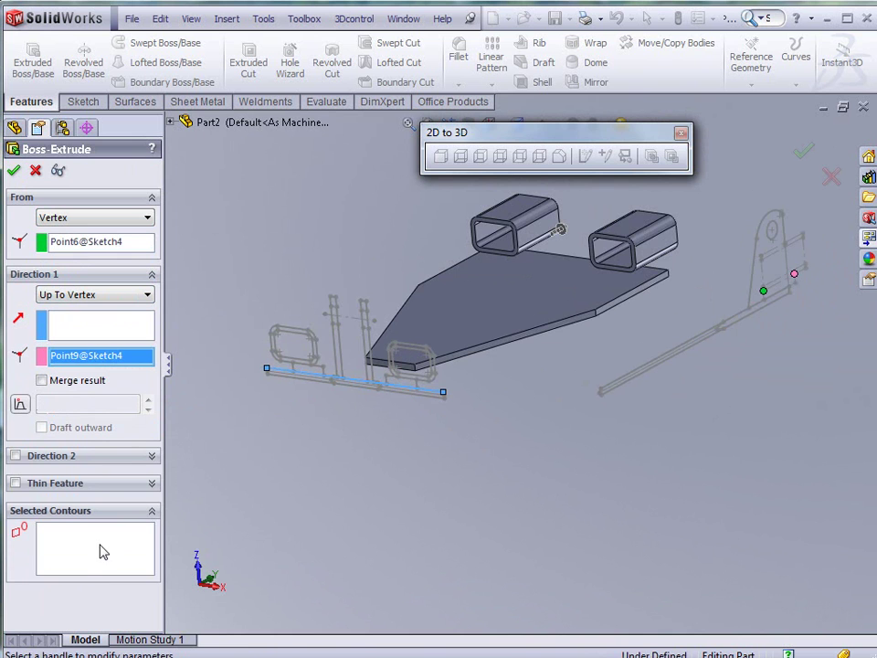
click(104, 548)
scroll(415, 409, down, 3)
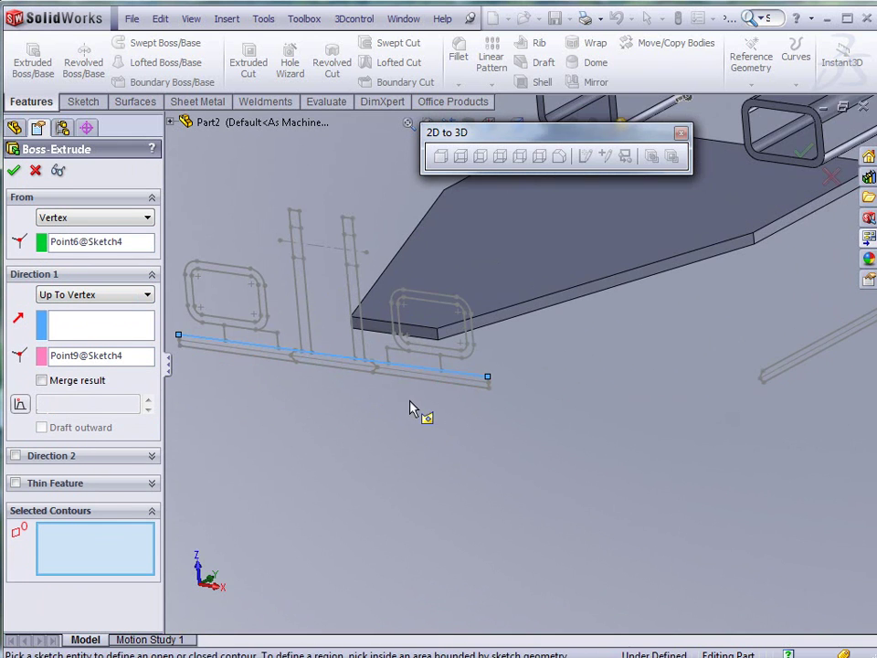
middle_drag(411, 399, 401, 367)
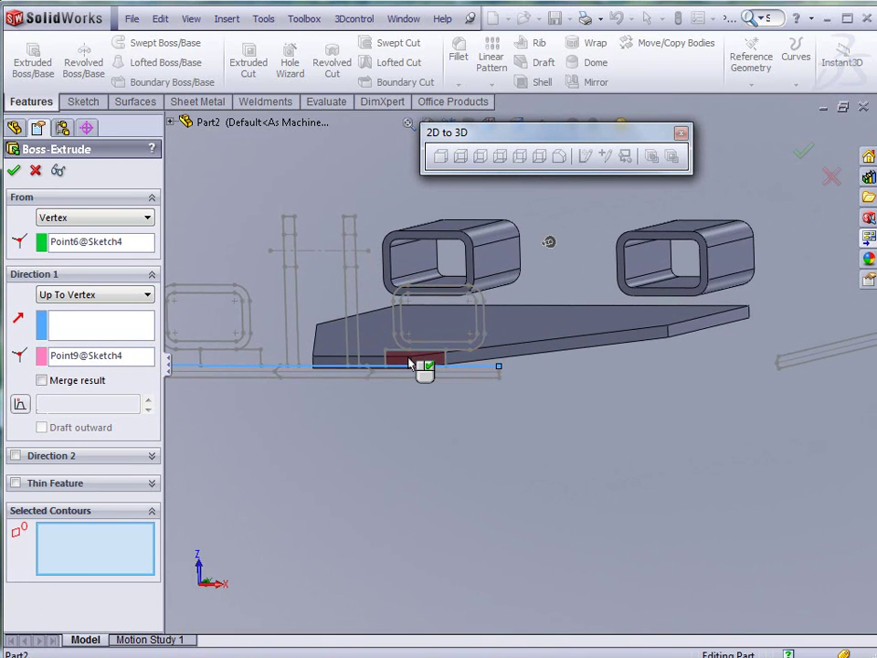
click(413, 362)
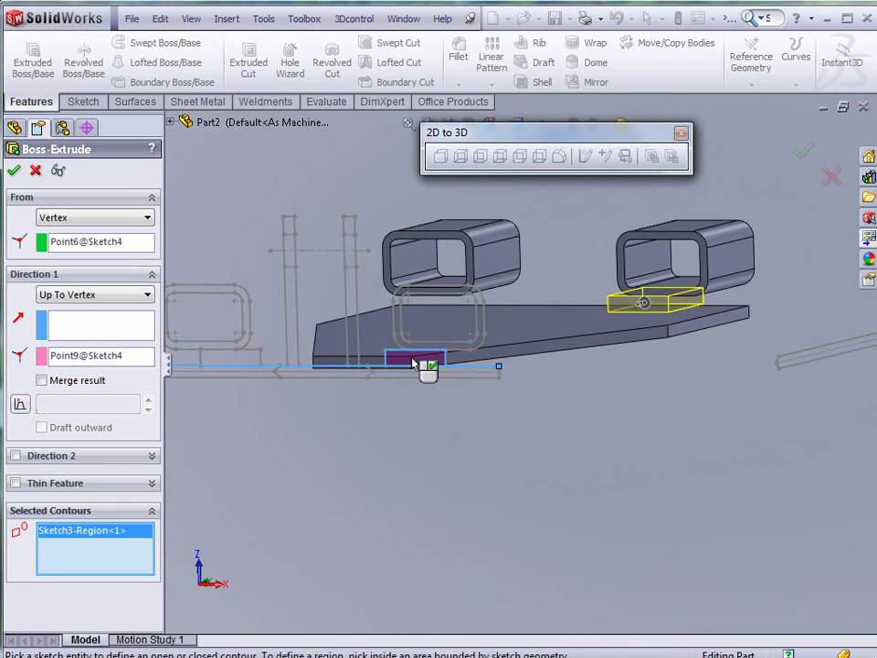
click(226, 363)
mouse_move(476, 384)
middle_down()
mouse_move(490, 364)
mouse_move(503, 429)
mouse_move(519, 416)
mouse_move(515, 260)
mouse_move(531, 223)
mouse_move(505, 204)
middle_up()
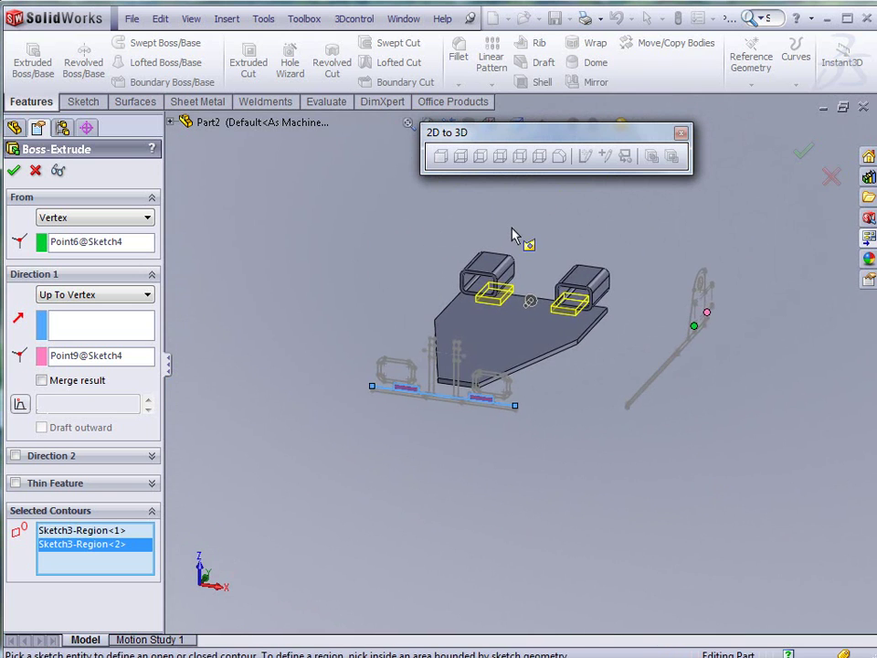
scroll(515, 240, down, 3)
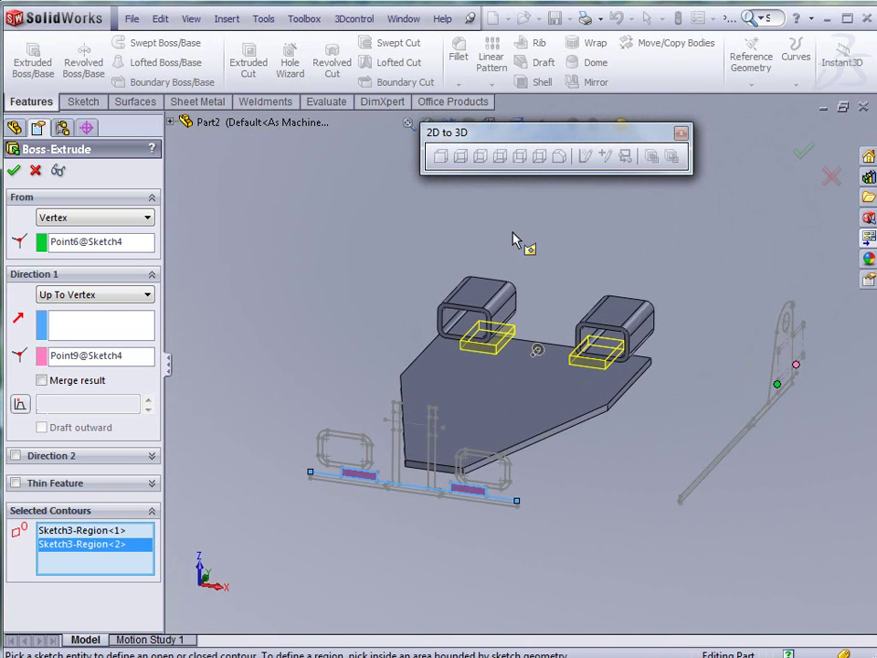
click(13, 173)
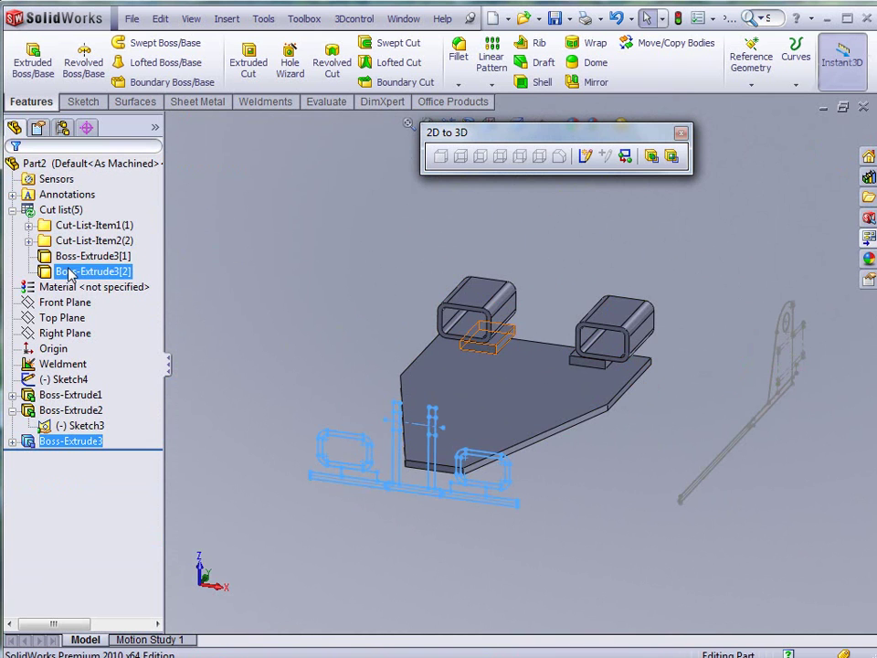
- Update the cut list so the two spacer blocks group as Cut-List-Item3(2)
right_click(55, 209)
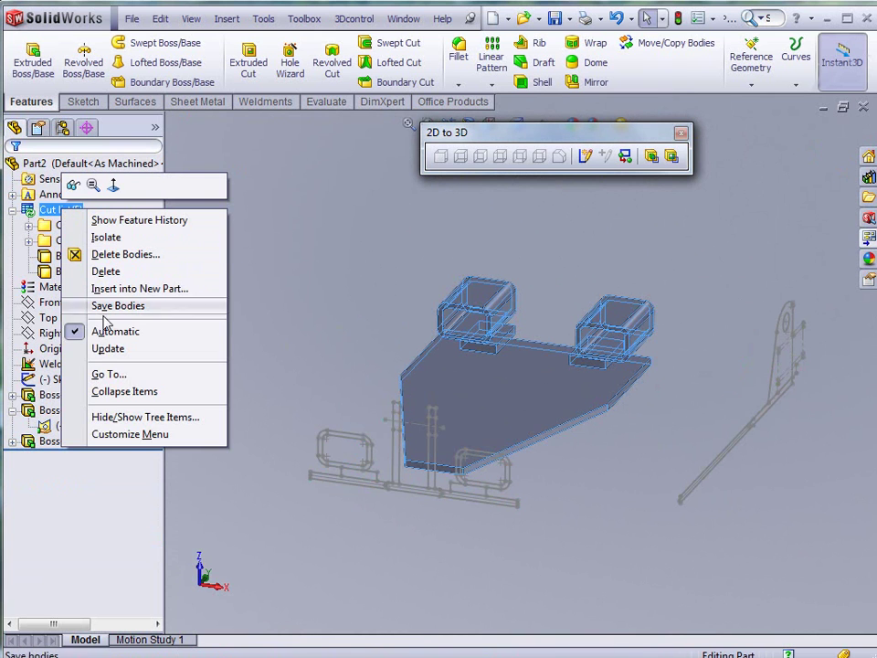
click(107, 348)
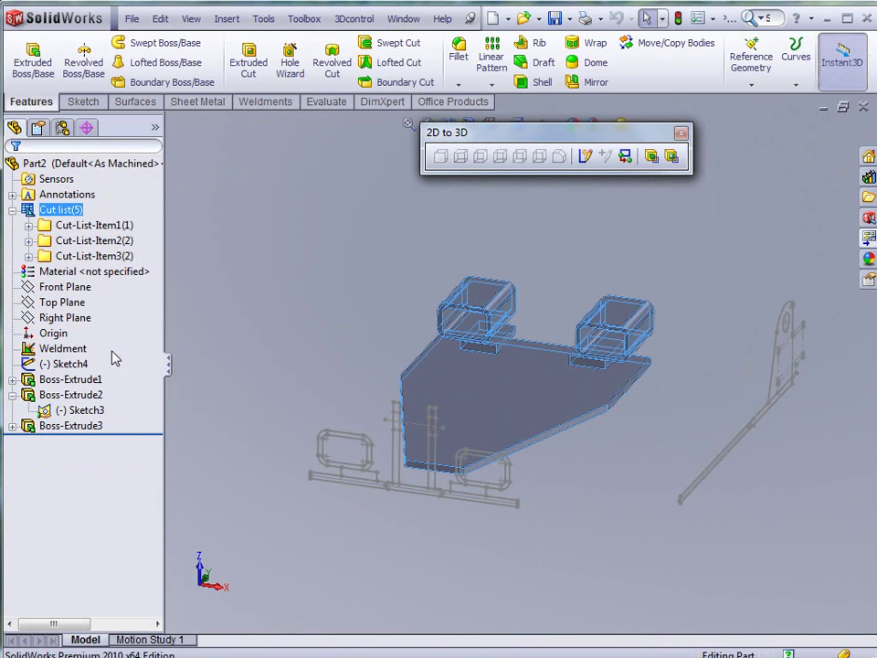
click(355, 295)
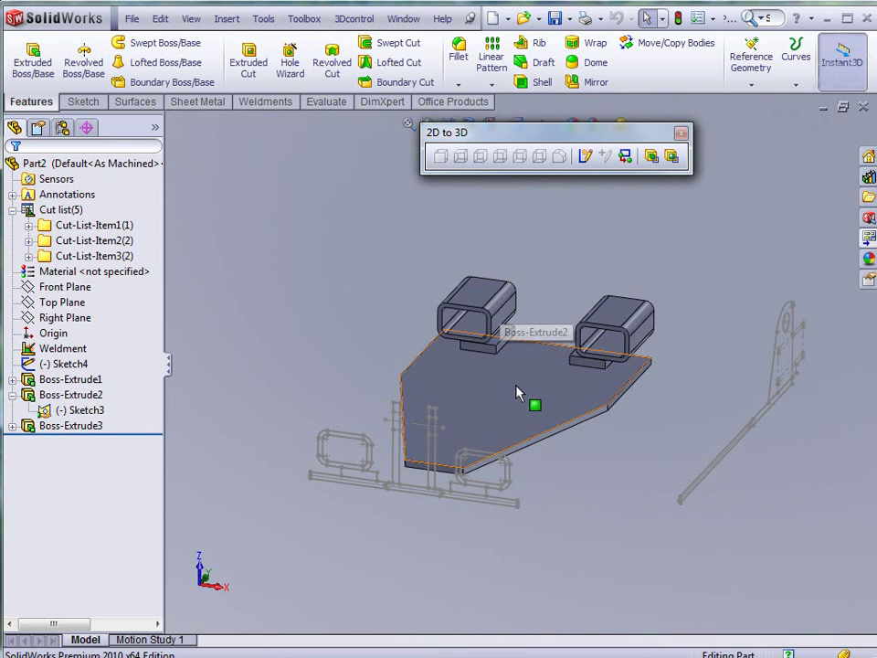
middle_drag(529, 403, 485, 363)
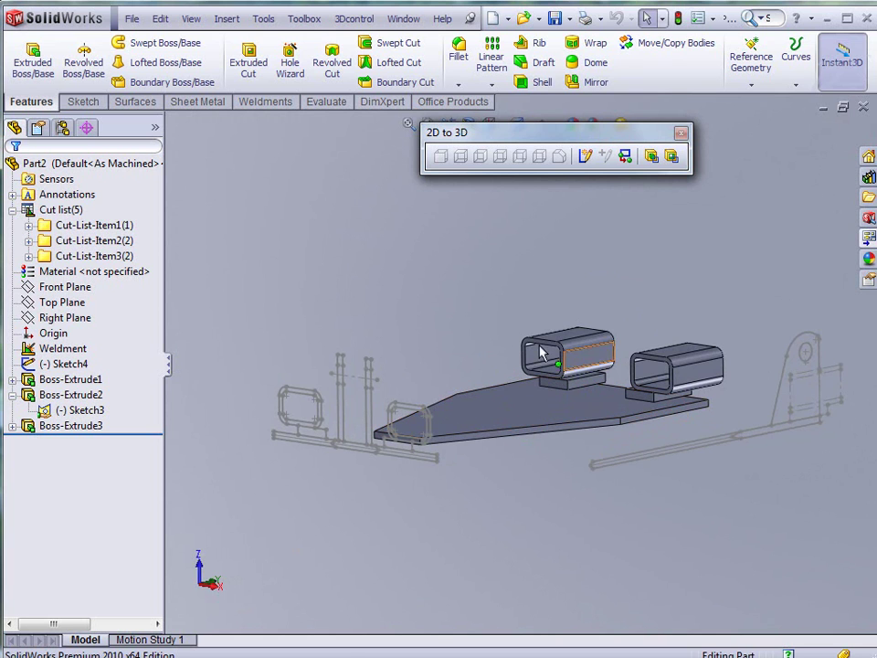
middle_drag(501, 347, 505, 361)
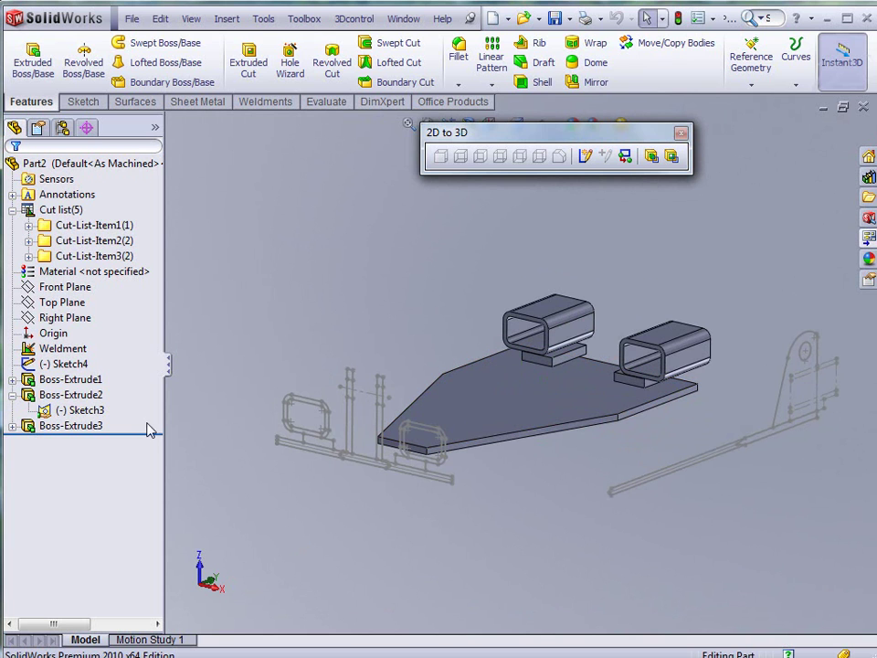
- Start a solid boss extrusion of the lug sketch running between two front-view sketch vertices
click(32, 64)
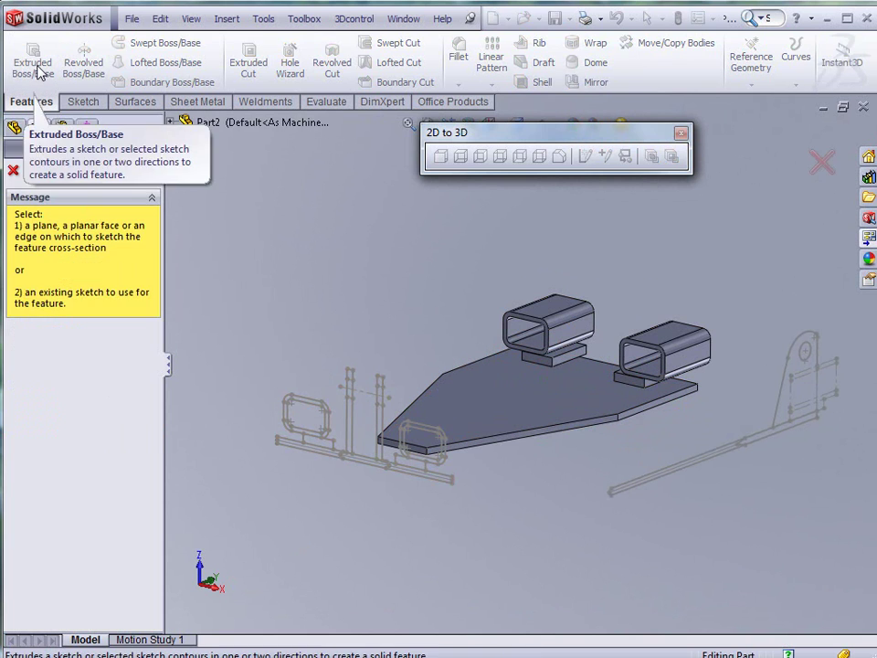
click(785, 382)
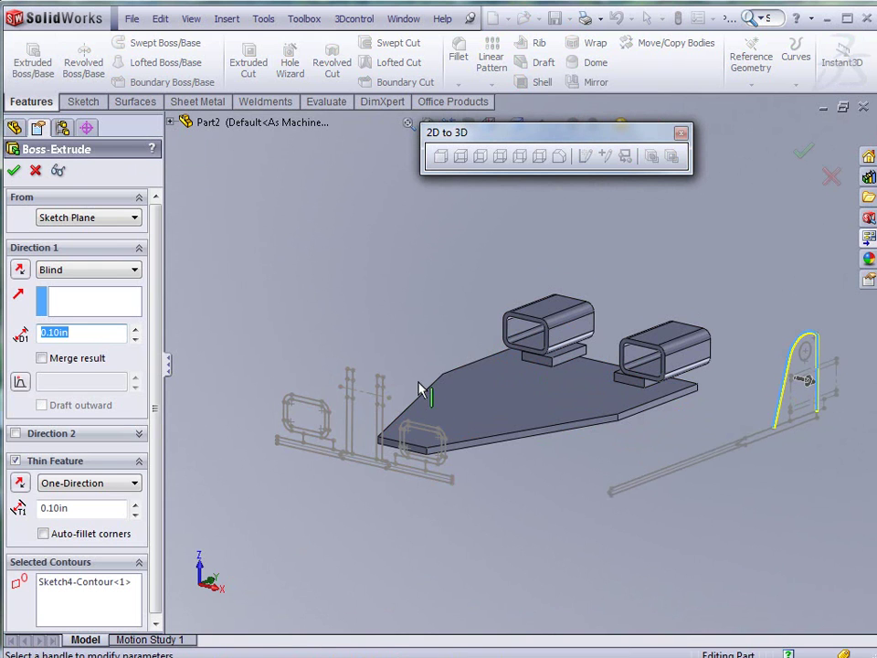
click(14, 461)
click(75, 219)
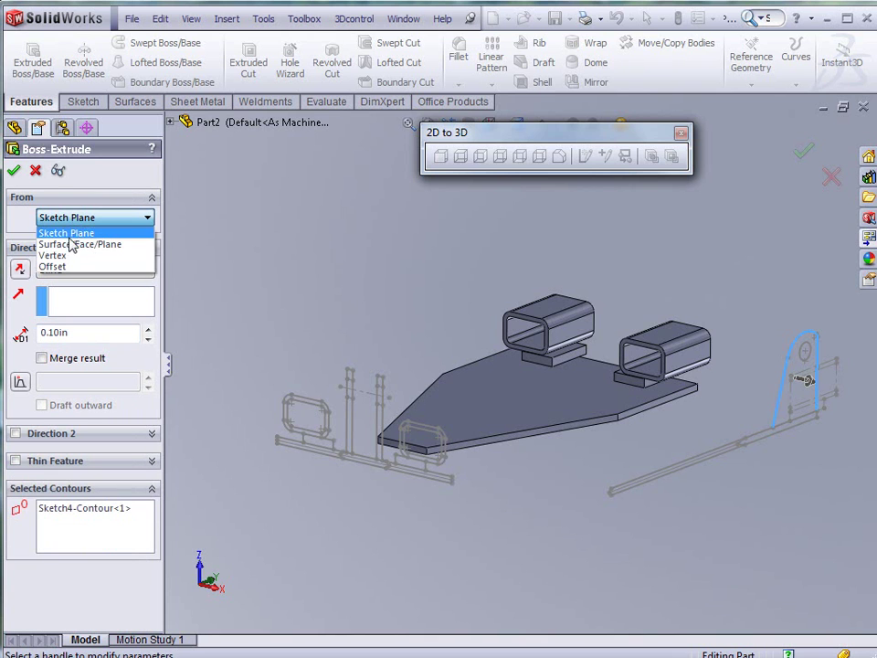
click(57, 255)
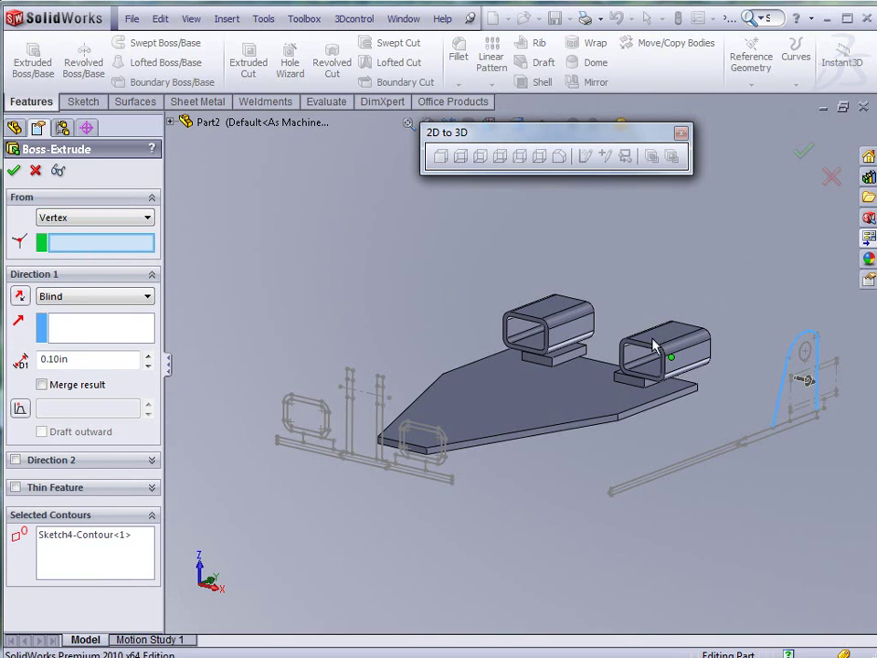
click(383, 378)
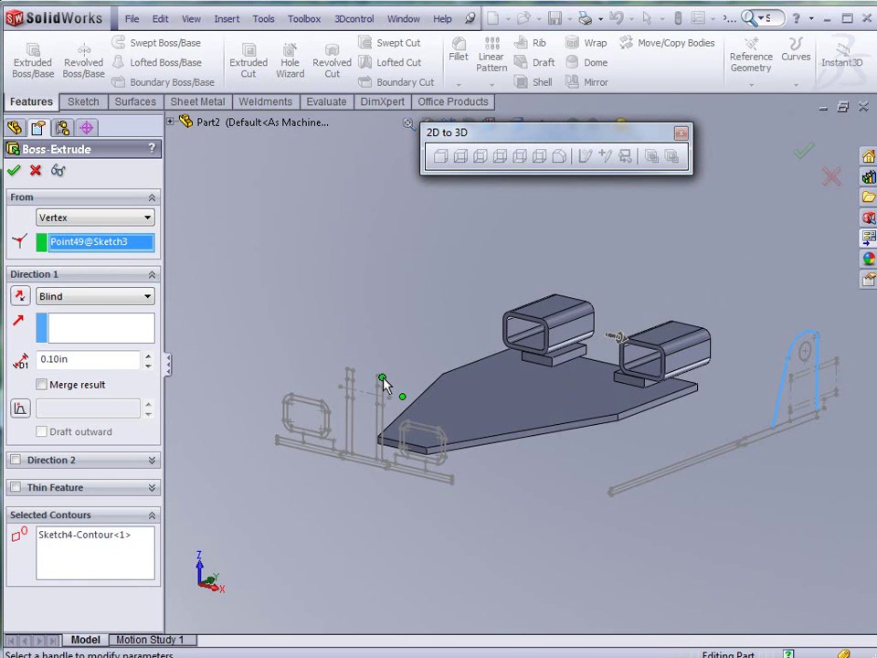
click(82, 297)
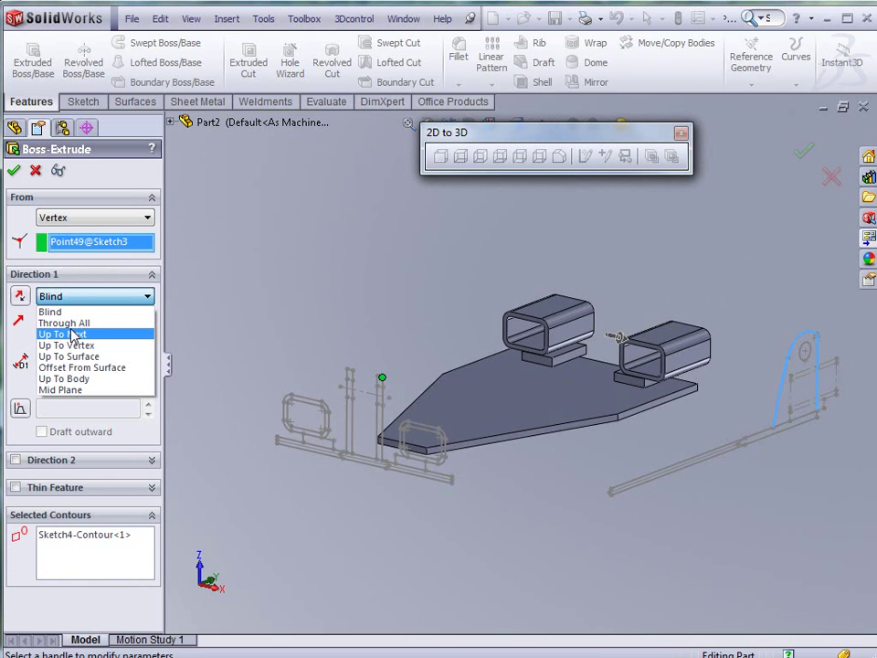
click(66, 345)
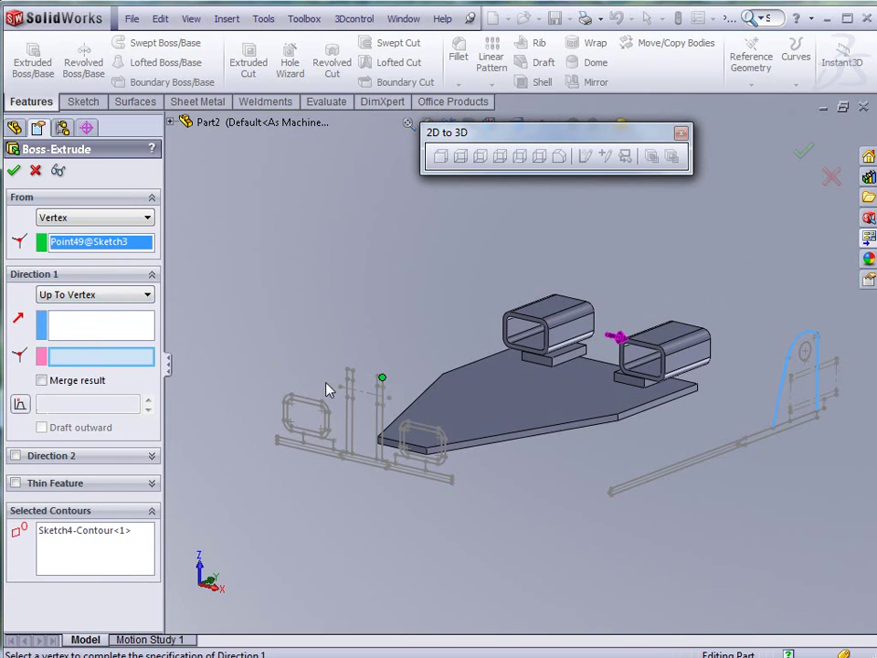
click(381, 380)
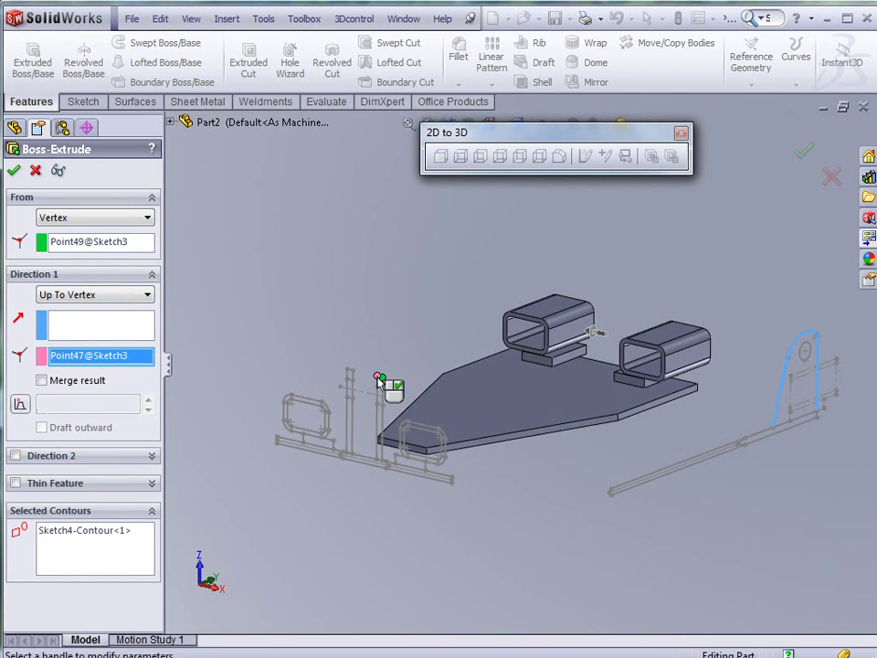
- Replace the wrongly picked contour with the enclosed lug region and accept Boss-Extrude4
right_click(100, 540)
click(163, 547)
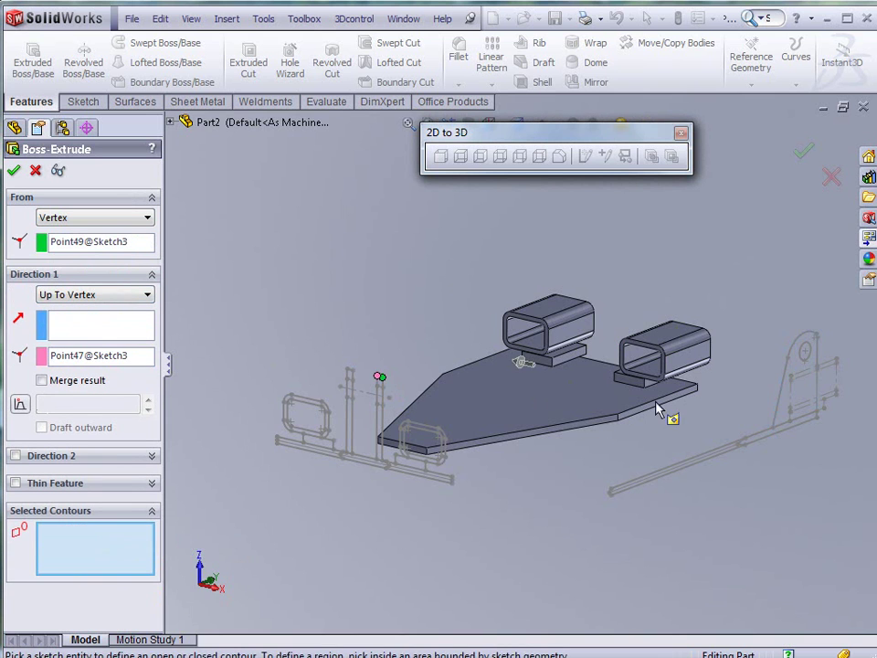
click(803, 395)
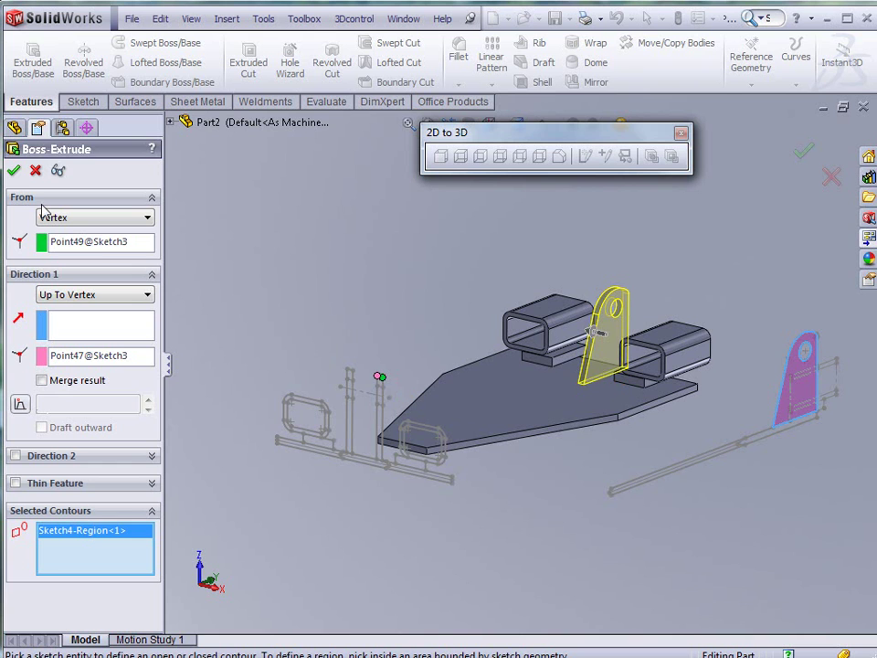
click(14, 171)
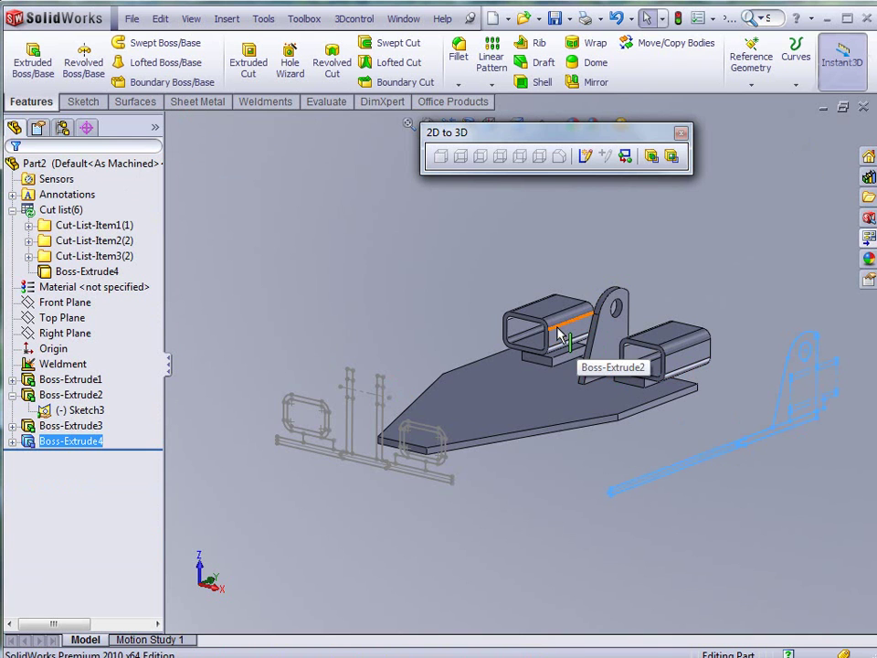
- Show the lug sketch Sketch4 on the model again
click(390, 260)
click(12, 442)
click(73, 455)
click(76, 427)
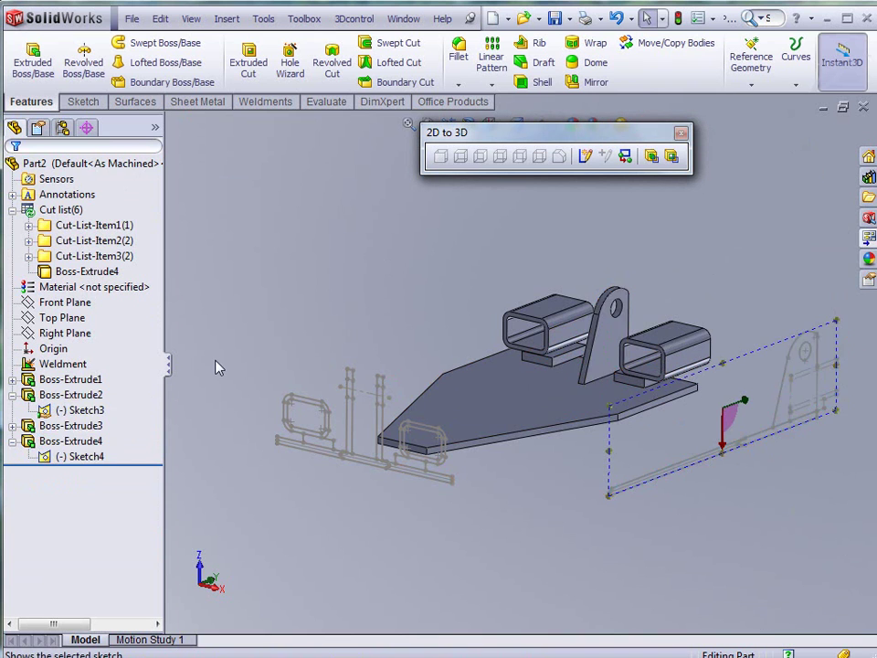
click(395, 330)
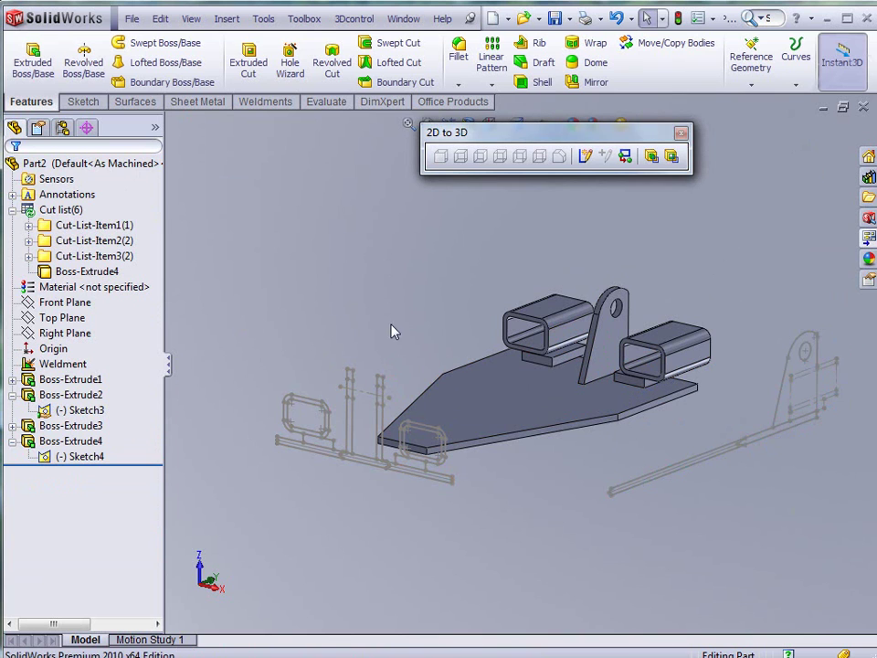
- Start a new boss extrusion of the lug sketch from vertex Point45 up to vertex Point43
click(32, 62)
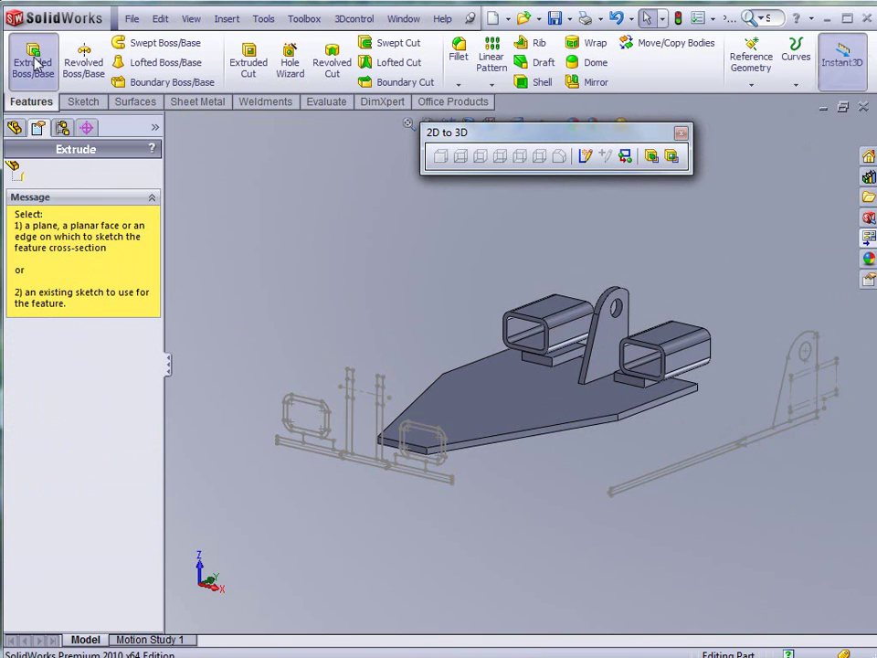
click(780, 395)
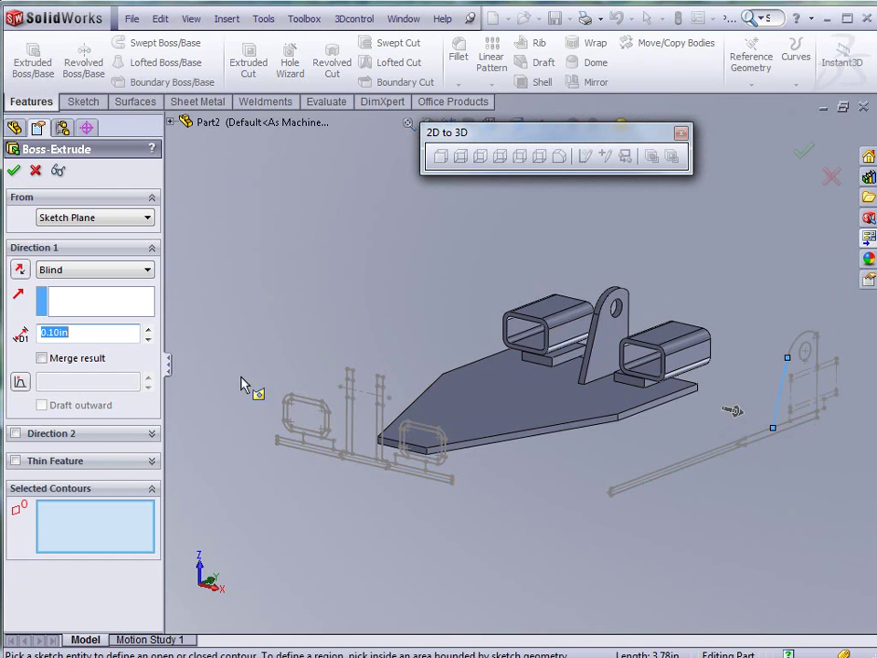
click(80, 219)
click(55, 254)
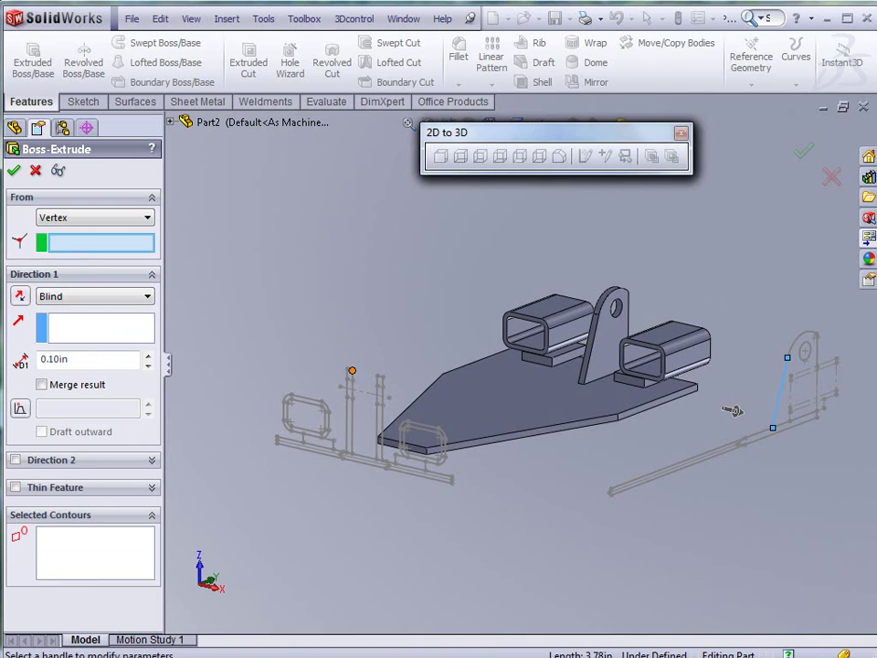
click(351, 370)
click(96, 296)
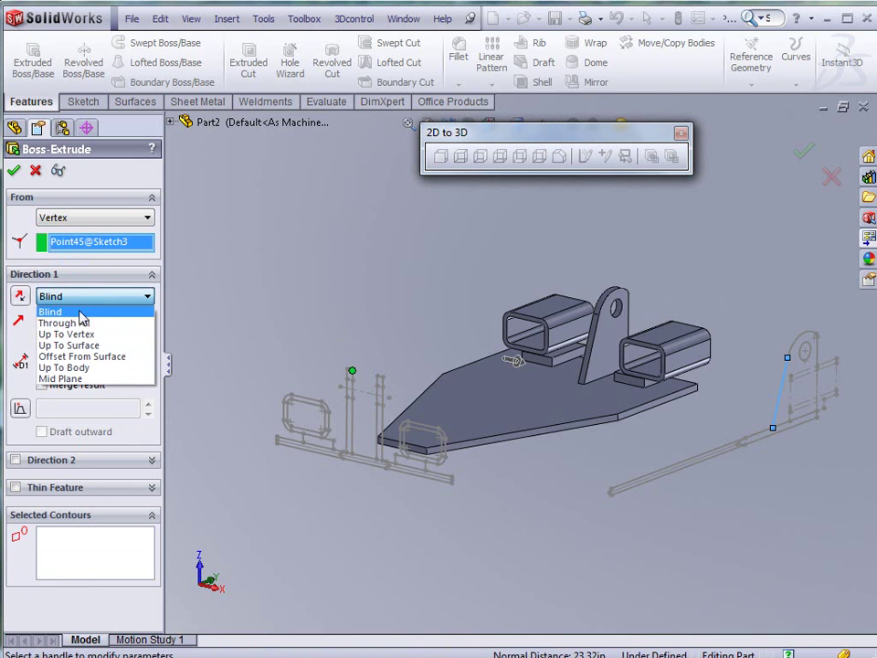
click(101, 333)
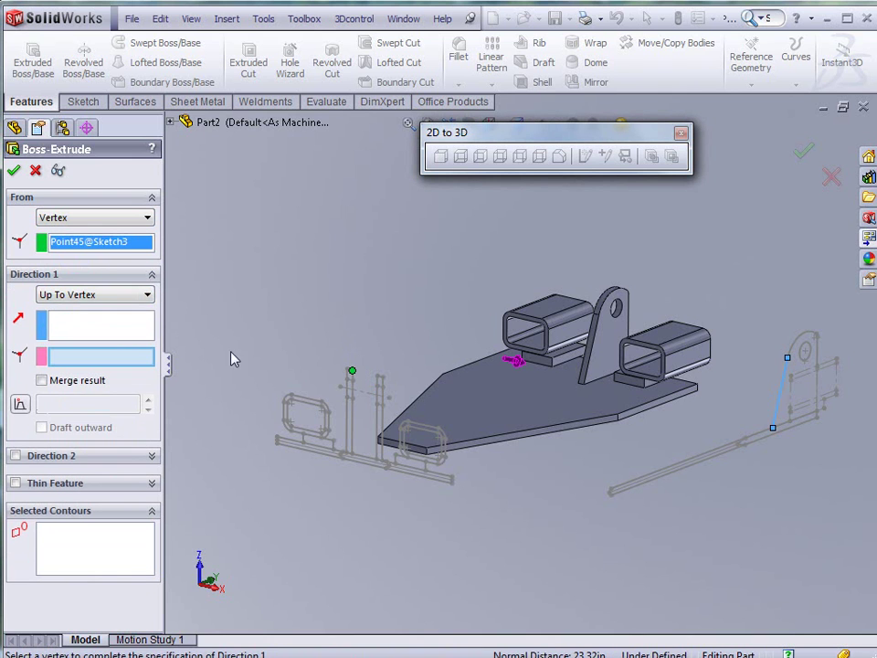
click(349, 374)
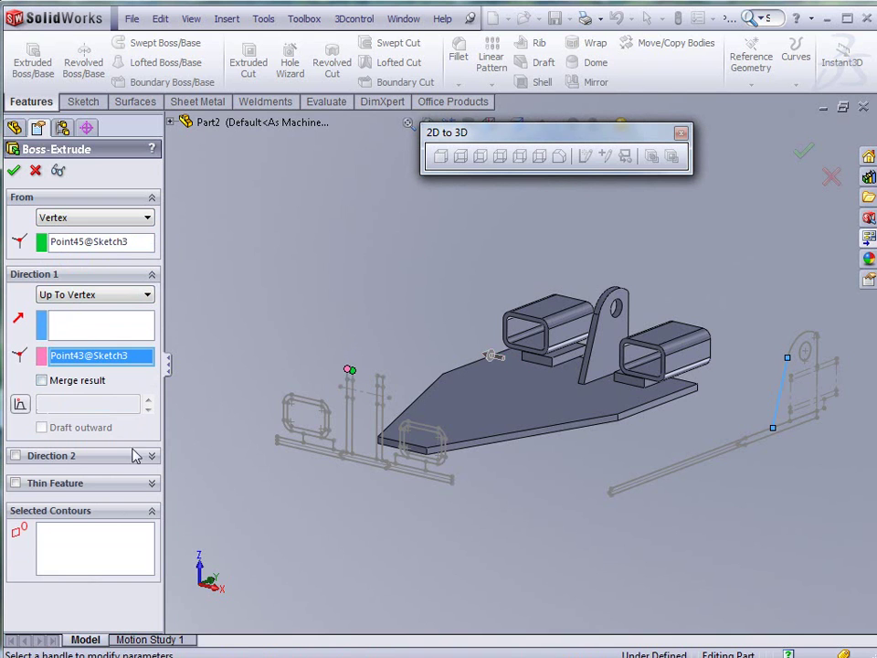
- Use the lug region as the profile and accept Boss-Extrude5
click(83, 549)
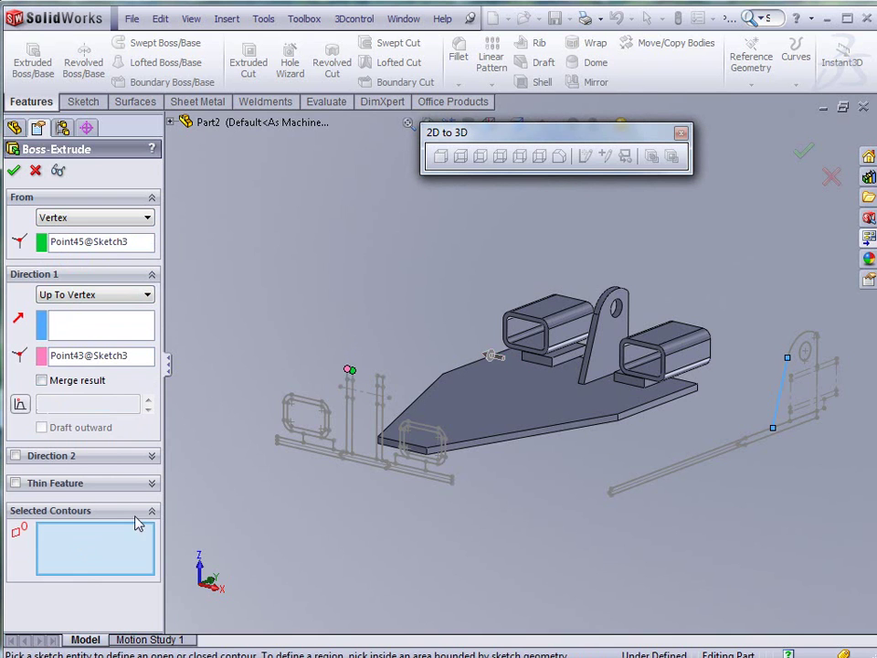
click(800, 395)
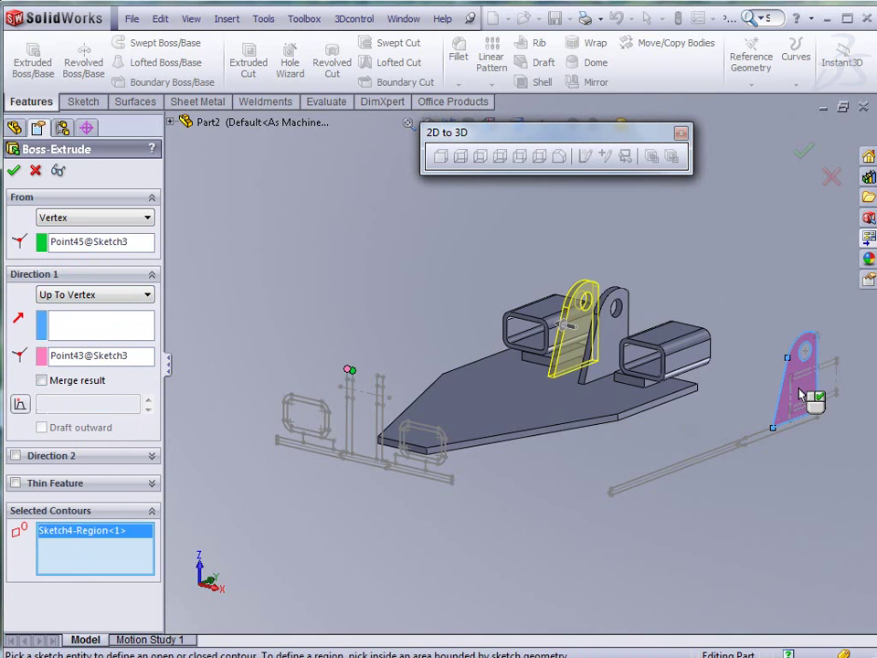
click(15, 172)
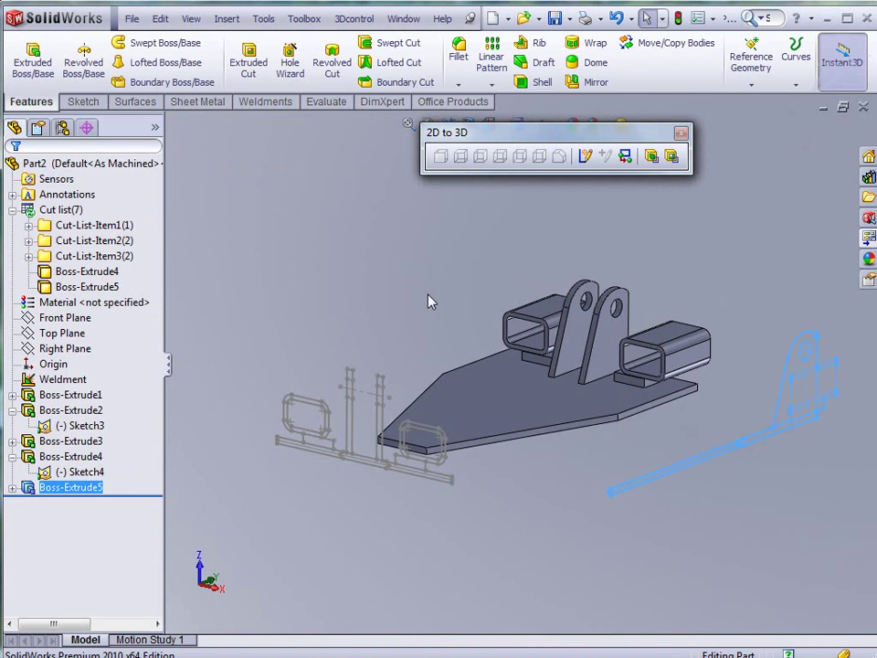
- Hide Sketch4 and Sketch3 from the feature tree
mouse_move(505, 401)
middle_down()
mouse_move(562, 394)
mouse_move(533, 386)
mouse_move(509, 408)
middle_up()
click(512, 415)
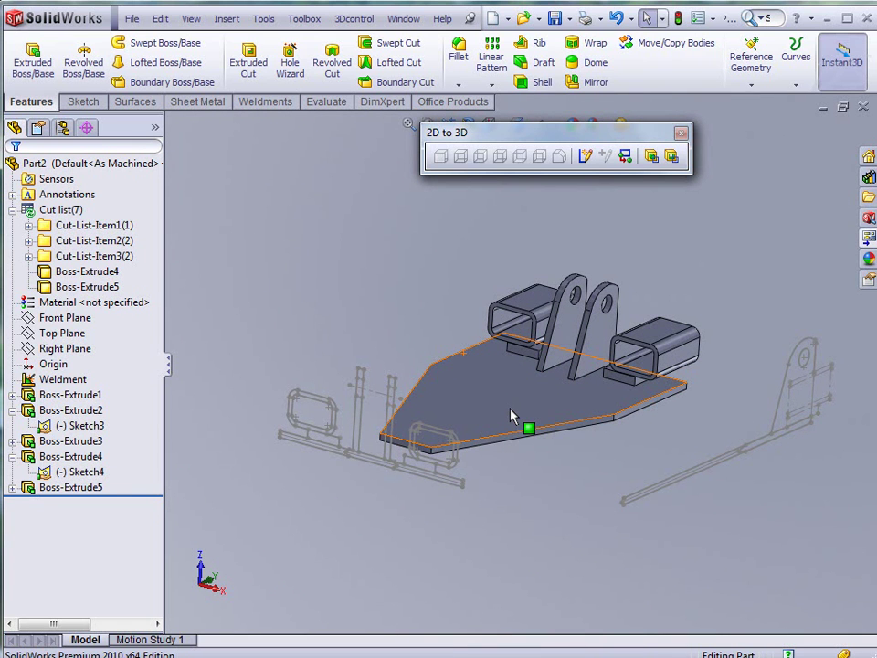
click(70, 473)
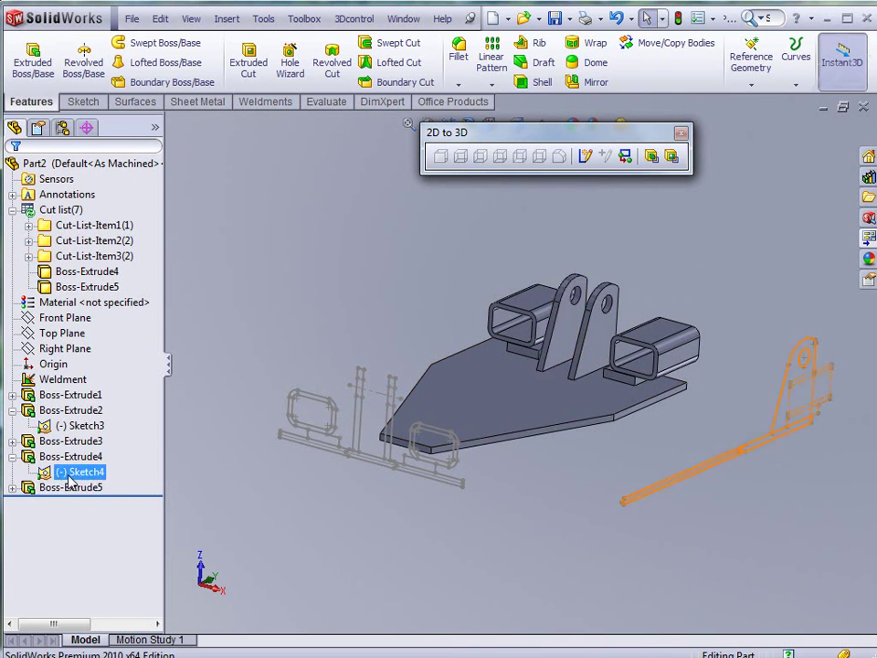
click(76, 449)
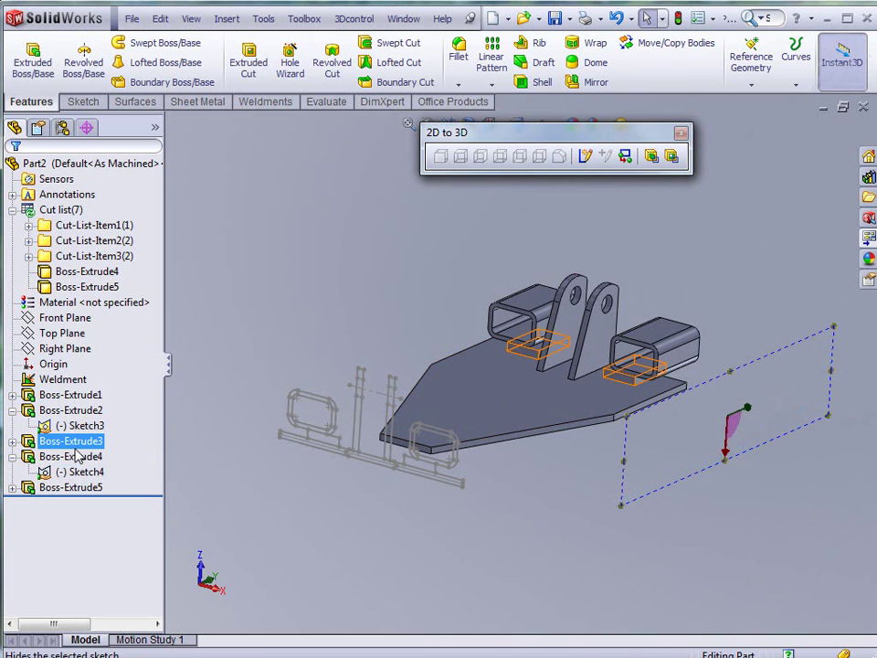
click(80, 424)
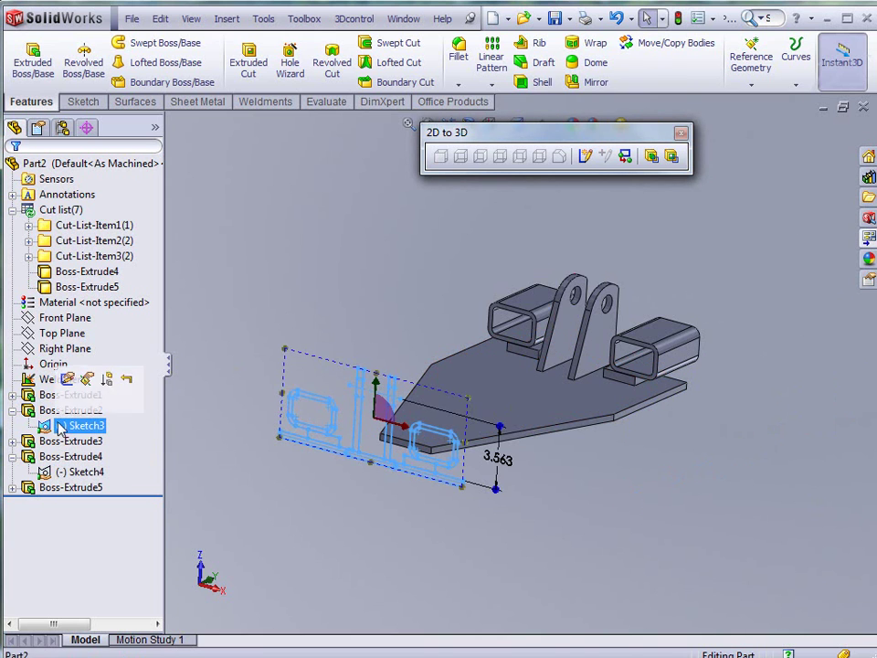
click(67, 399)
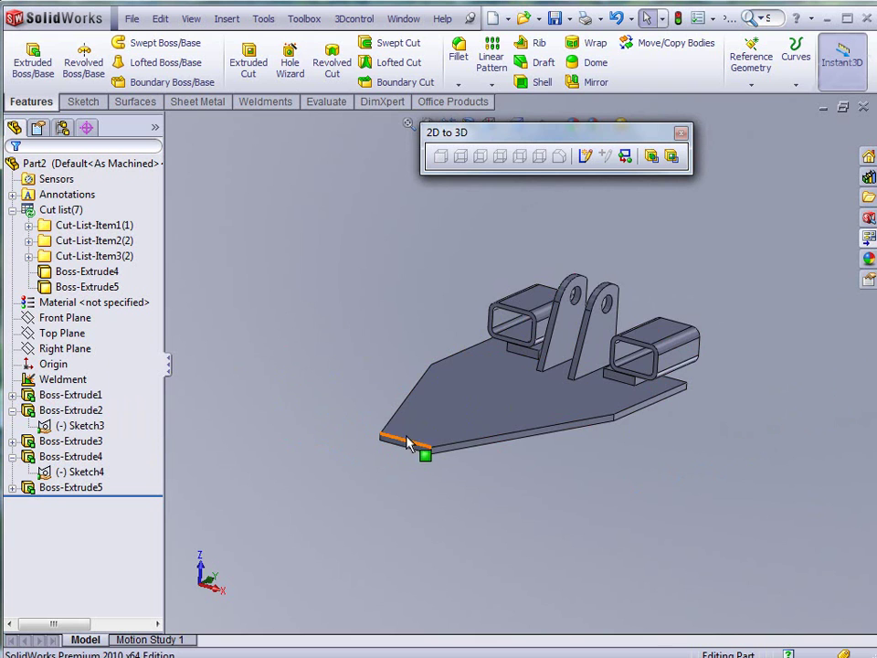
- Update the cut list so both lugs group as Cut-List-Item4(2)
middle_drag(405, 439, 381, 435)
click(97, 271)
right_click(61, 209)
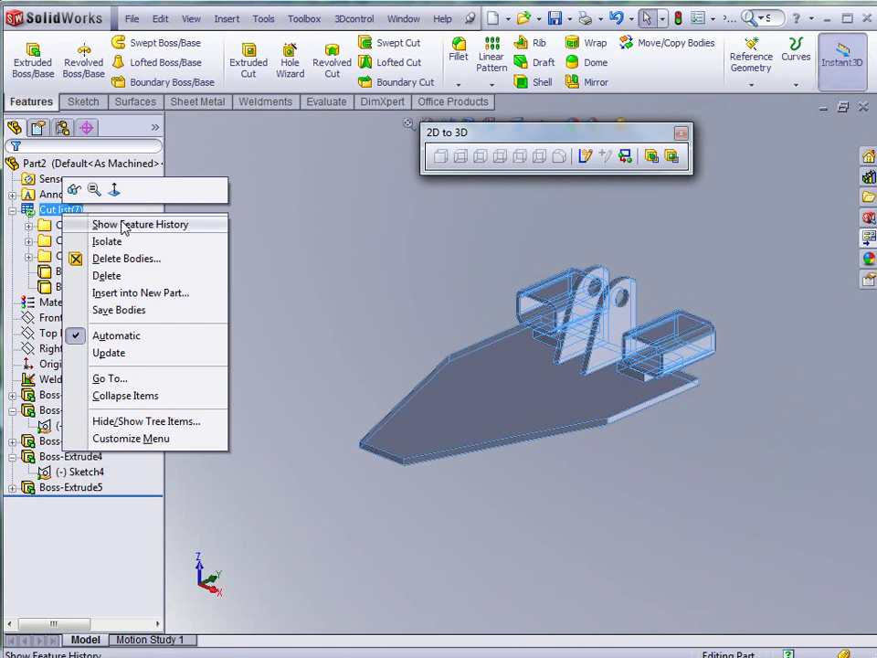
click(109, 353)
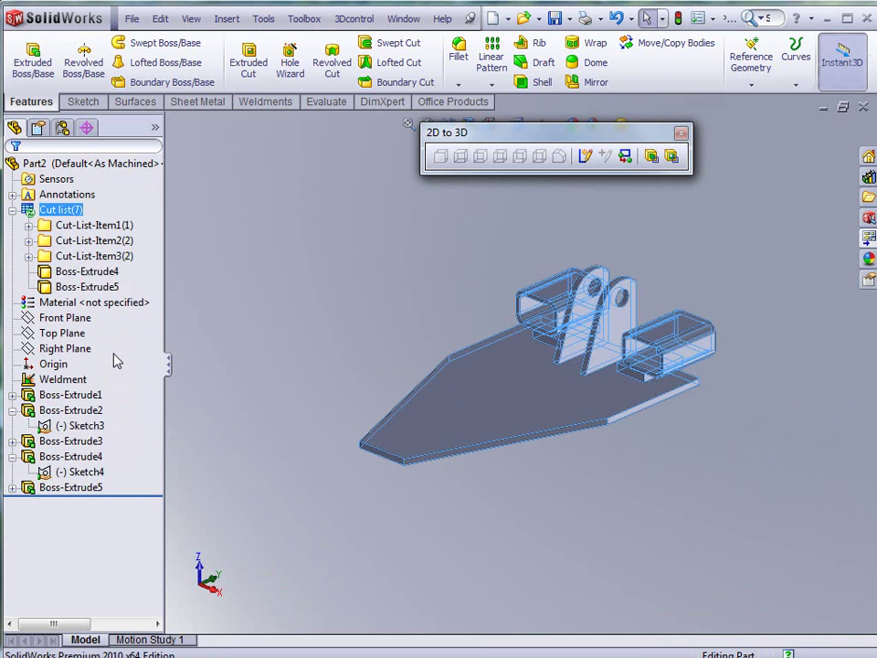
click(308, 291)
middle_drag(308, 290, 388, 334)
click(95, 272)
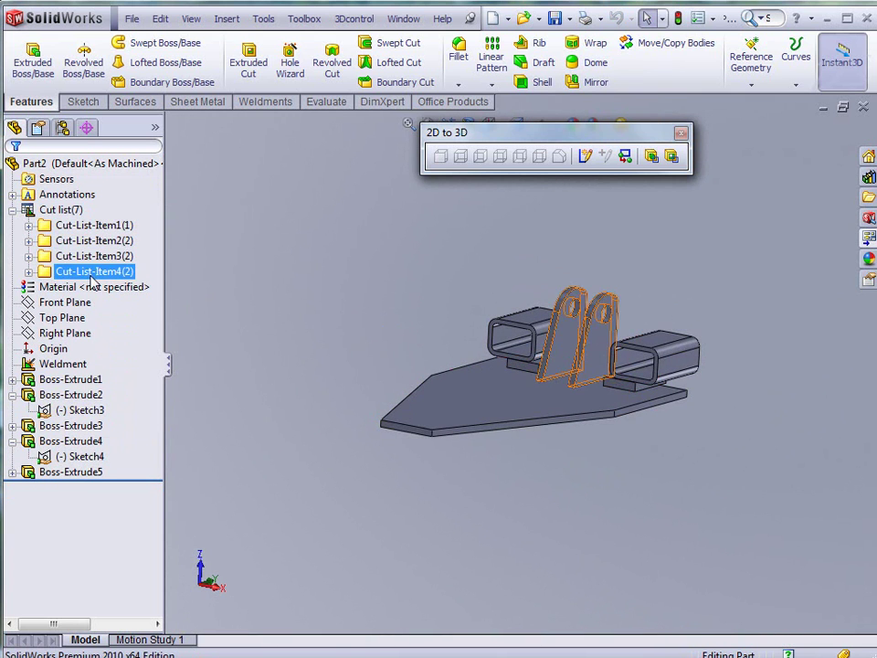
click(409, 376)
scroll(452, 434, down, 5)
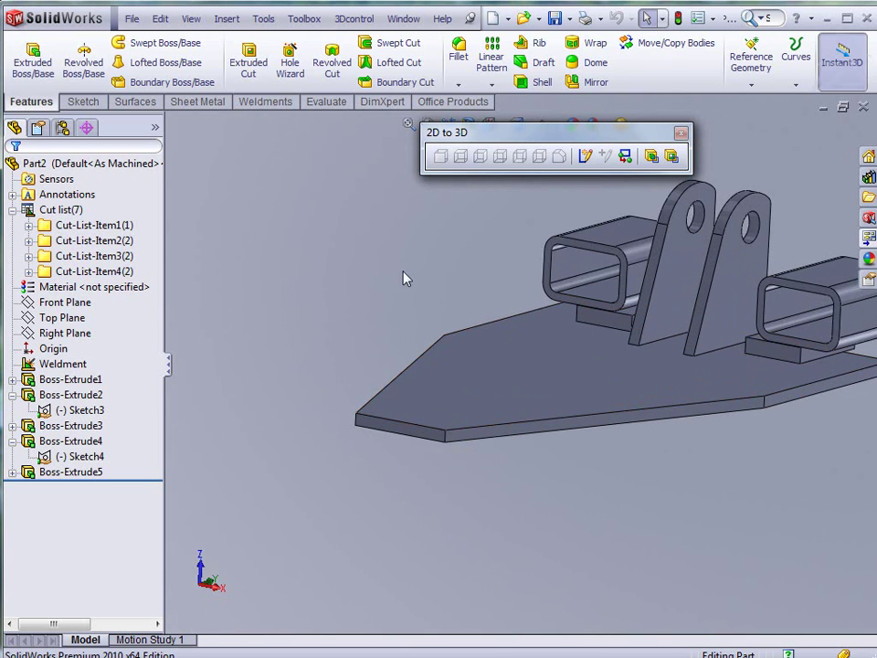
- Start a Chamfer with distance 0.1875 in at 45°
click(458, 85)
click(493, 118)
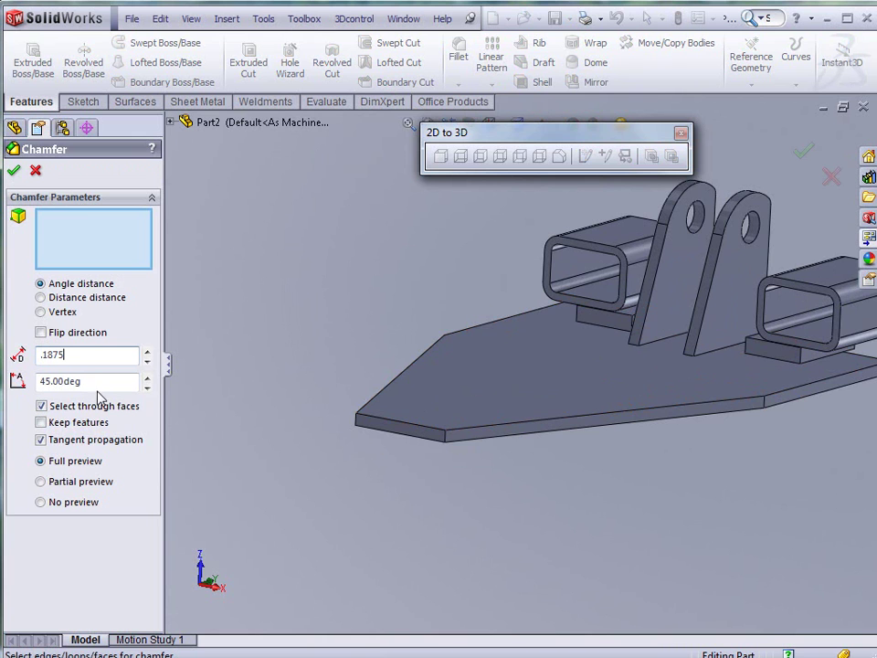
text(.1875)
- Select the six lower plate outline edges and accept Chamfer1
click(588, 428)
click(587, 429)
click(521, 443)
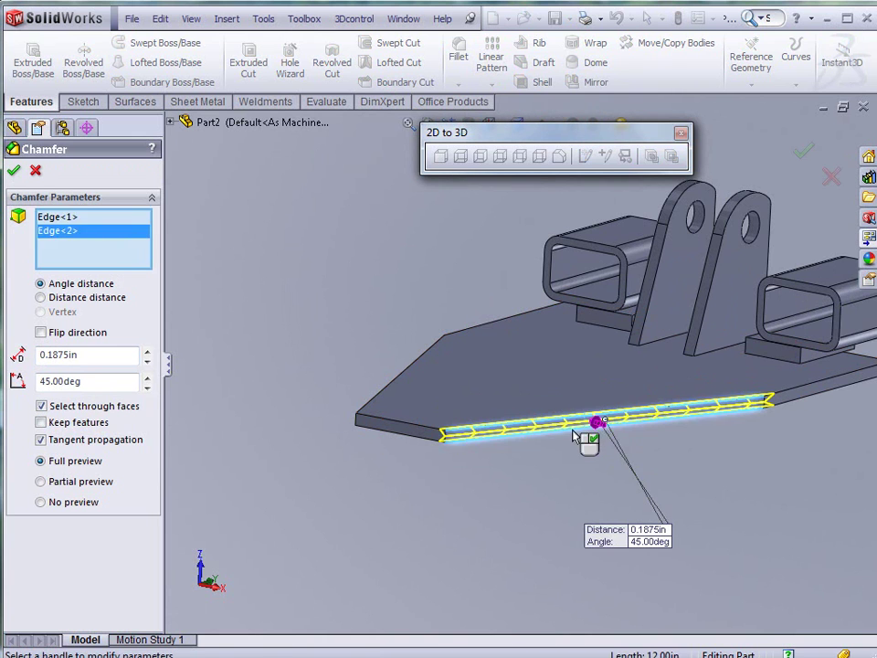
click(423, 440)
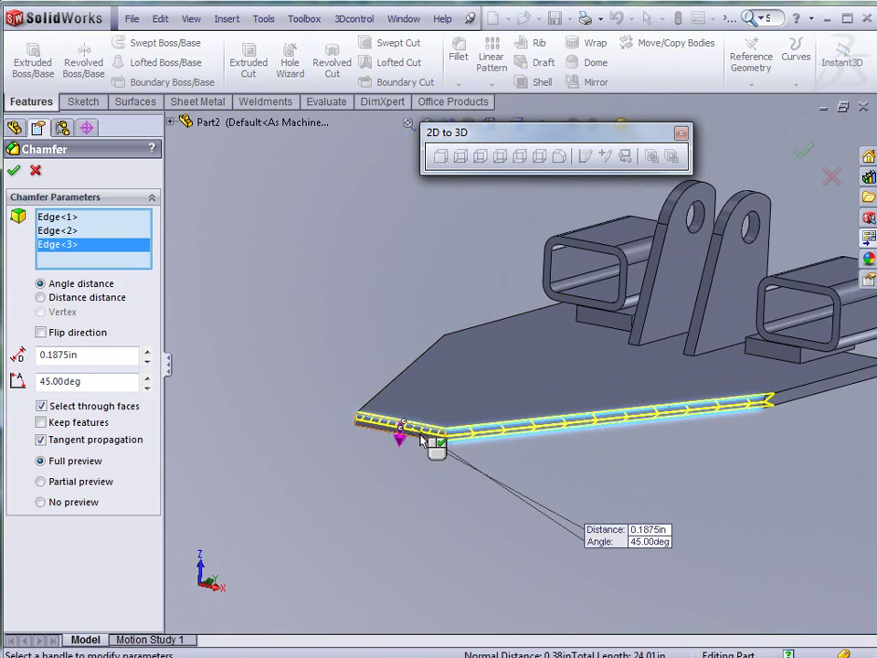
click(420, 443)
middle_drag(416, 446, 464, 450)
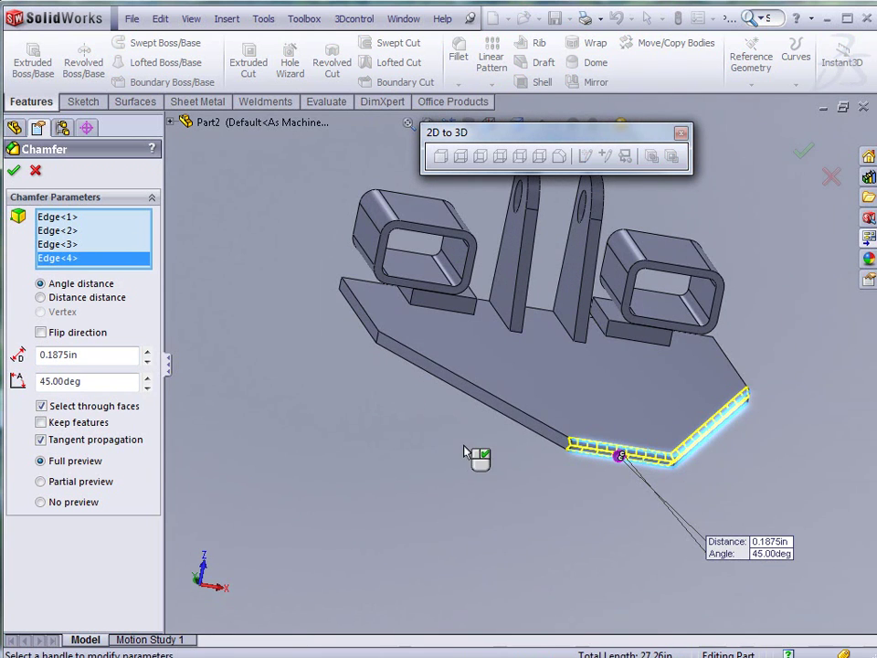
click(504, 415)
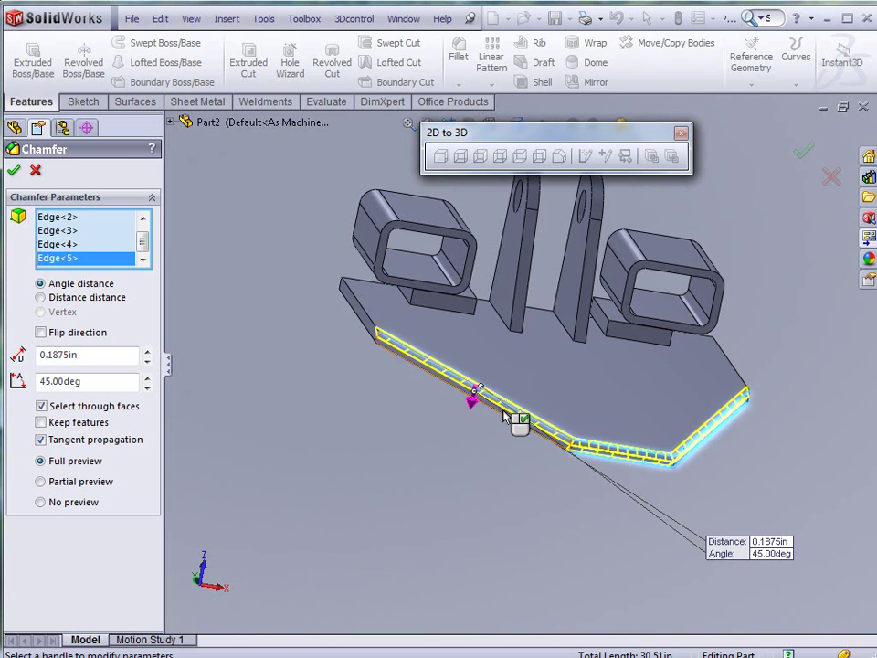
click(505, 418)
middle_drag(505, 429, 415, 485)
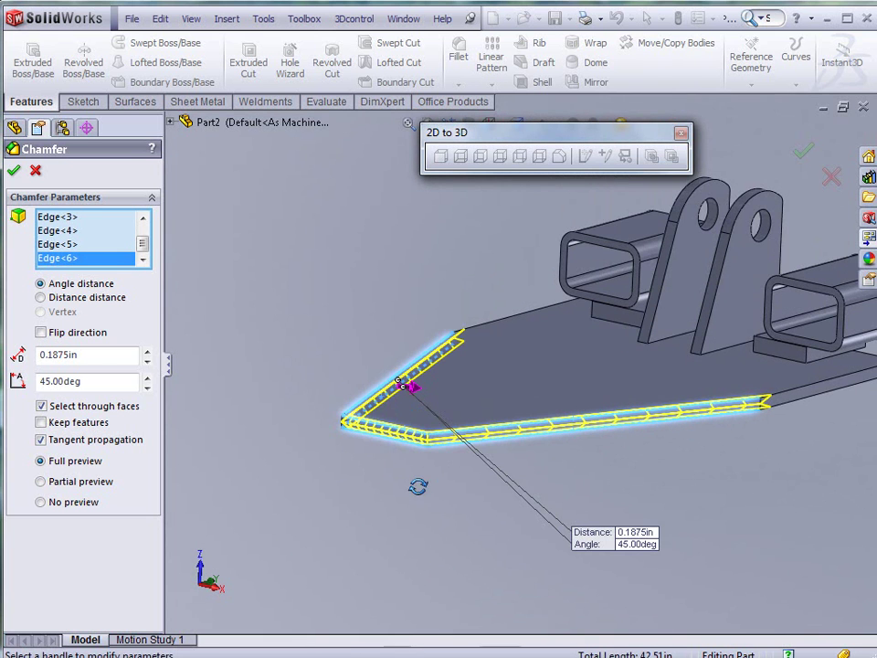
click(14, 169)
scroll(521, 393, up, 3)
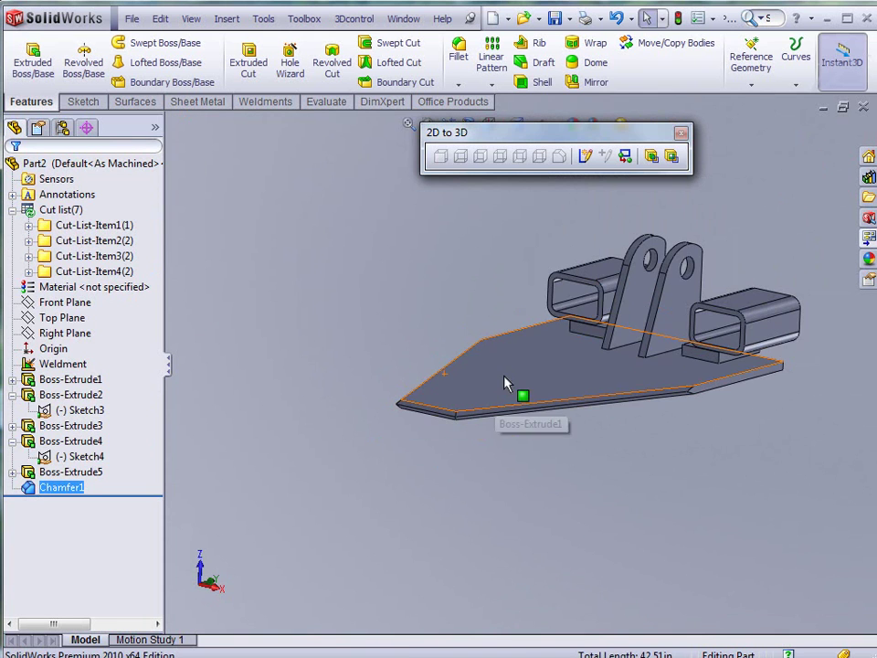
middle_drag(524, 385, 628, 361)
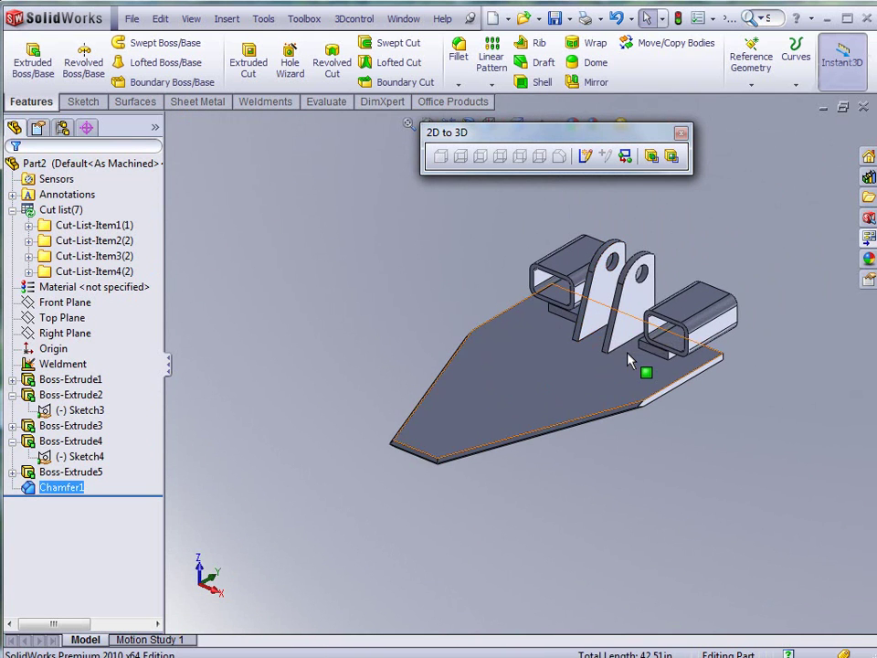